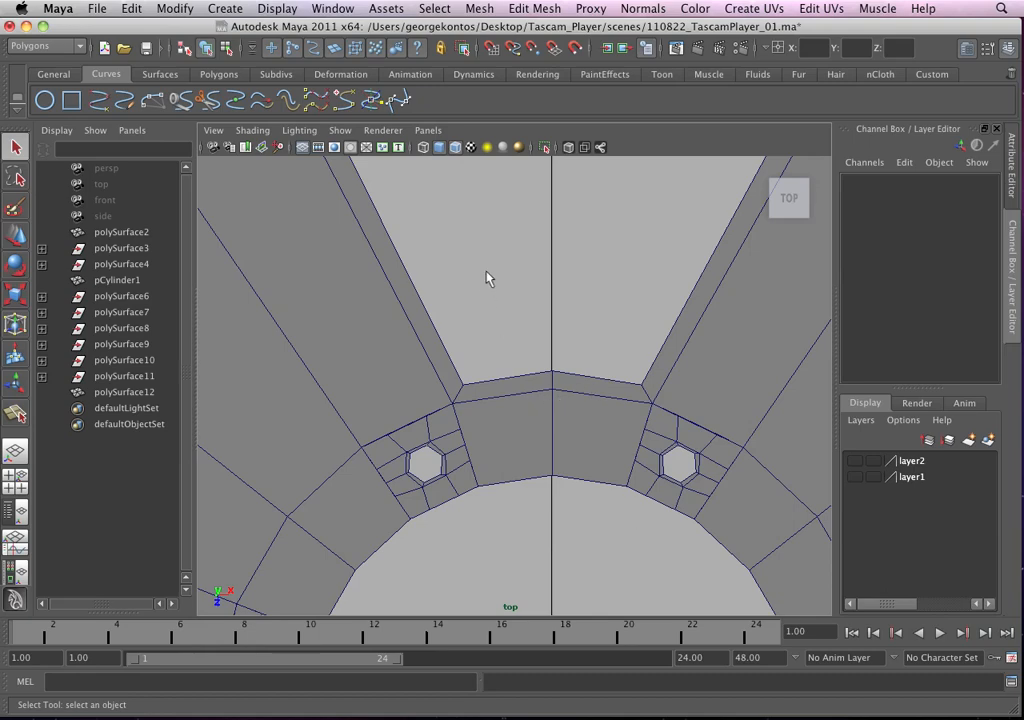
Examine the hexagonal screw holes around the hub and the surrounding reel mesh in the top view
{"action": "right_click_drag", "start_coordinate": [487, 278], "coordinate": [661, 505], "text": "alt"}
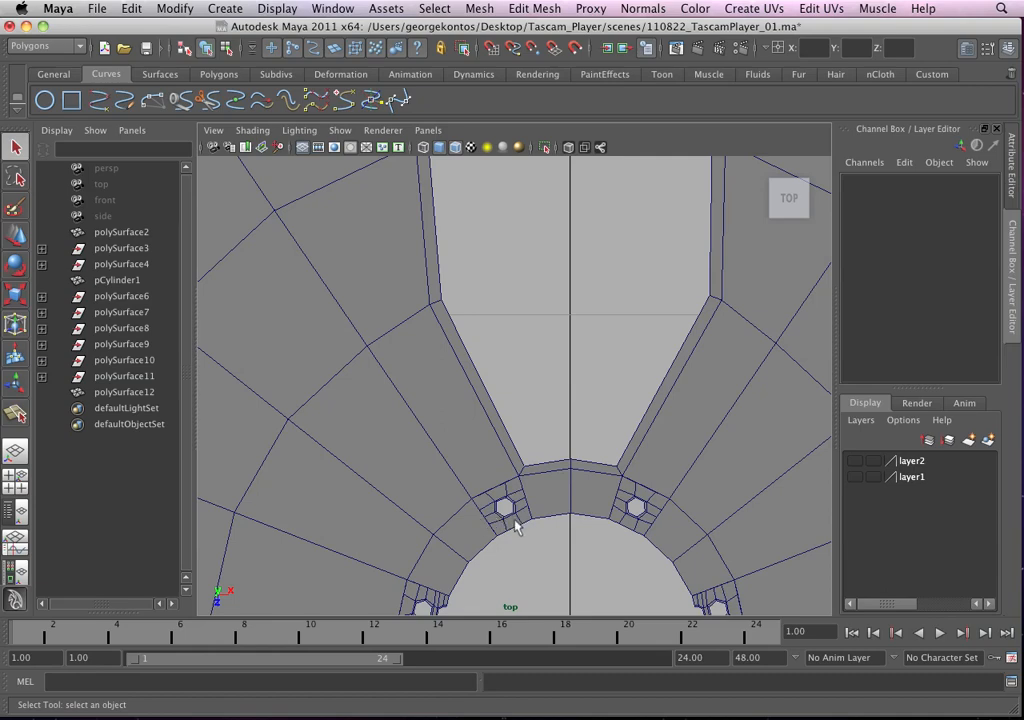
{"action": "right_click_drag", "start_coordinate": [515, 526], "coordinate": [674, 601], "text": "alt"}
{"action": "middle_click_drag", "start_coordinate": [674, 601], "coordinate": [676, 419], "text": "alt"}
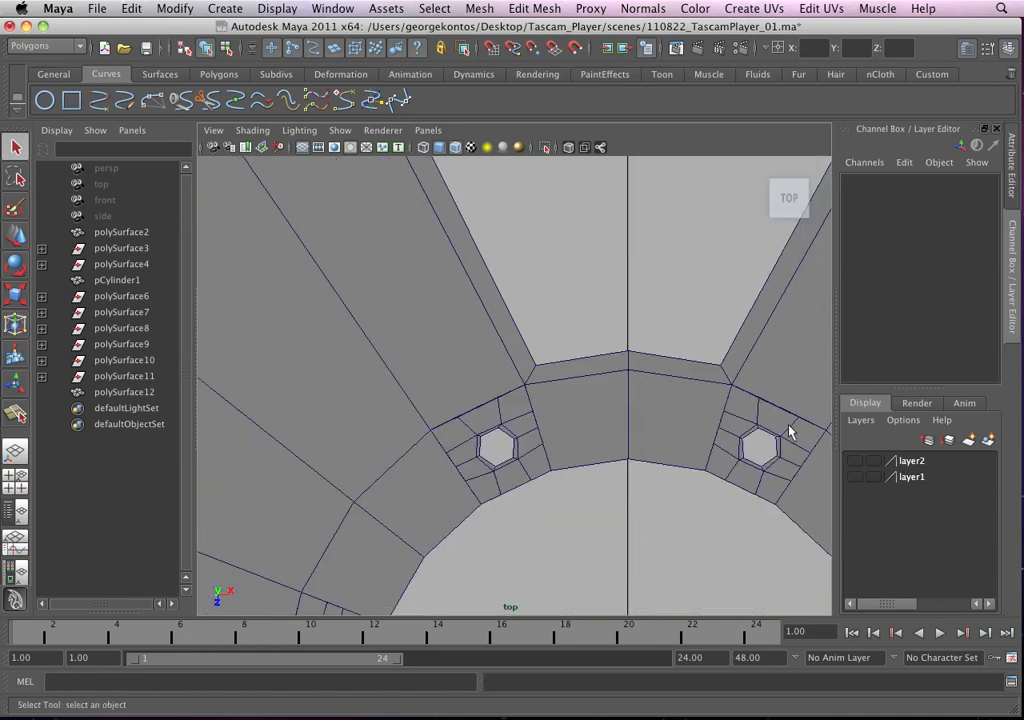
{"action": "right_click_drag", "start_coordinate": [681, 419], "coordinate": [505, 399], "text": "alt"}
{"action": "middle_click_drag", "start_coordinate": [505, 399], "coordinate": [530, 456], "text": "alt"}
{"action": "right_click_drag", "start_coordinate": [530, 456], "coordinate": [702, 549], "text": "alt"}
{"action": "middle_click_drag", "start_coordinate": [702, 549], "coordinate": [691, 500], "text": "alt"}
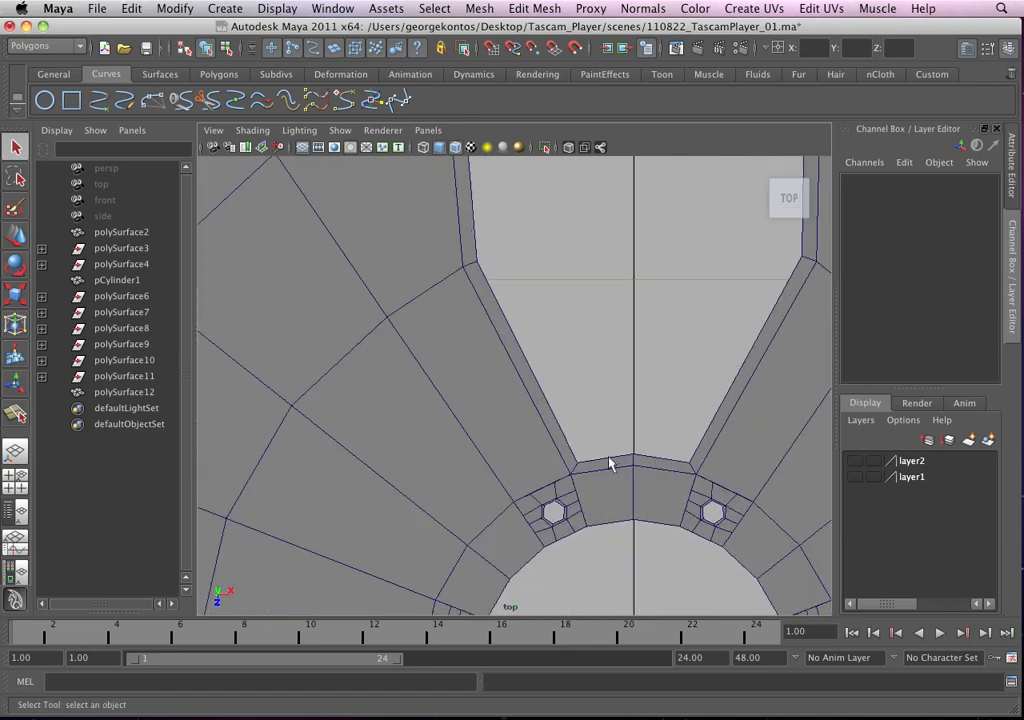
{"action": "mouse_move", "coordinate": [612, 465]}
{"action": "right_mouse_down", "text": "alt"}
{"action": "mouse_move", "coordinate": [670, 530]}
{"action": "mouse_move", "coordinate": [613, 469]}
{"action": "right_mouse_up", "text": "alt"}
{"action": "middle_click_drag", "start_coordinate": [613, 469], "coordinate": [618, 540], "text": "alt"}
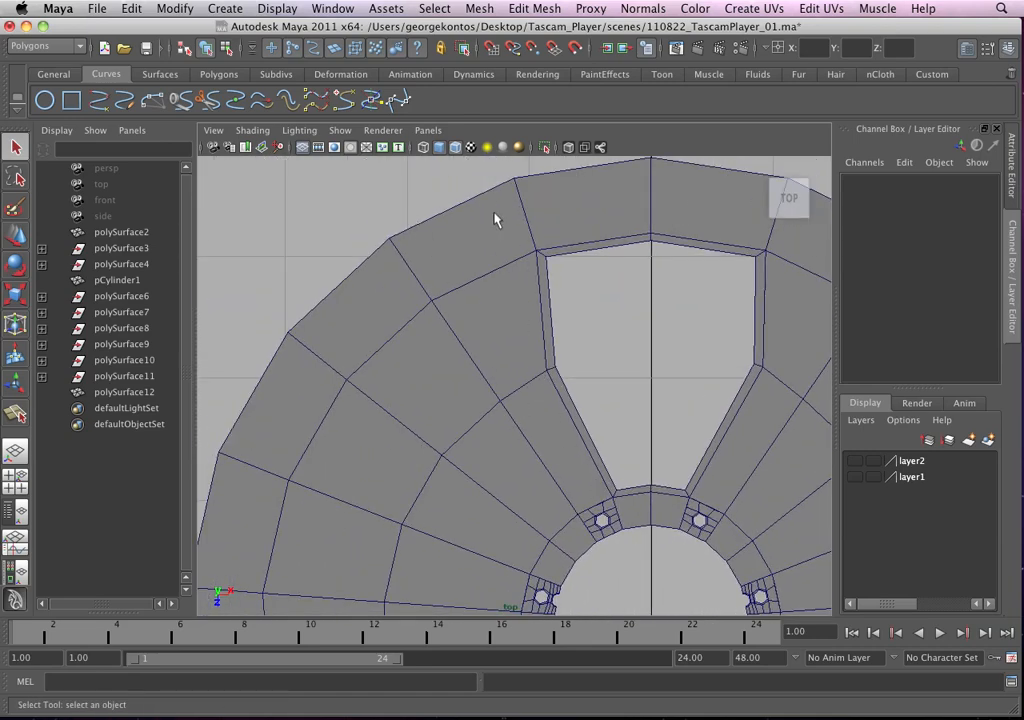
{"action": "right_click_drag", "start_coordinate": [626, 500], "coordinate": [695, 577], "text": "alt"}
{"action": "middle_click_drag", "start_coordinate": [695, 577], "coordinate": [612, 505], "text": "alt"}
{"action": "right_click_drag", "start_coordinate": [612, 505], "coordinate": [585, 433], "text": "alt"}
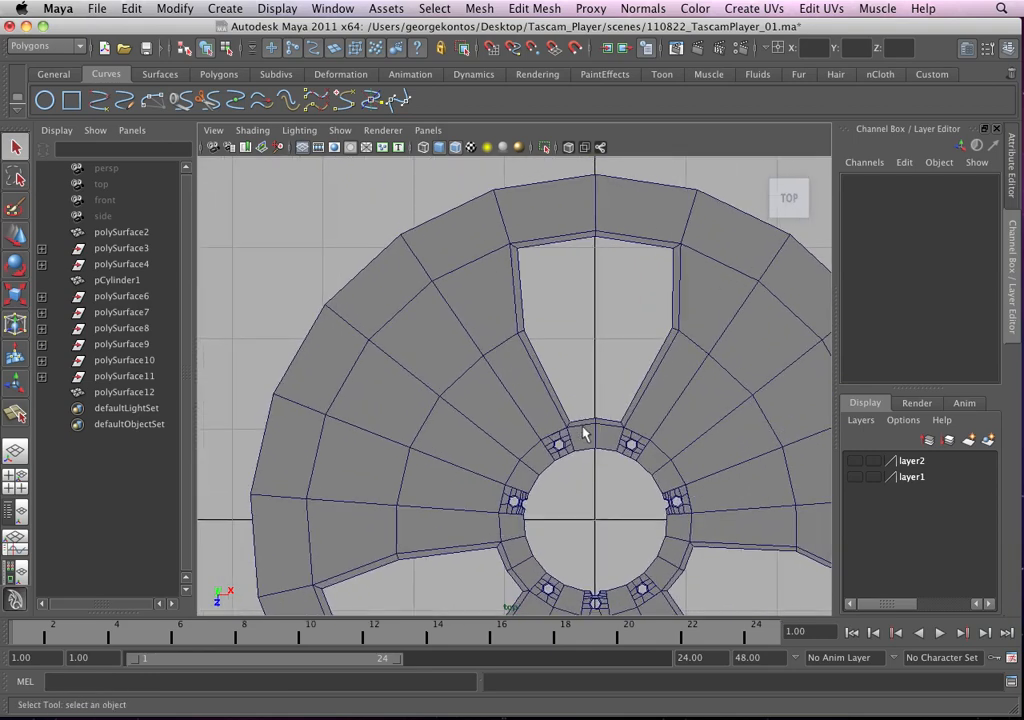
{"action": "middle_click_drag", "start_coordinate": [585, 433], "coordinate": [583, 451], "text": "alt"}
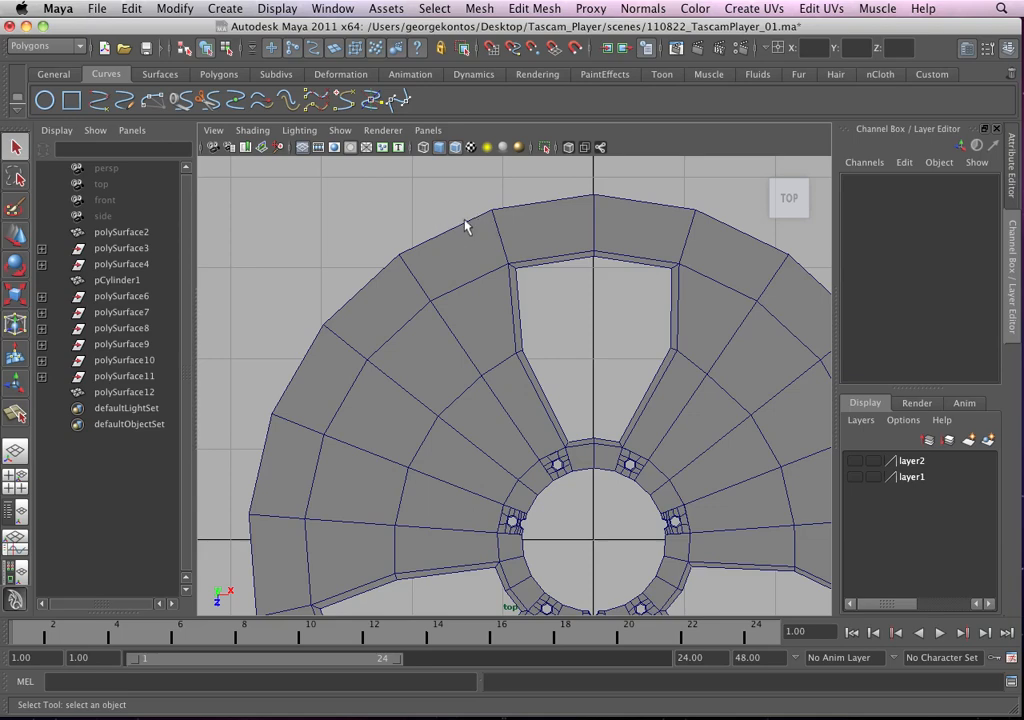
Preview the reel mesh with smoothing, inspect the whole shape, and restore the unsmoothed display
{"action": "left_click", "coordinate": [480, 240]}
{"action": "key", "text": "3"}
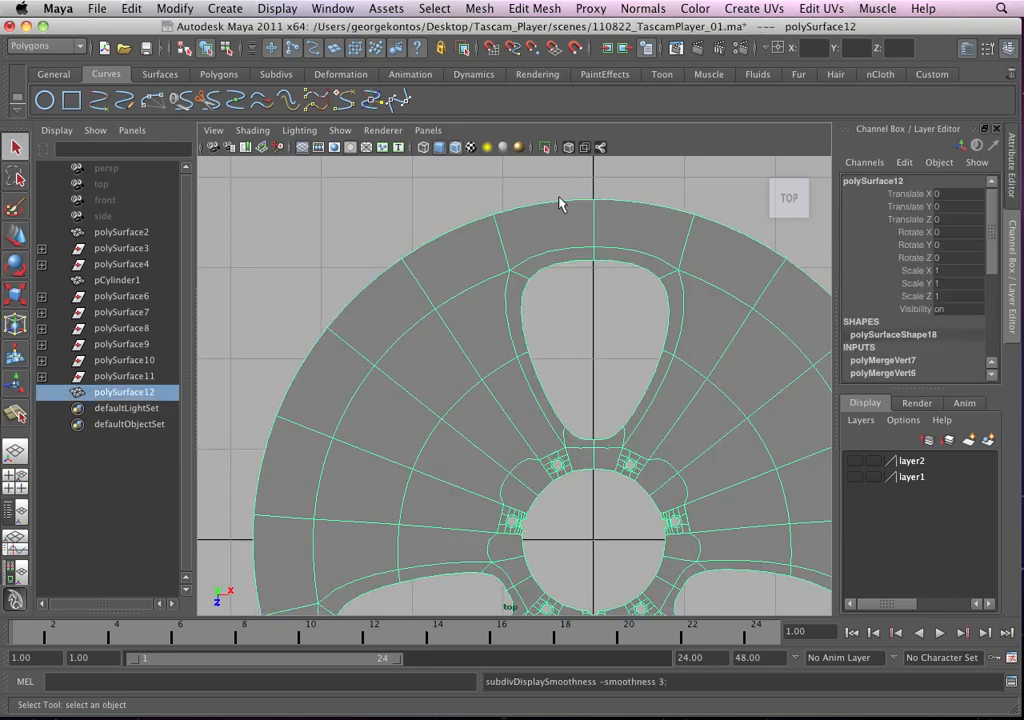
{"action": "right_click_drag", "start_coordinate": [620, 441], "coordinate": [562, 417], "text": "alt"}
{"action": "middle_click_drag", "start_coordinate": [562, 417], "coordinate": [549, 325], "text": "alt"}
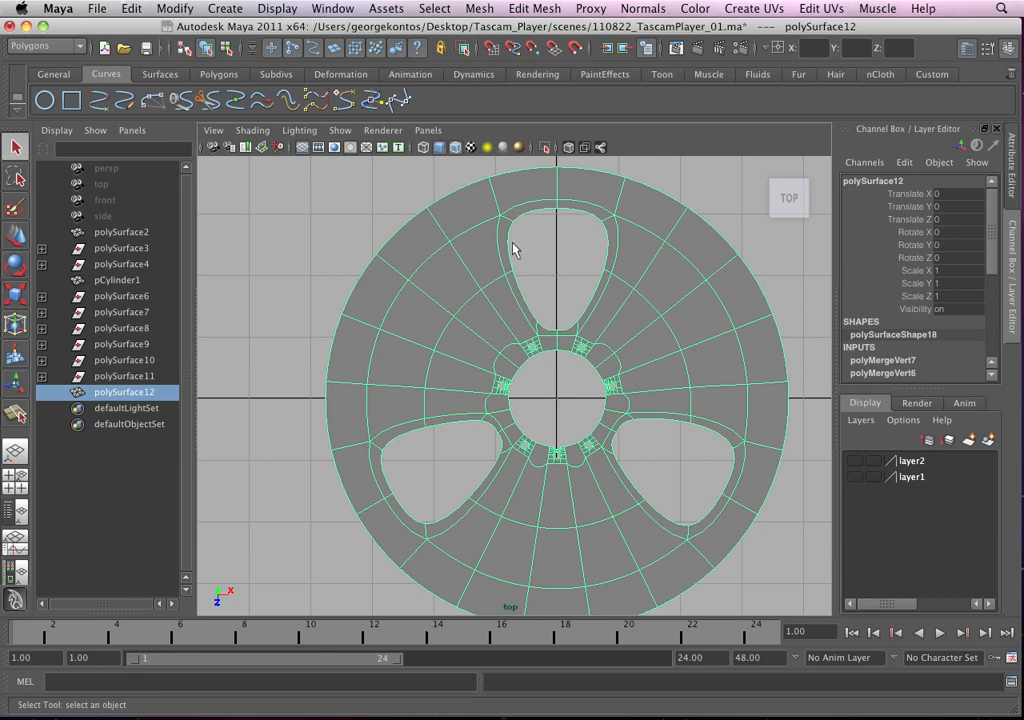
{"action": "key", "text": "1"}
Switch the reel mesh to face selection and lasso the ring of faces around the centre hole, including the screw-hole patches
{"action": "right_click_drag", "start_coordinate": [499, 318], "coordinate": [588, 378], "text": "alt"}
{"action": "middle_click_drag", "start_coordinate": [588, 378], "coordinate": [500, 373], "text": "alt"}
{"action": "right_click_drag", "start_coordinate": [500, 373], "coordinate": [567, 376], "text": "alt"}
{"action": "left_click", "coordinate": [560, 370]}
{"action": "left_click", "coordinate": [565, 343]}
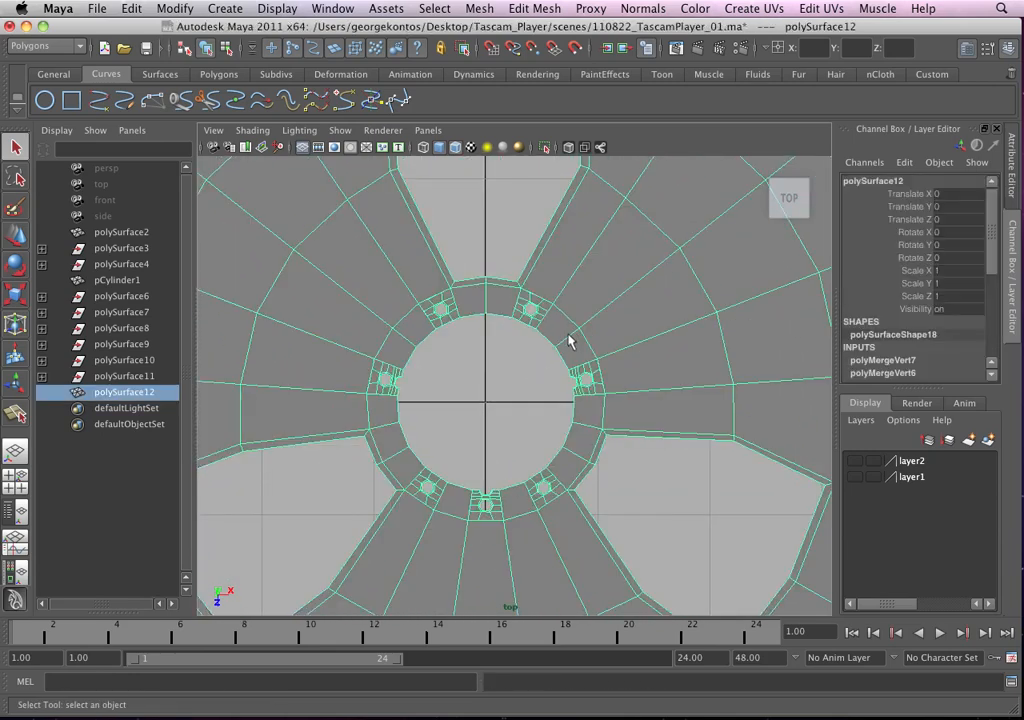
{"action": "right_click_drag", "start_coordinate": [572, 330], "coordinate": [570, 364]}
{"action": "middle_click_drag", "start_coordinate": [526, 361], "coordinate": [548, 373], "text": "alt"}
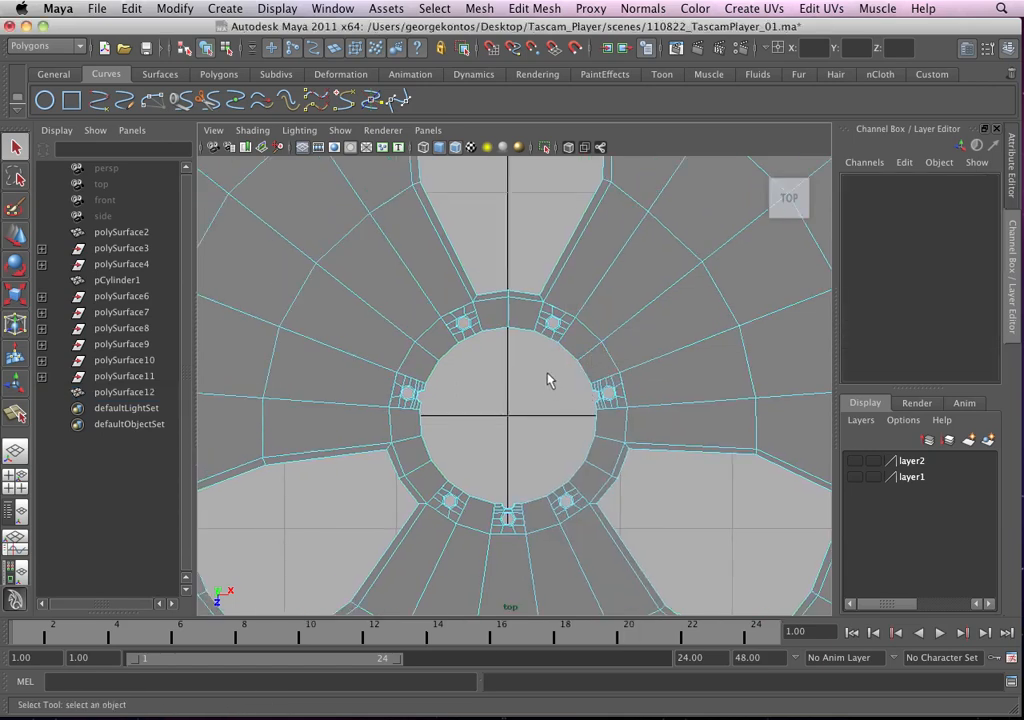
{"action": "right_click_drag", "start_coordinate": [548, 373], "coordinate": [574, 370], "text": "alt"}
{"action": "scroll", "coordinate": [540, 327], "scroll_direction": "down", "scroll_amount": 5}
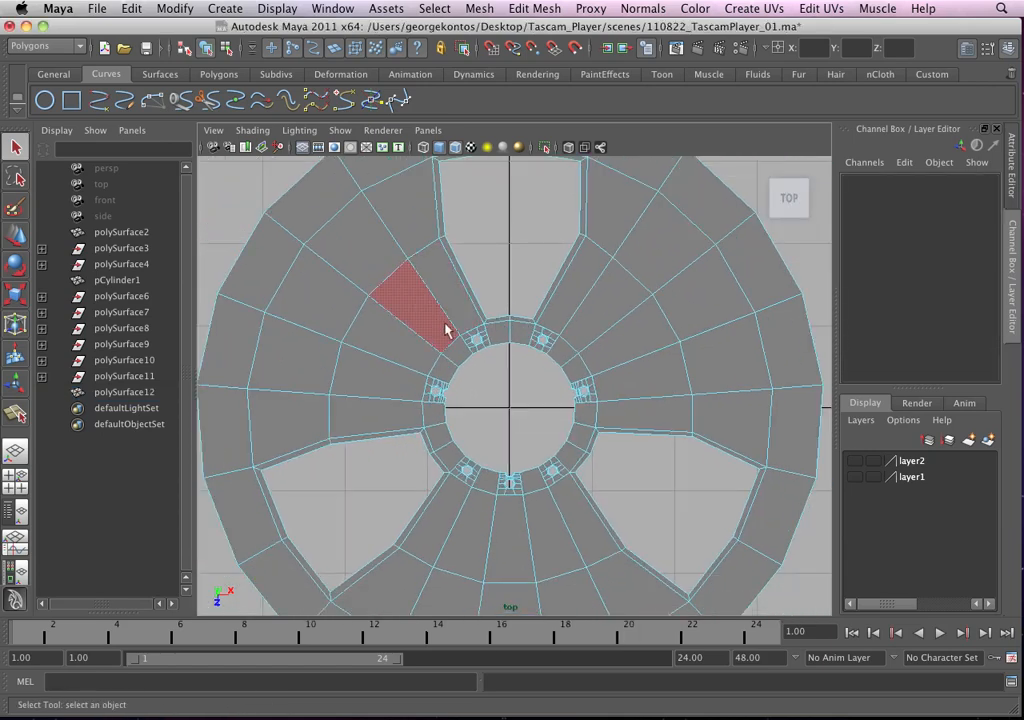
{"action": "left_click", "coordinate": [15, 177]}
{"action": "scroll", "coordinate": [577, 333], "scroll_direction": "up", "scroll_amount": 1}
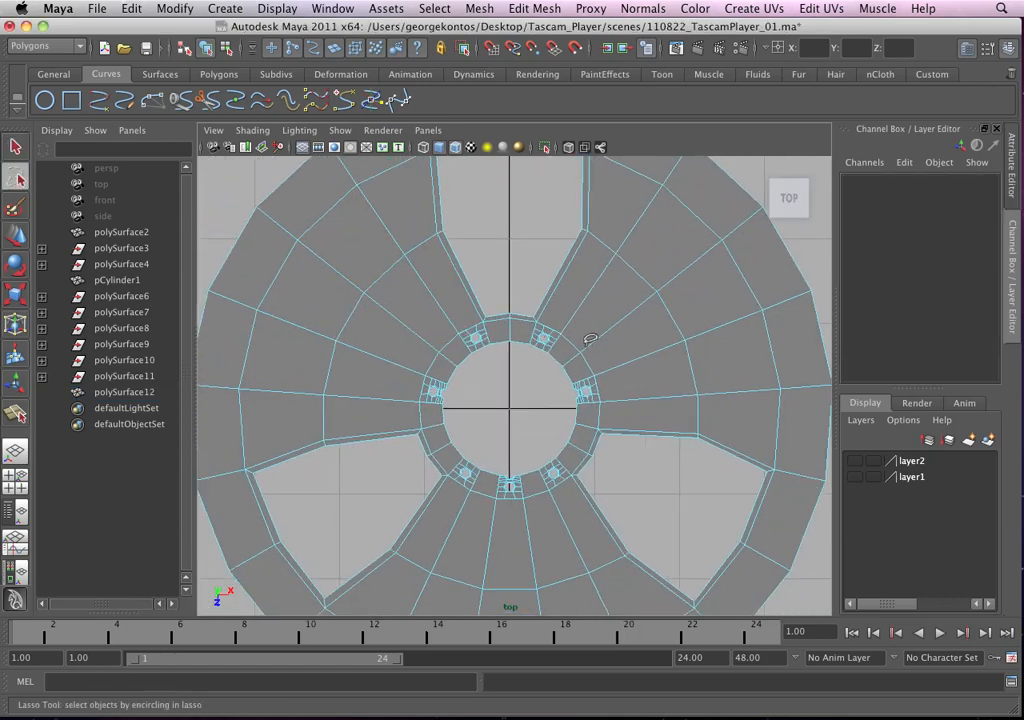
{"action": "left_click_drag", "start_coordinate": [590, 340], "coordinate": [425, 330]}
{"action": "left_click_drag", "start_coordinate": [545, 277], "coordinate": [542, 302]}
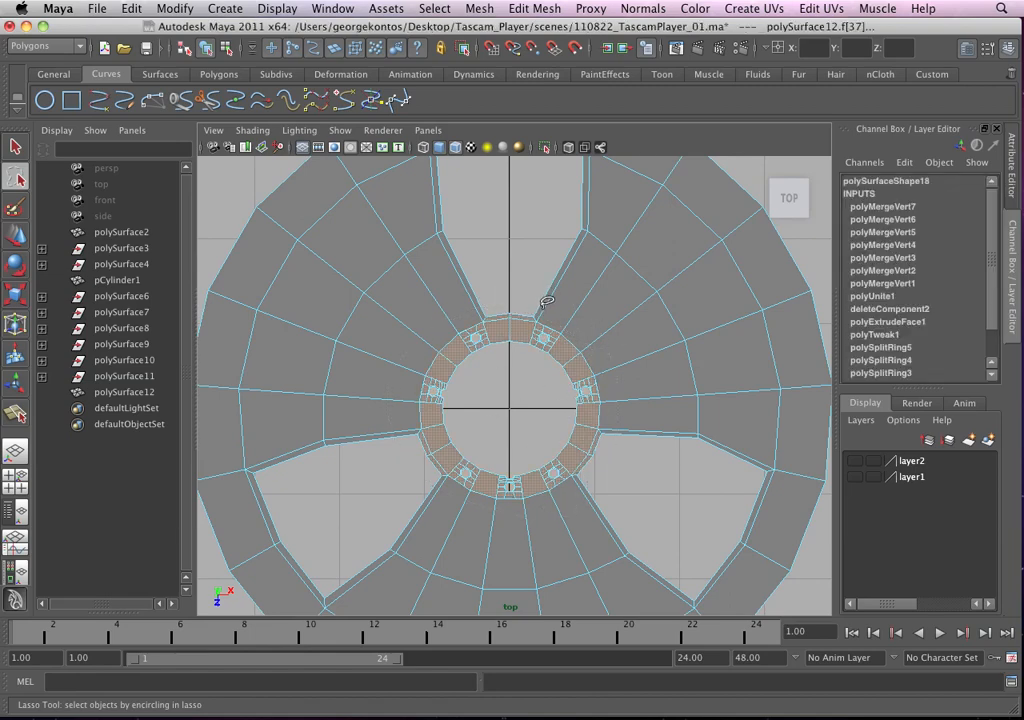
Remove the thin border faces at the inner ends of the three cutouts from the face selection
{"action": "scroll", "coordinate": [640, 389], "scroll_direction": "up", "scroll_amount": 3}
{"action": "key", "text": "q"}
{"action": "scroll", "coordinate": [679, 491], "scroll_direction": "up", "scroll_amount": 3}
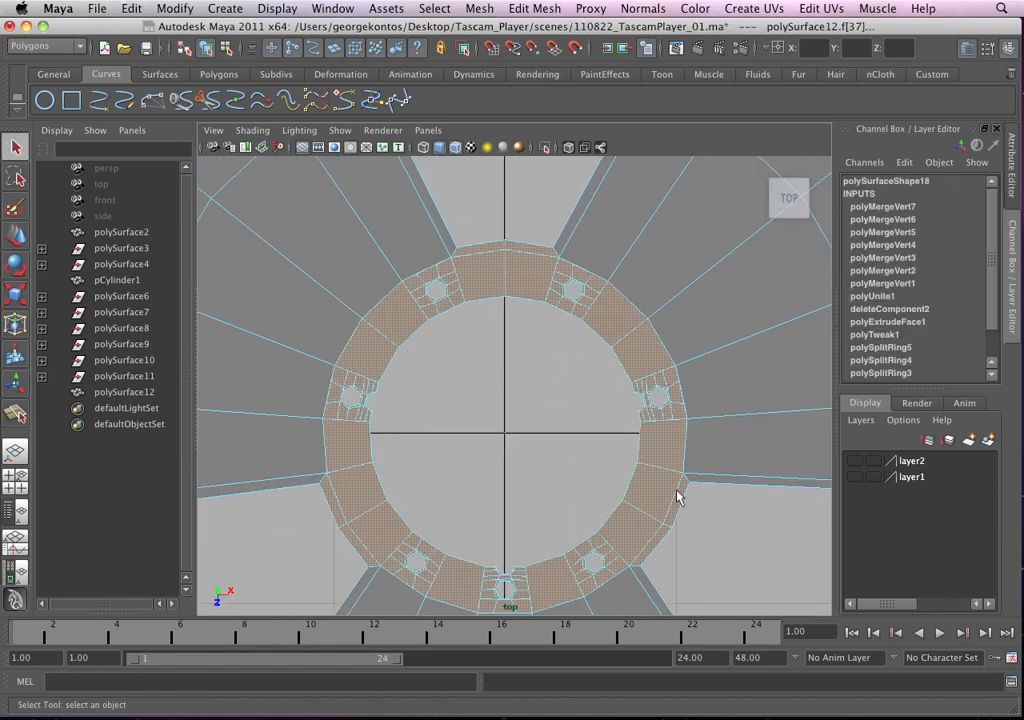
{"action": "scroll", "coordinate": [686, 433], "scroll_direction": "up", "scroll_amount": 2}
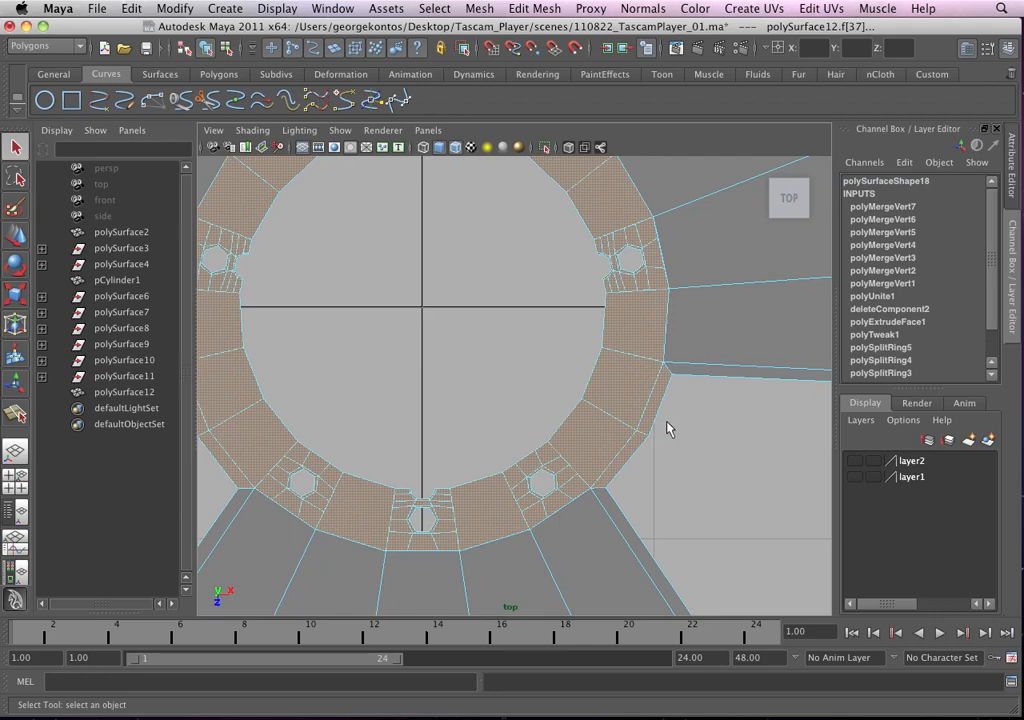
{"action": "left_click", "coordinate": [652, 418], "text": "ctrl"}
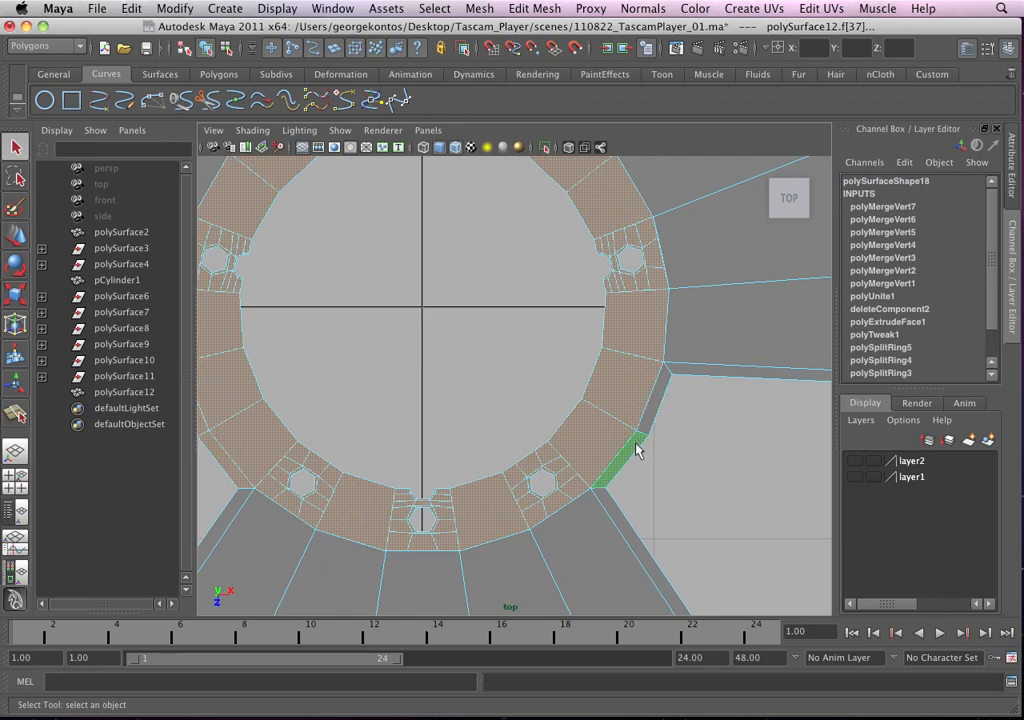
{"action": "left_click", "coordinate": [636, 445], "text": "ctrl"}
{"action": "left_click", "coordinate": [228, 474], "text": "ctrl"}
{"action": "middle_click_drag", "start_coordinate": [402, 410], "coordinate": [566, 456], "text": "alt"}
{"action": "left_click", "coordinate": [353, 464], "text": "ctrl"}
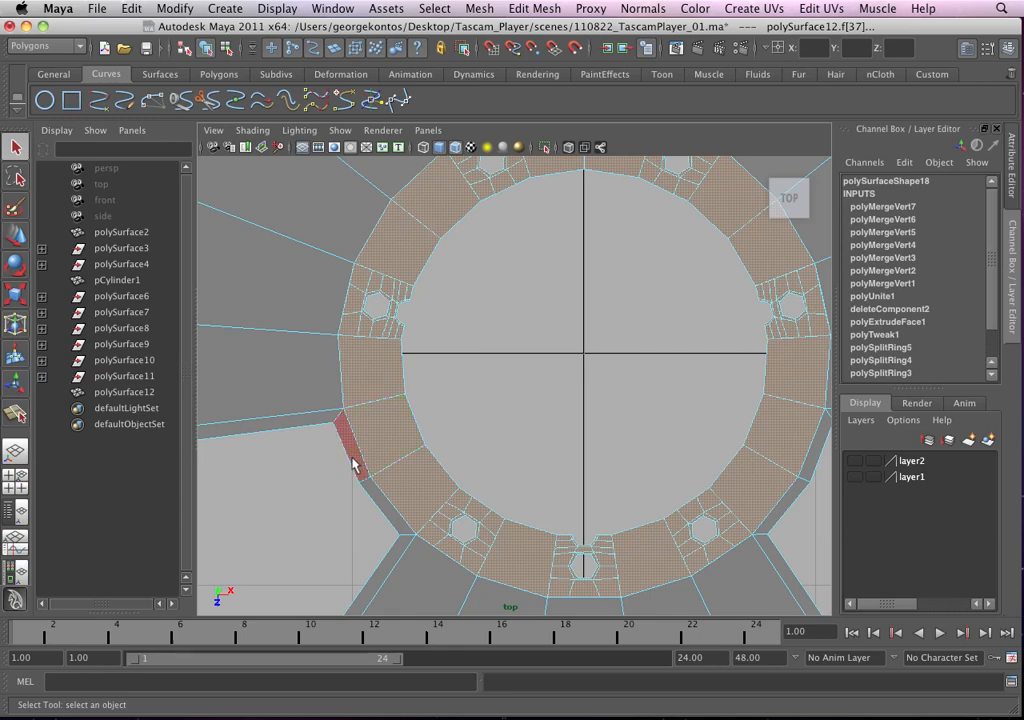
{"action": "middle_click_drag", "start_coordinate": [453, 418], "coordinate": [378, 614], "text": "alt"}
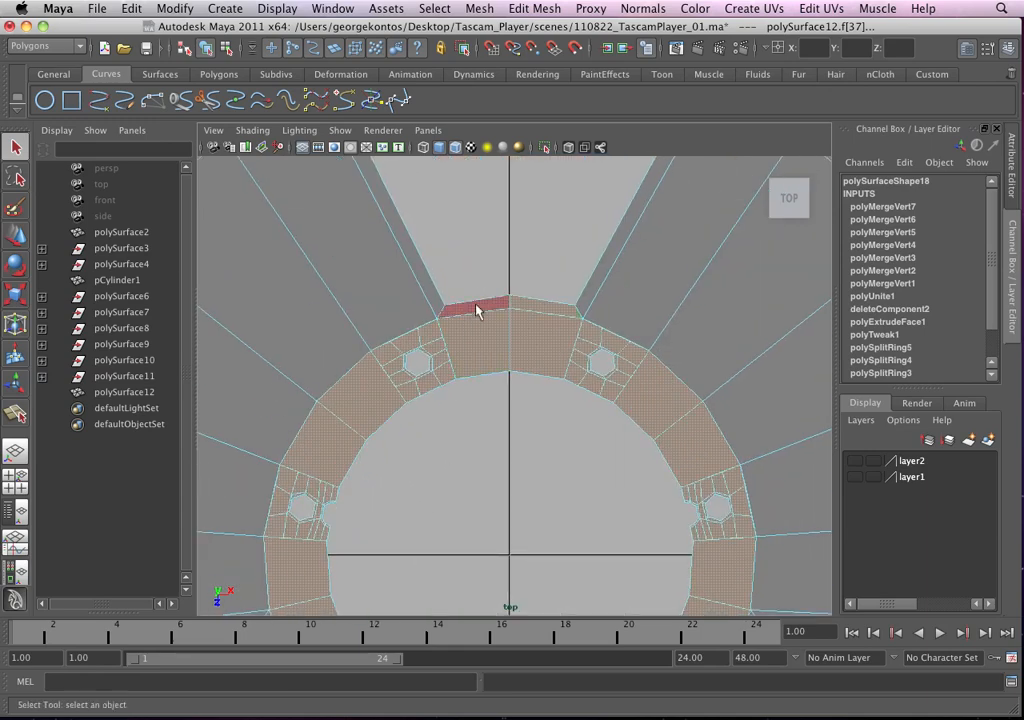
{"action": "left_click", "coordinate": [549, 310], "text": "ctrl"}
Extract the selected hub ring faces from the reel as a separate piece
{"action": "right_click_drag", "start_coordinate": [512, 321], "coordinate": [502, 372], "text": "alt"}
{"action": "middle_click_drag", "start_coordinate": [502, 372], "coordinate": [508, 291], "text": "alt"}
{"action": "middle_click_drag", "start_coordinate": [481, 331], "coordinate": [532, 385], "text": "alt"}
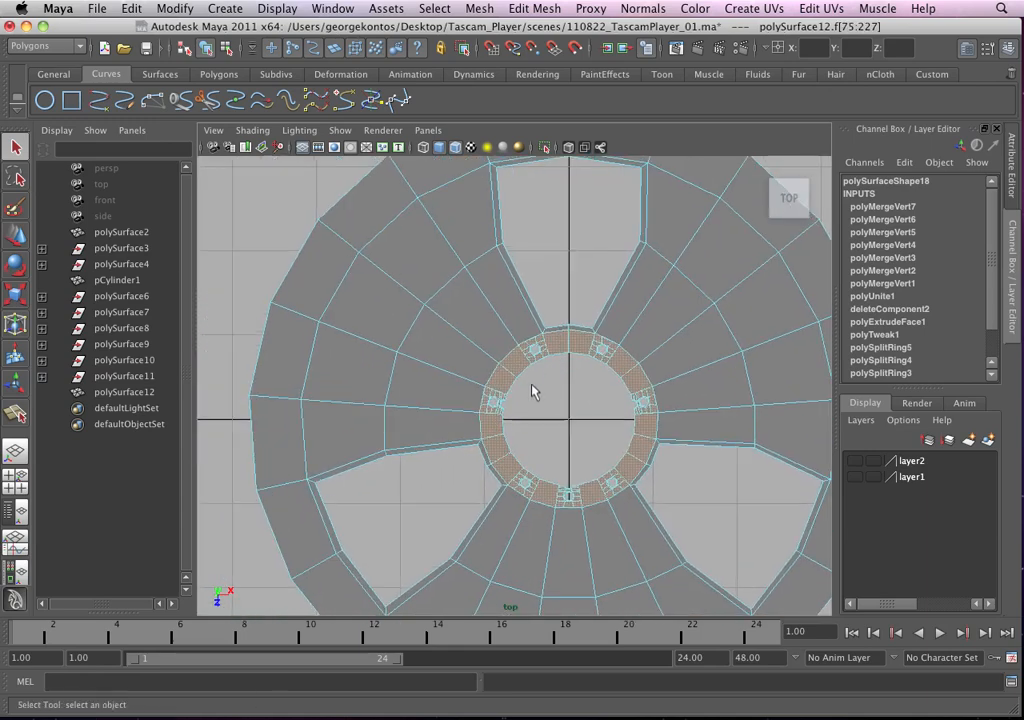
{"action": "right_click_drag", "start_coordinate": [532, 386], "coordinate": [559, 451], "text": "alt"}
{"action": "middle_click_drag", "start_coordinate": [559, 451], "coordinate": [426, 466], "text": "alt"}
{"action": "right_click_drag", "start_coordinate": [426, 466], "coordinate": [455, 464], "text": "alt"}
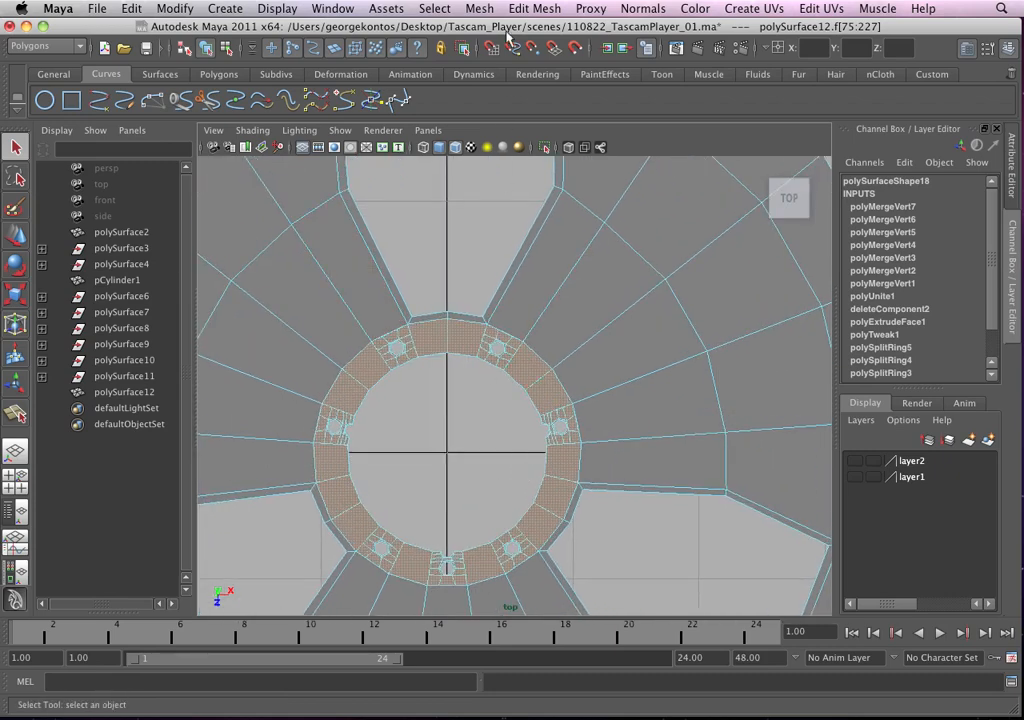
{"action": "left_click", "coordinate": [534, 8]}
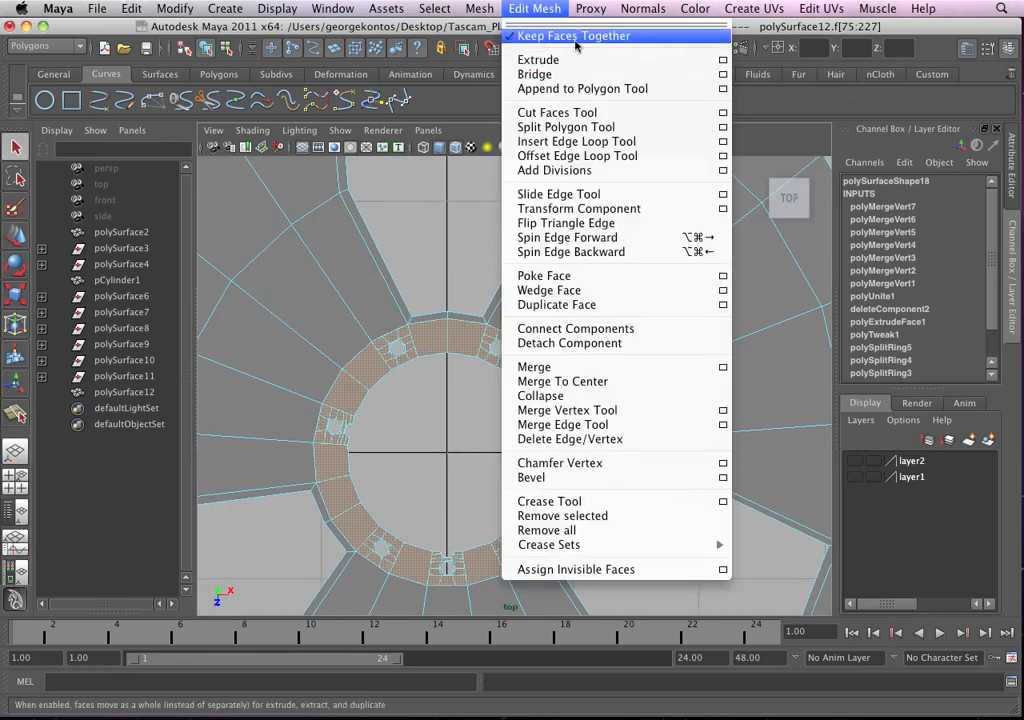
{"action": "mouse_move", "coordinate": [485, 9]}
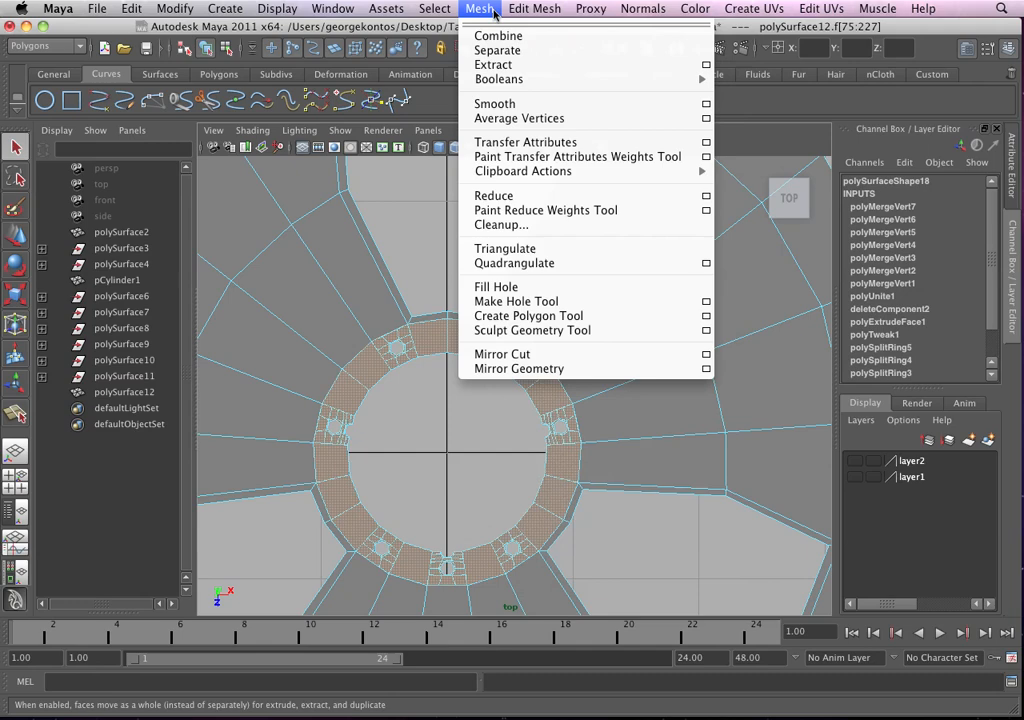
{"action": "left_click", "coordinate": [500, 64]}
{"action": "right_click_drag", "start_coordinate": [459, 354], "coordinate": [640, 328], "text": "alt"}
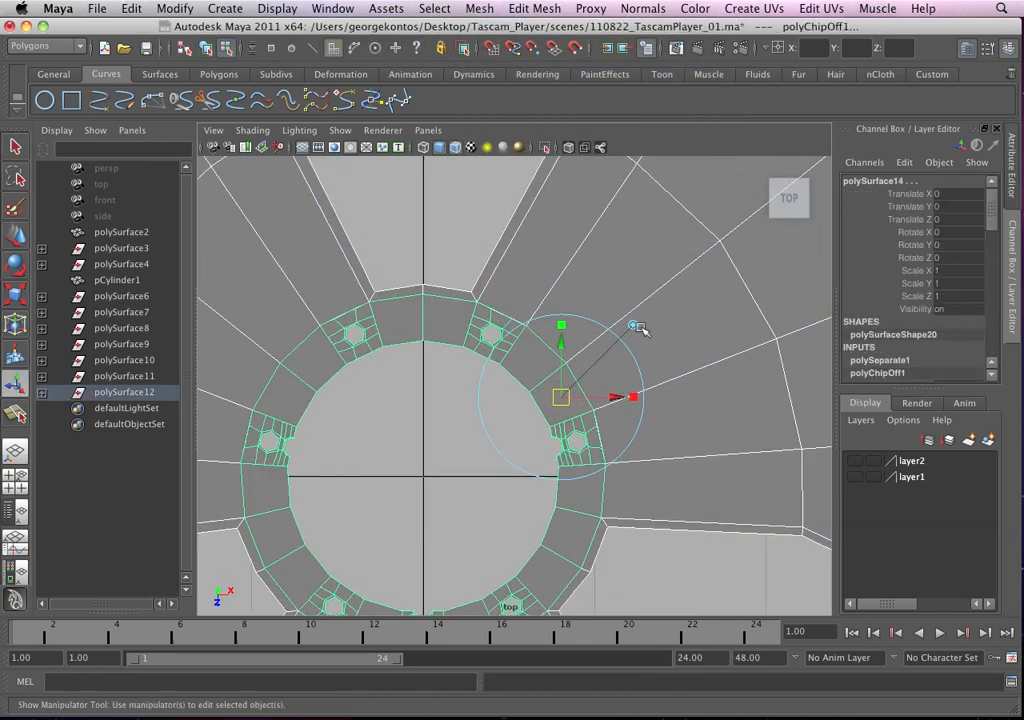
{"action": "left_click", "coordinate": [636, 326]}
{"action": "right_click_drag", "start_coordinate": [504, 340], "coordinate": [482, 341], "text": "alt"}
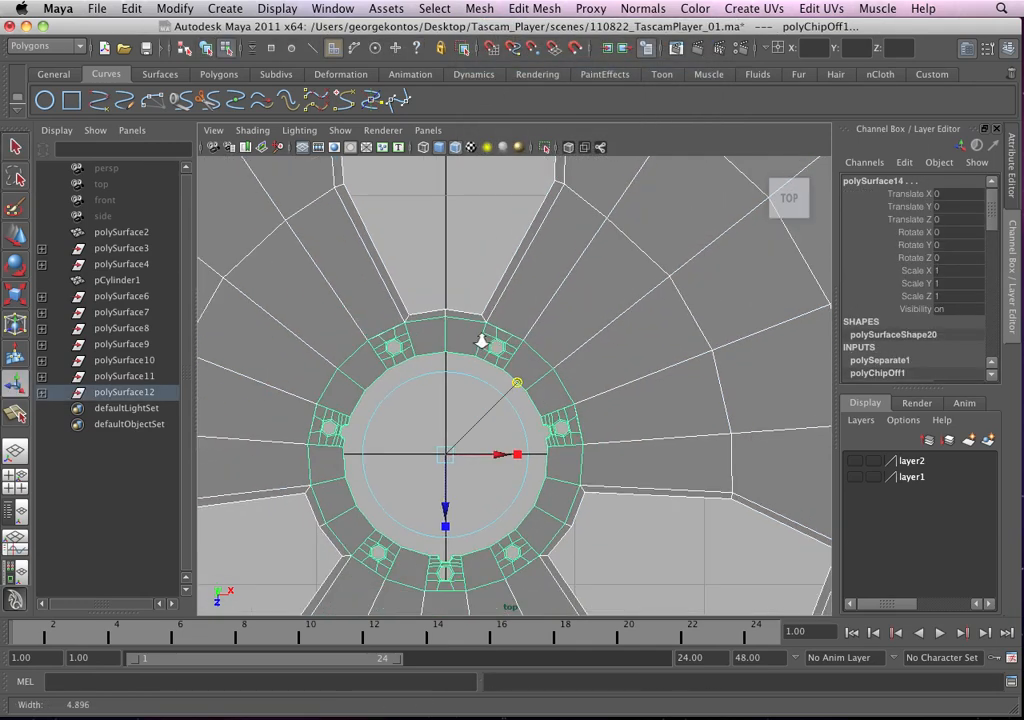
Return to object selection and select the outer reel and the hub ring individually to check their separation
{"action": "right_click_drag", "start_coordinate": [562, 295], "coordinate": [606, 276]}
{"action": "left_click", "coordinate": [475, 228]}
{"action": "left_click", "coordinate": [533, 312]}
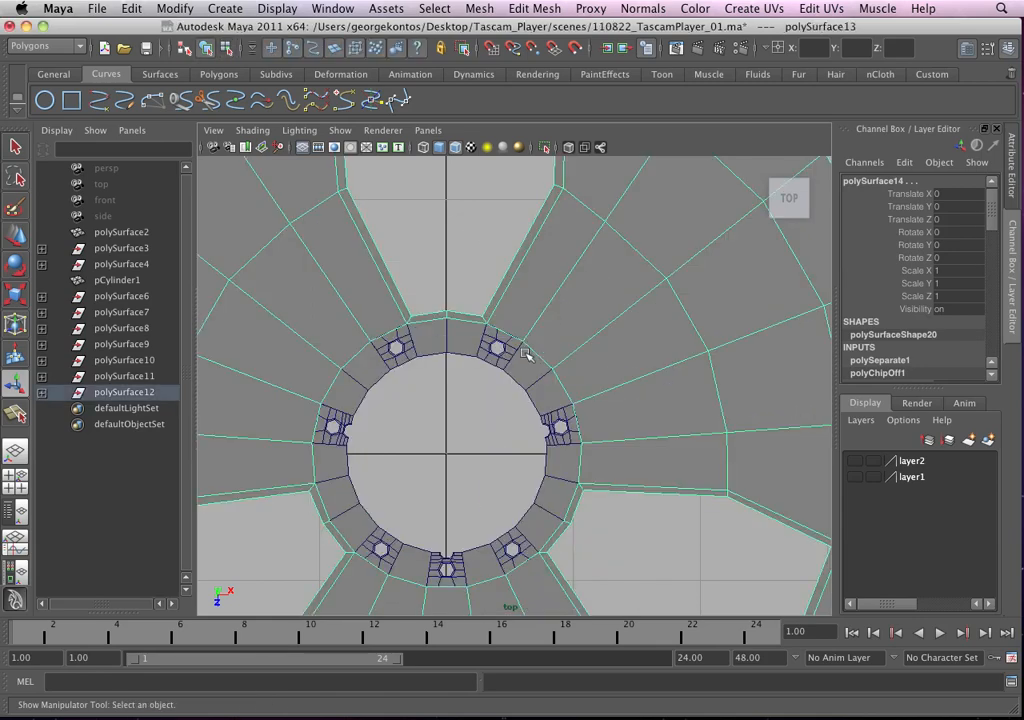
{"action": "left_click", "coordinate": [525, 355]}
Select both the outer reel and the hub ring and centre their pivots
{"action": "middle_click_drag", "start_coordinate": [502, 413], "coordinate": [536, 429], "text": "alt"}
{"action": "right_click_drag", "start_coordinate": [536, 429], "coordinate": [442, 352], "text": "alt"}
{"action": "left_click_drag", "start_coordinate": [738, 245], "coordinate": [450, 412]}
{"action": "left_click", "coordinate": [175, 8]}
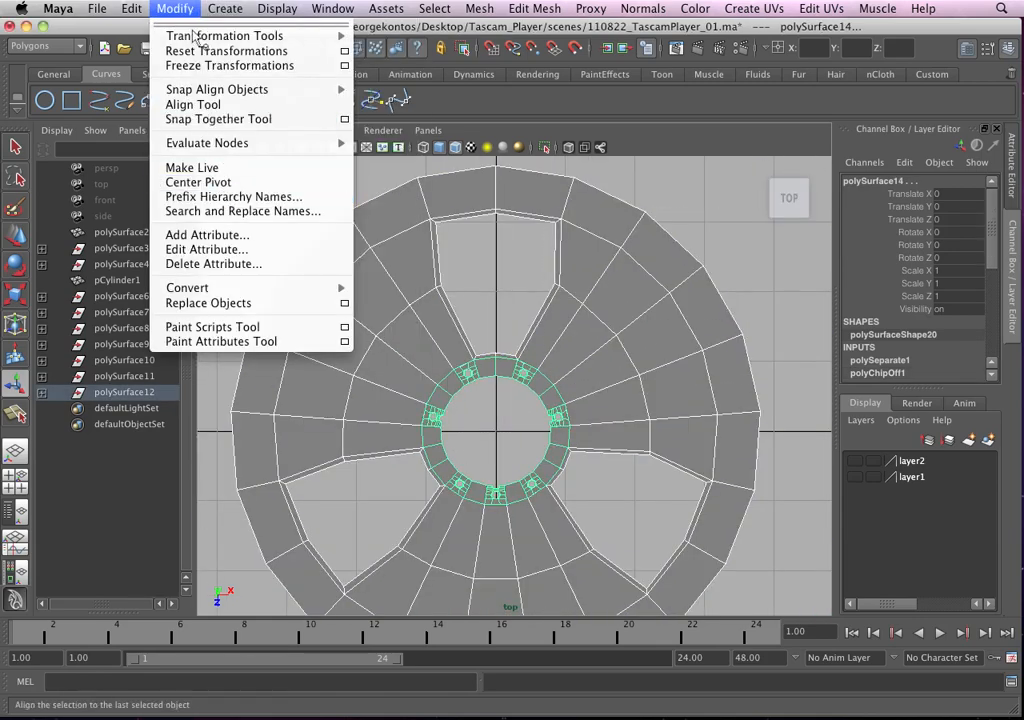
{"action": "mouse_move", "coordinate": [222, 10]}
{"action": "left_click", "coordinate": [190, 183]}
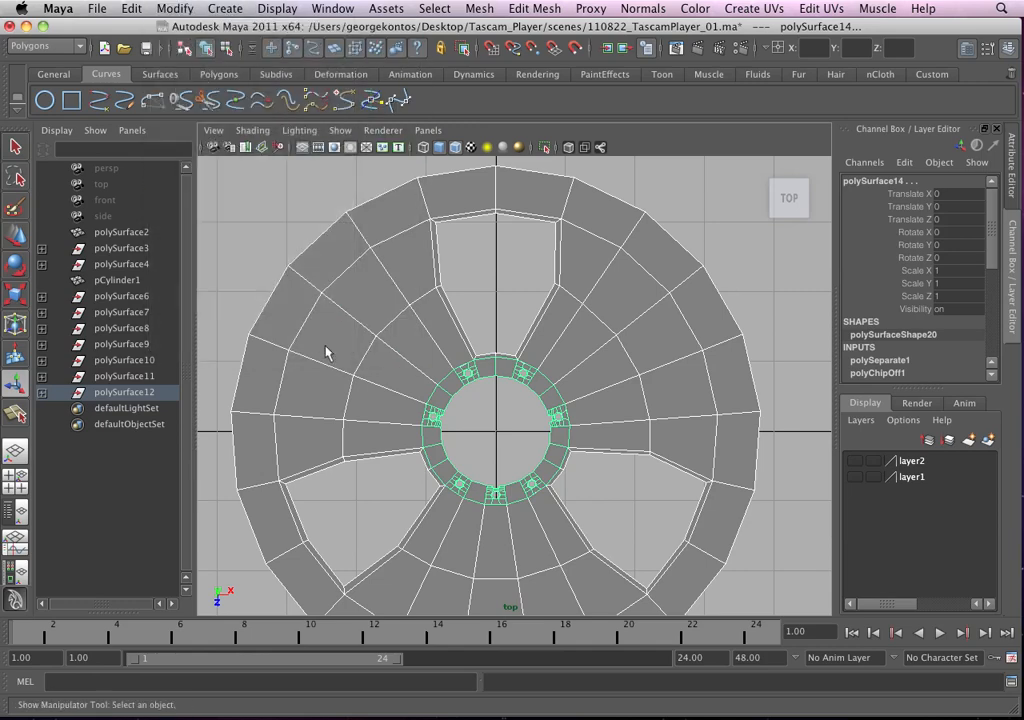
Scale the hub ring down uniformly to about 0.932, leaving a gap to the outer reel
{"action": "right_click_drag", "start_coordinate": [327, 350], "coordinate": [520, 453], "text": "alt"}
{"action": "left_click", "coordinate": [518, 452]}
{"action": "middle_click_drag", "start_coordinate": [513, 471], "coordinate": [555, 466], "text": "alt"}
{"action": "right_click_drag", "start_coordinate": [555, 466], "coordinate": [634, 485], "text": "alt"}
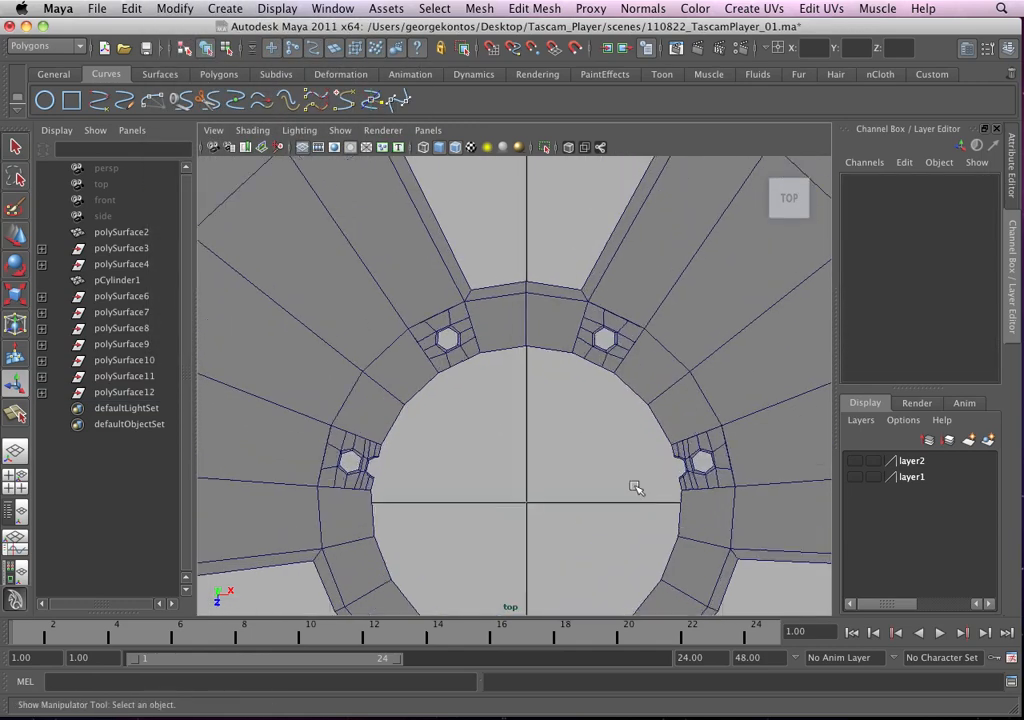
{"action": "left_click", "coordinate": [553, 348]}
{"action": "right_click_drag", "start_coordinate": [551, 463], "coordinate": [620, 487], "text": "alt"}
{"action": "middle_click_drag", "start_coordinate": [562, 492], "coordinate": [542, 368], "text": "alt"}
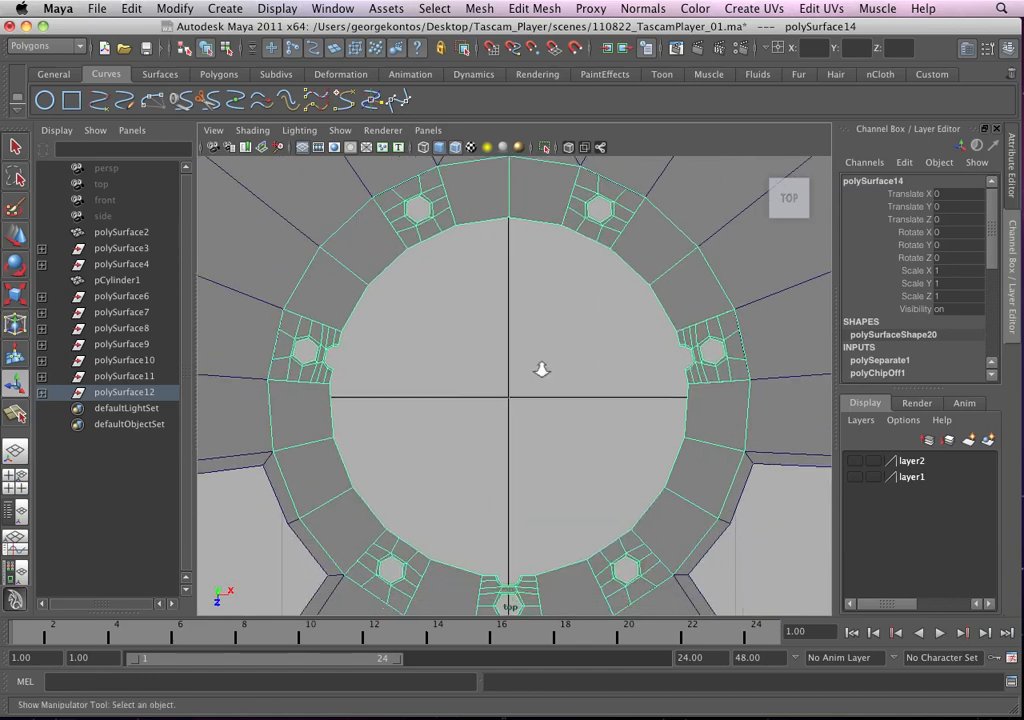
{"action": "right_click_drag", "start_coordinate": [542, 368], "coordinate": [511, 399], "text": "alt"}
{"action": "scroll", "coordinate": [537, 464], "scroll_direction": "up", "scroll_amount": 4}
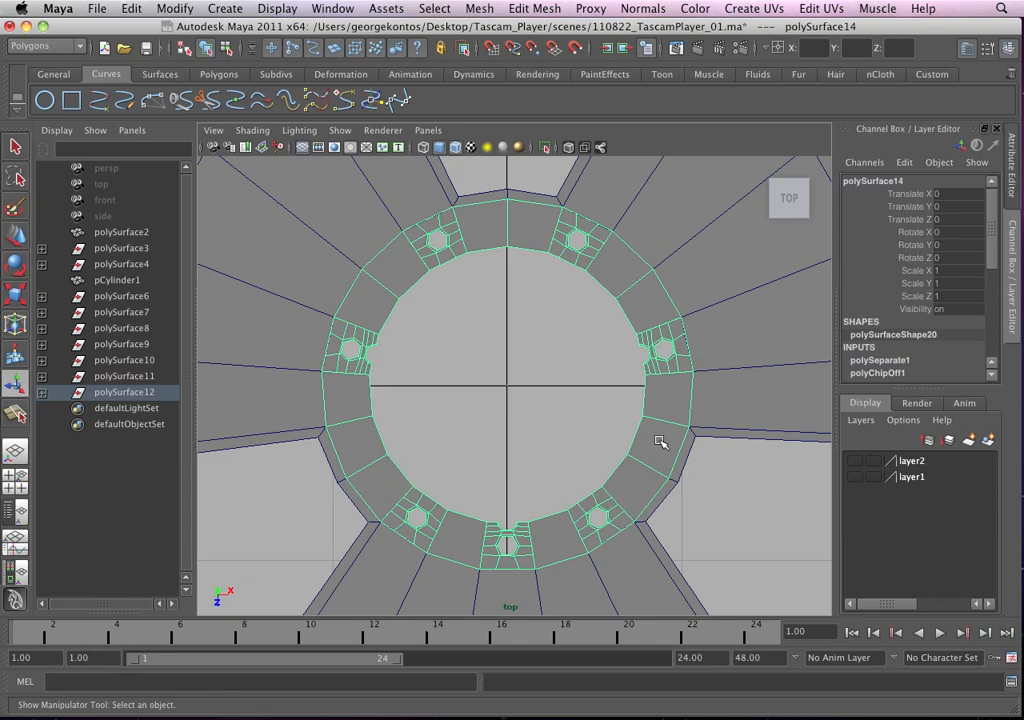
{"action": "scroll", "coordinate": [426, 282], "scroll_direction": "up", "scroll_amount": 2}
{"action": "key", "text": "e"}
{"action": "key", "text": "r"}
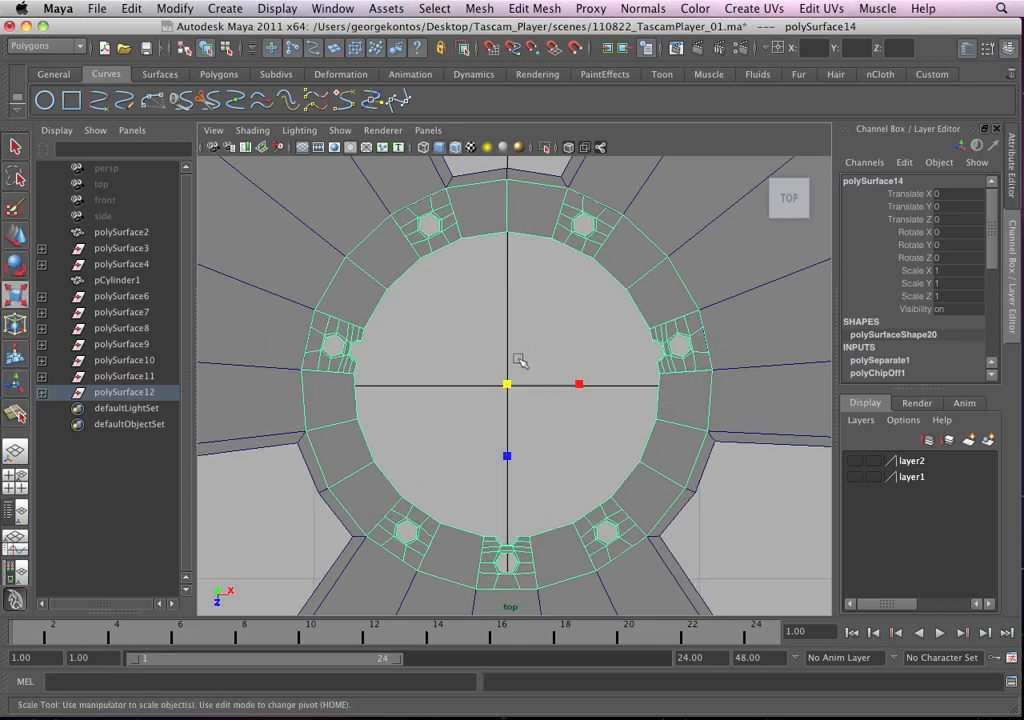
{"action": "left_click_drag", "start_coordinate": [507, 385], "coordinate": [486, 392]}
Widen the gap by scaling the outer reel up to about 1.086 and the hub ring down to about 0.924
{"action": "left_click", "coordinate": [683, 229]}
{"action": "scroll", "coordinate": [569, 284], "scroll_direction": "down", "scroll_amount": 5}
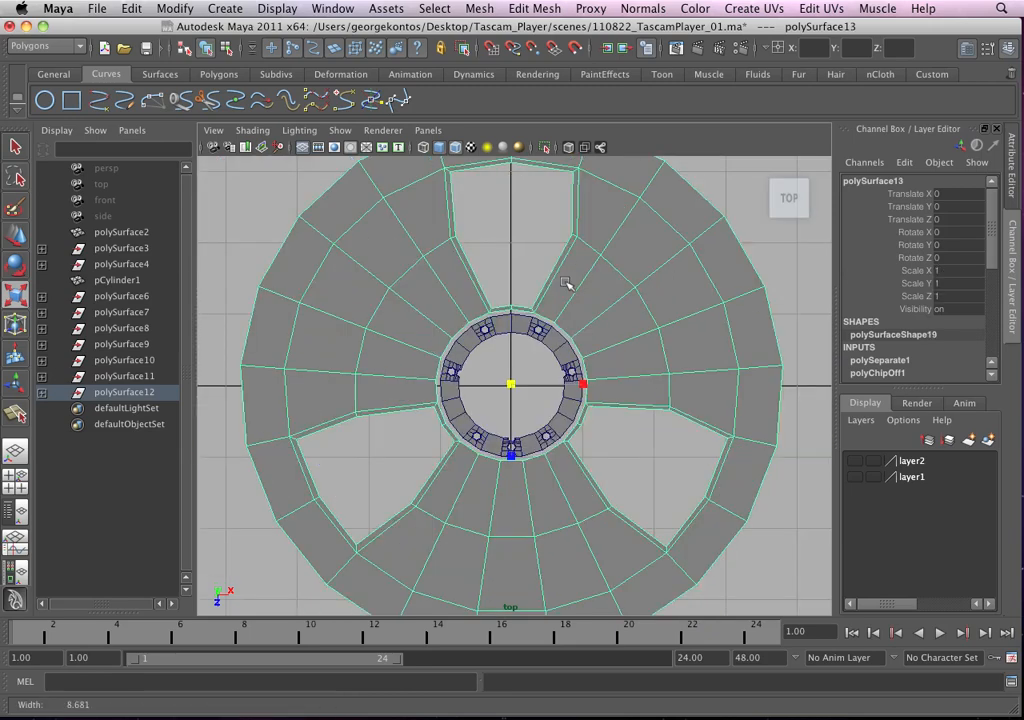
{"action": "middle_click_drag", "start_coordinate": [526, 356], "coordinate": [565, 400], "text": "alt"}
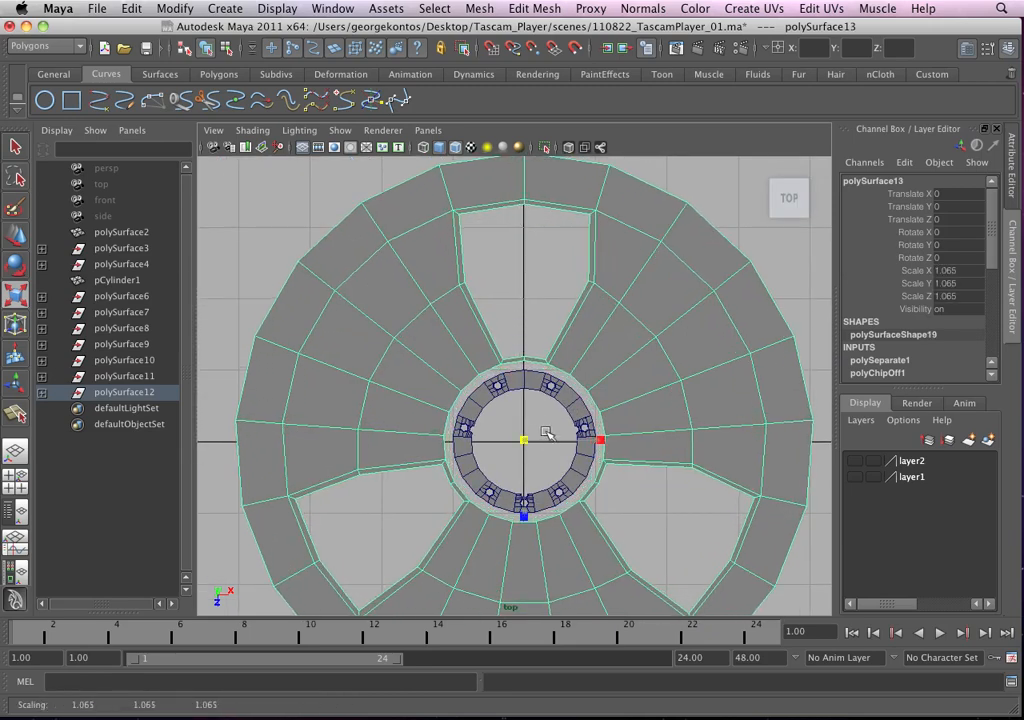
{"action": "left_click", "coordinate": [567, 397]}
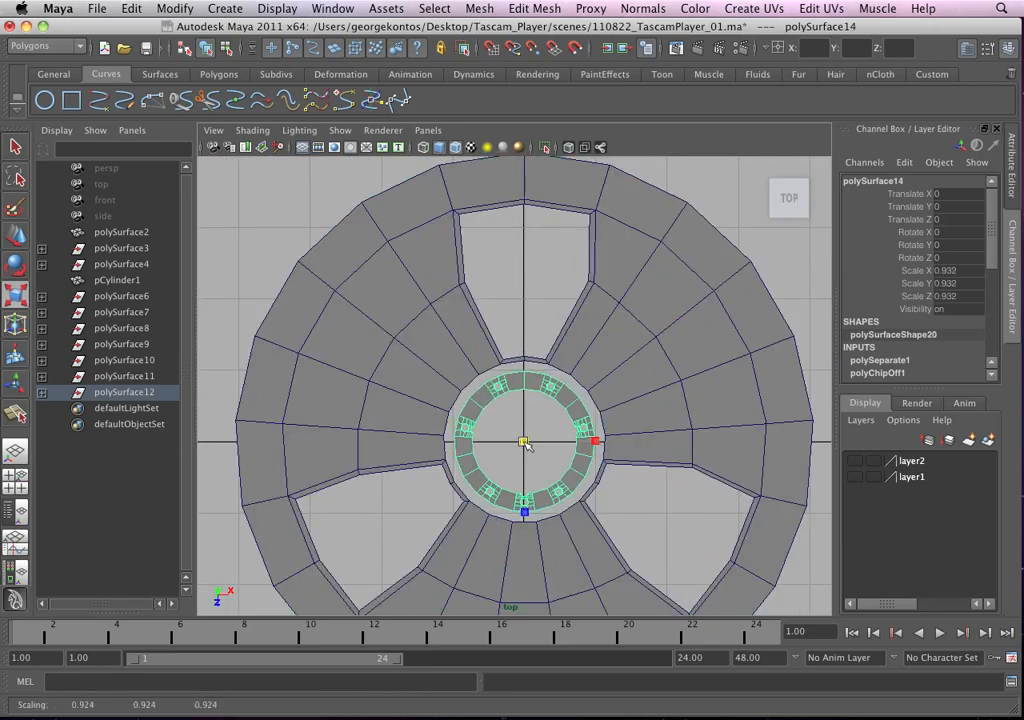
{"action": "left_click", "coordinate": [603, 370]}
{"action": "left_click_drag", "start_coordinate": [525, 440], "coordinate": [533, 442]}
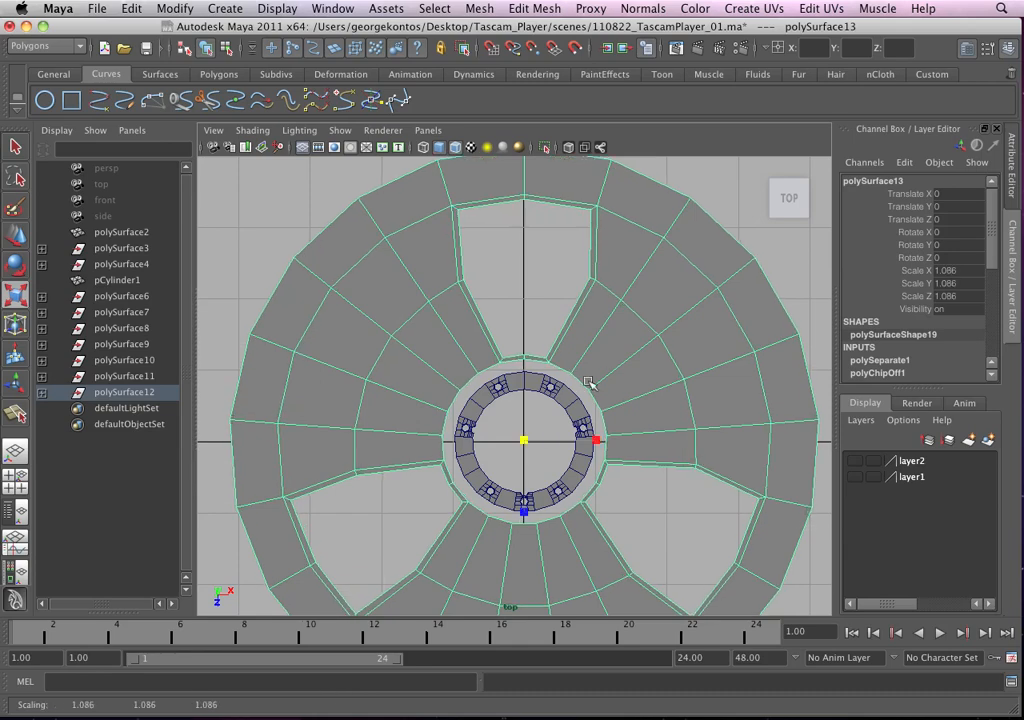
Narrow the gap by scaling the hub ring up uniformly to about 0.962, and deselect it
{"action": "left_click", "coordinate": [558, 406]}
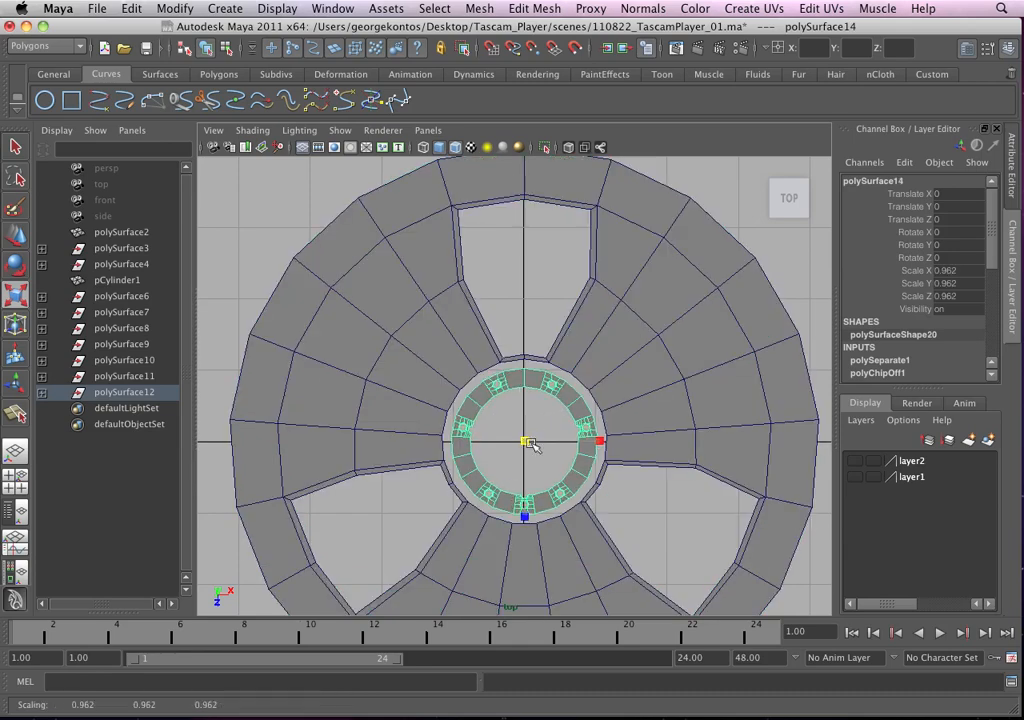
{"action": "right_click_drag", "start_coordinate": [537, 441], "coordinate": [617, 472], "text": "alt"}
{"action": "scroll", "coordinate": [551, 411], "scroll_direction": "up", "scroll_amount": 5}
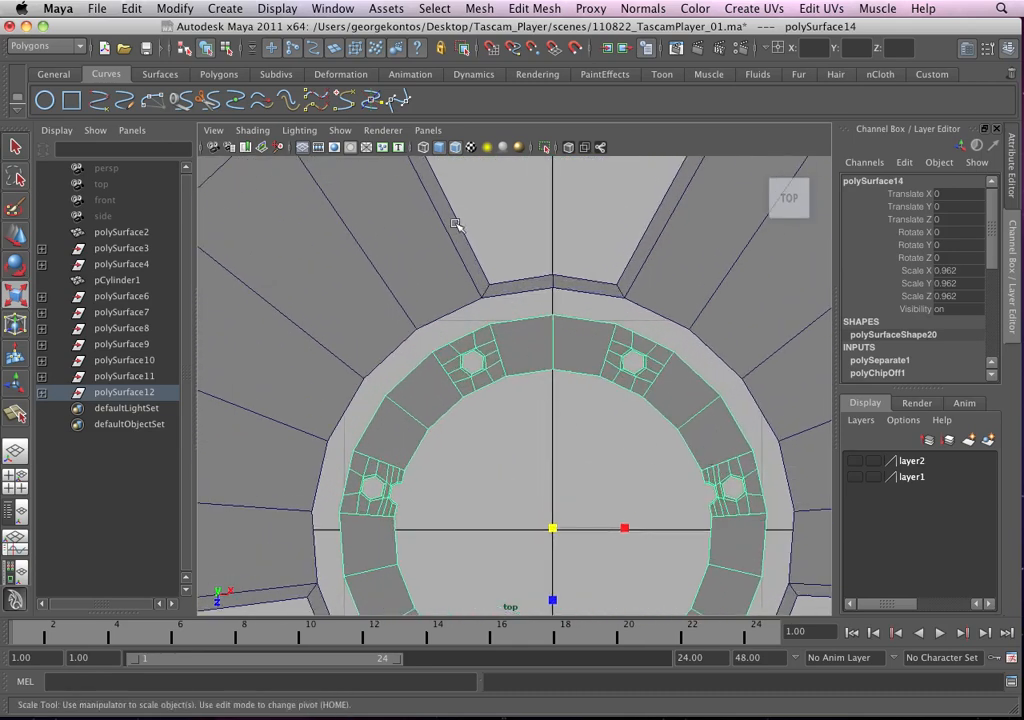
{"action": "left_click", "coordinate": [481, 305]}
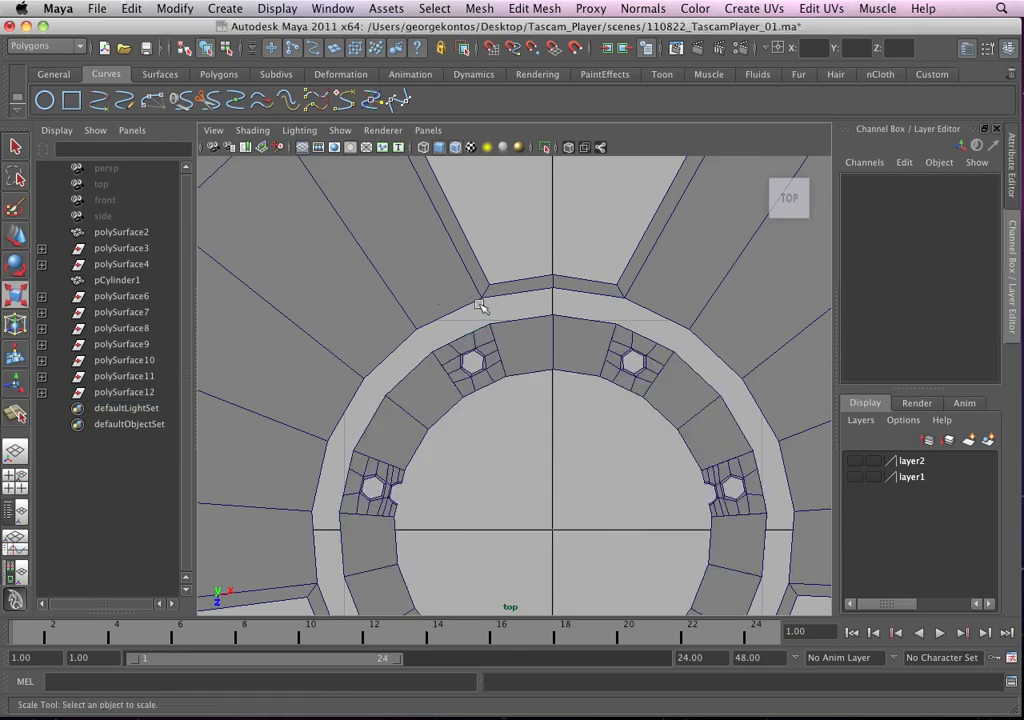
Select the outer reel's complete inner border edge loop facing the hub ring
{"action": "right_click_drag", "start_coordinate": [482, 304], "coordinate": [517, 336], "text": "alt"}
{"action": "middle_click_drag", "start_coordinate": [517, 336], "coordinate": [500, 300], "text": "alt"}
{"action": "right_click_drag", "start_coordinate": [500, 279], "coordinate": [467, 344], "text": "alt"}
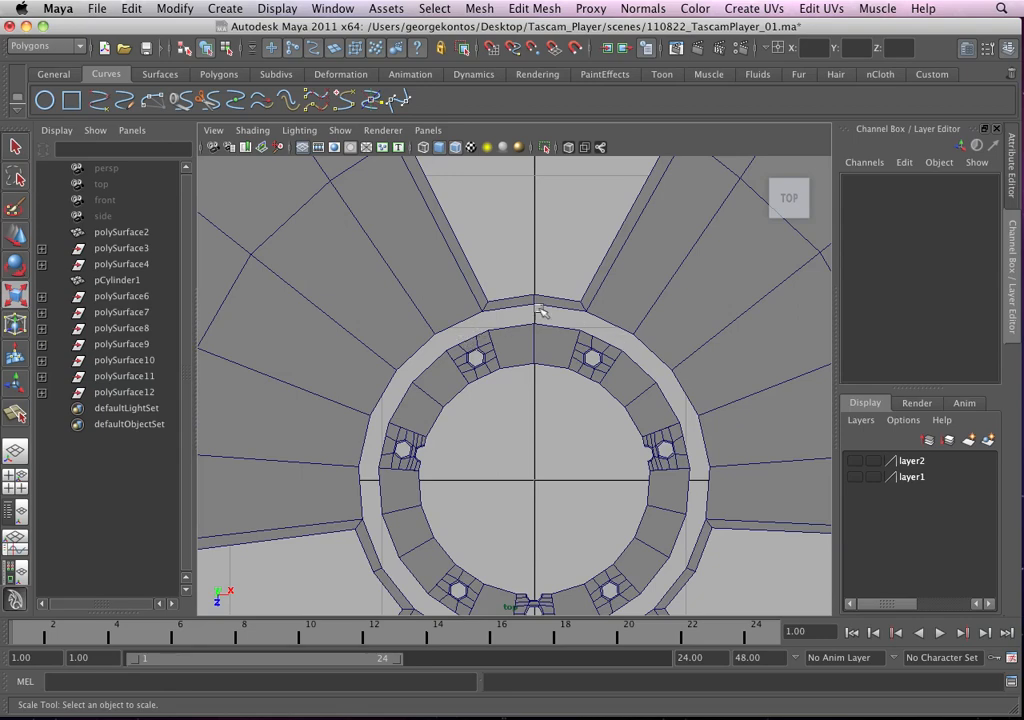
{"action": "right_click_drag", "start_coordinate": [540, 313], "coordinate": [359, 201], "text": "alt"}
{"action": "key", "text": "r"}
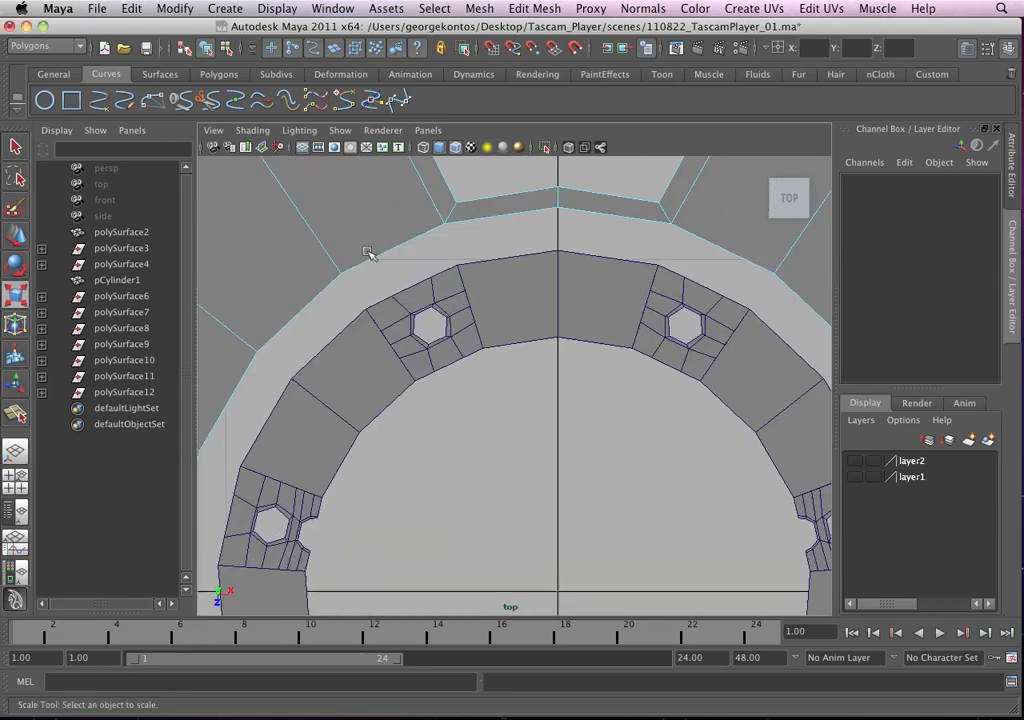
{"action": "double_click", "coordinate": [372, 255]}
{"action": "right_click_drag", "start_coordinate": [374, 257], "coordinate": [443, 240], "text": "alt"}
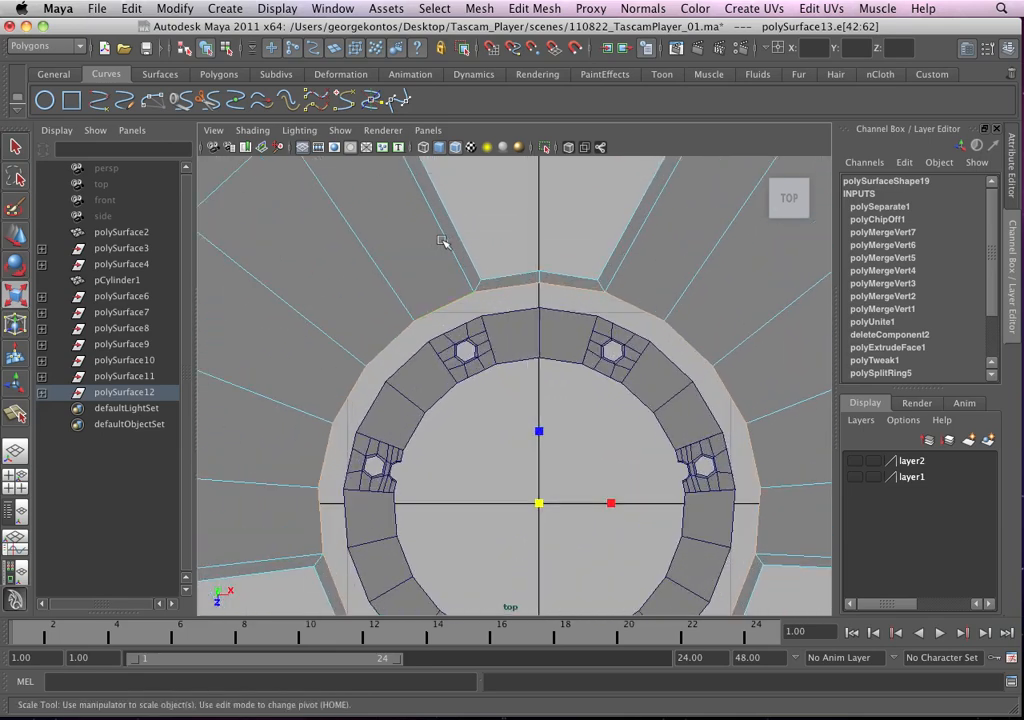
Extrude the selected border edge loop and switch the extrusion manipulator to the world axes
{"action": "left_click", "coordinate": [538, 10]}
{"action": "left_click", "coordinate": [540, 60]}
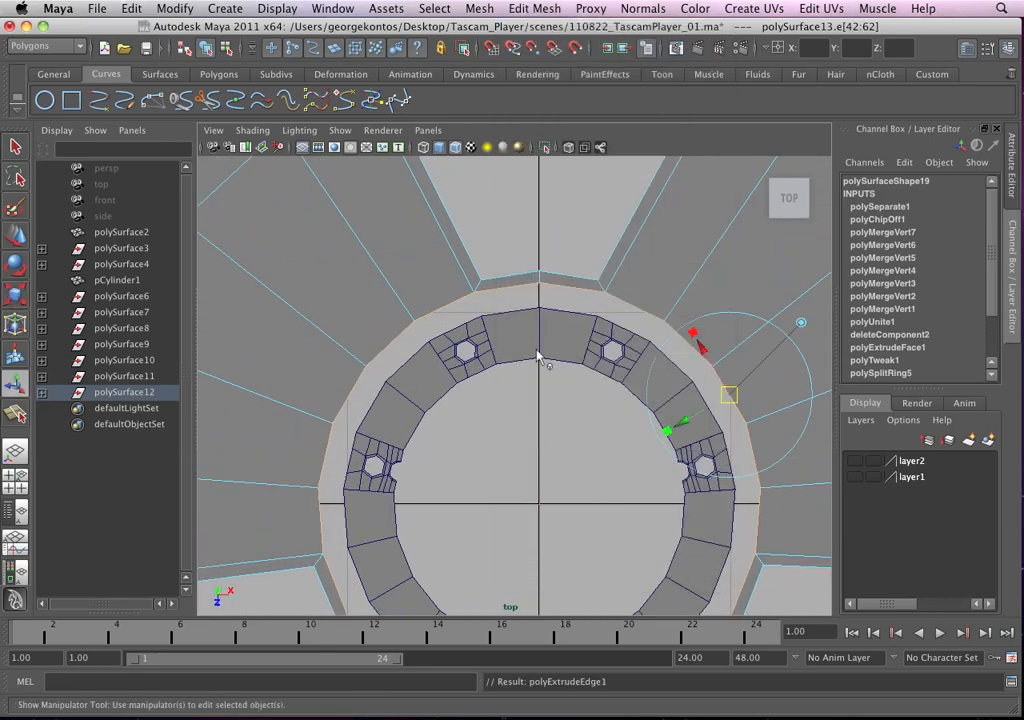
{"action": "middle_click_drag", "start_coordinate": [539, 357], "coordinate": [514, 283], "text": "alt"}
{"action": "middle_click_drag", "start_coordinate": [740, 216], "coordinate": [665, 240], "text": "alt"}
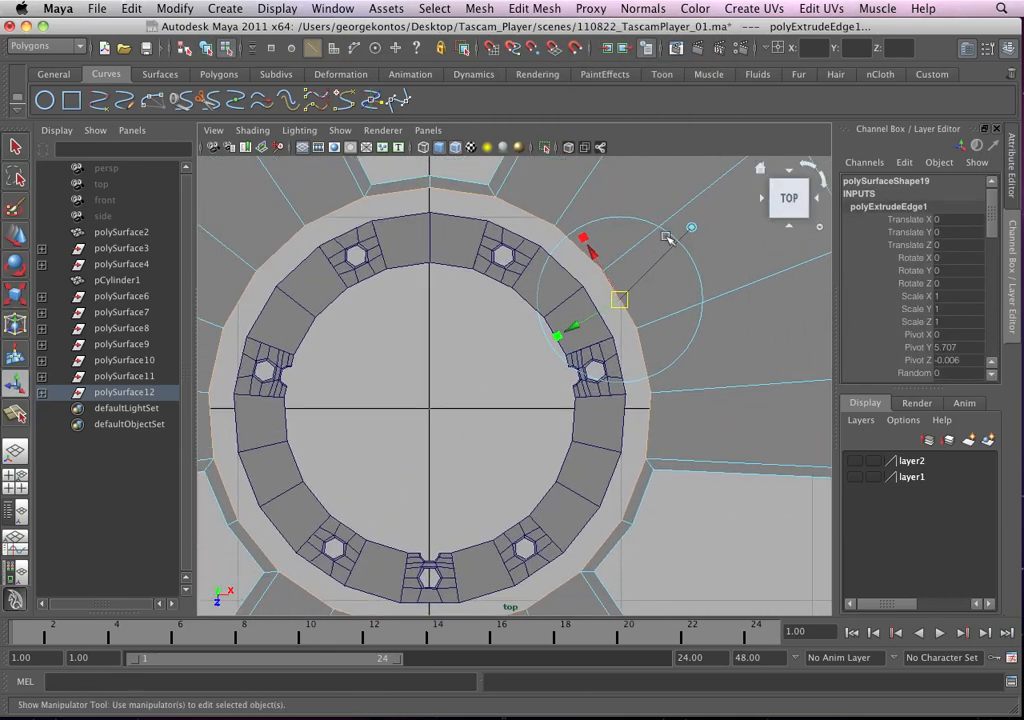
{"action": "left_click", "coordinate": [691, 227]}
Scale the extruded edges inward toward the hub ring, to about 0.889 in X and 0.9 in Y and Z
{"action": "middle_click_drag", "start_coordinate": [476, 376], "coordinate": [534, 354], "text": "alt"}
{"action": "right_click_drag", "start_coordinate": [534, 354], "coordinate": [558, 359], "text": "alt"}
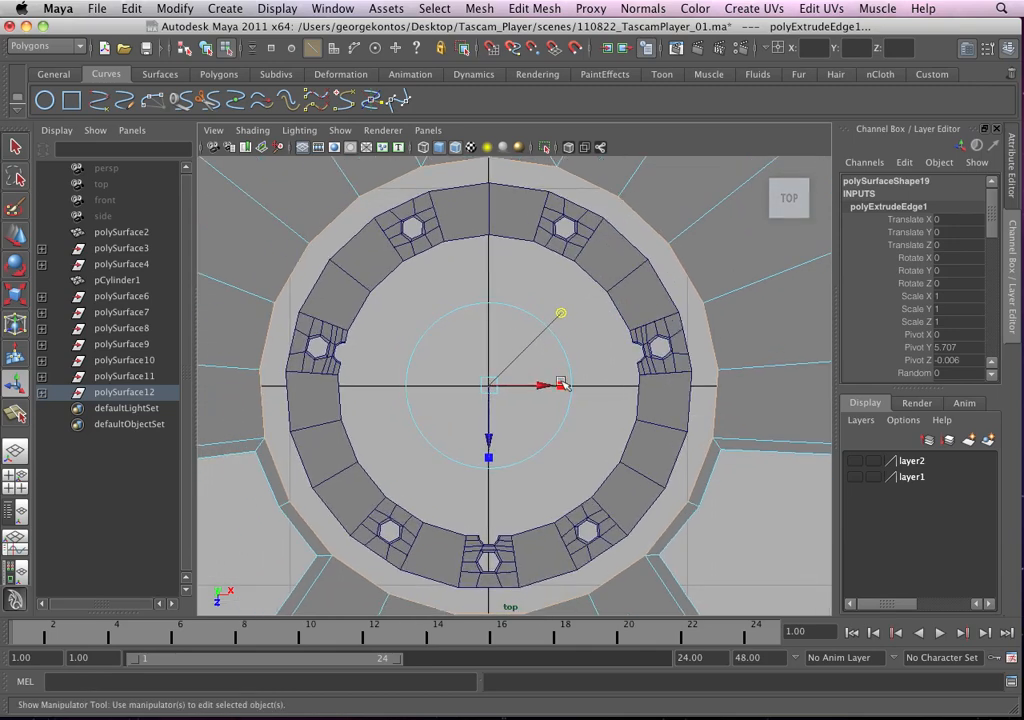
{"action": "left_click_drag", "start_coordinate": [559, 384], "coordinate": [450, 367]}
{"action": "right_click_drag", "start_coordinate": [450, 367], "coordinate": [452, 395], "text": "alt"}
{"action": "middle_click_drag", "start_coordinate": [418, 338], "coordinate": [514, 471], "text": "alt"}
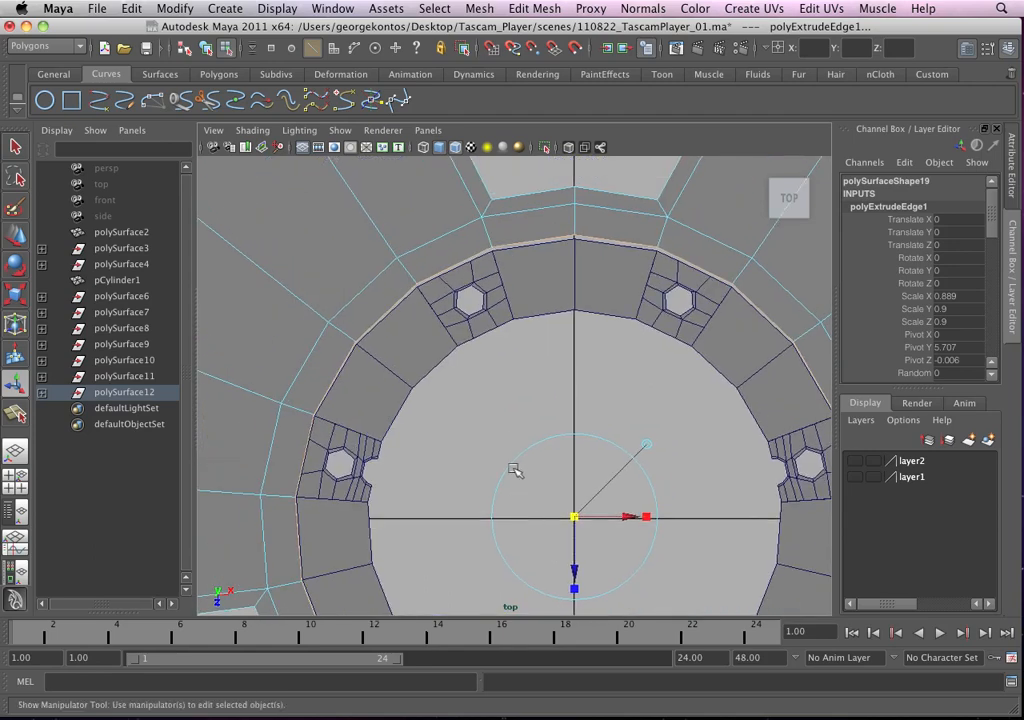
Fit the extruded edges more closely to the hub ring by reducing their Z scale to about 0.893
{"action": "right_click_drag", "start_coordinate": [543, 390], "coordinate": [526, 366], "text": "alt"}
{"action": "middle_click_drag", "start_coordinate": [506, 366], "coordinate": [476, 341], "text": "alt"}
{"action": "right_click_drag", "start_coordinate": [540, 398], "coordinate": [725, 450], "text": "alt"}
{"action": "middle_click_drag", "start_coordinate": [482, 418], "coordinate": [571, 460], "text": "alt"}
{"action": "right_click_drag", "start_coordinate": [553, 428], "coordinate": [604, 438], "text": "alt"}
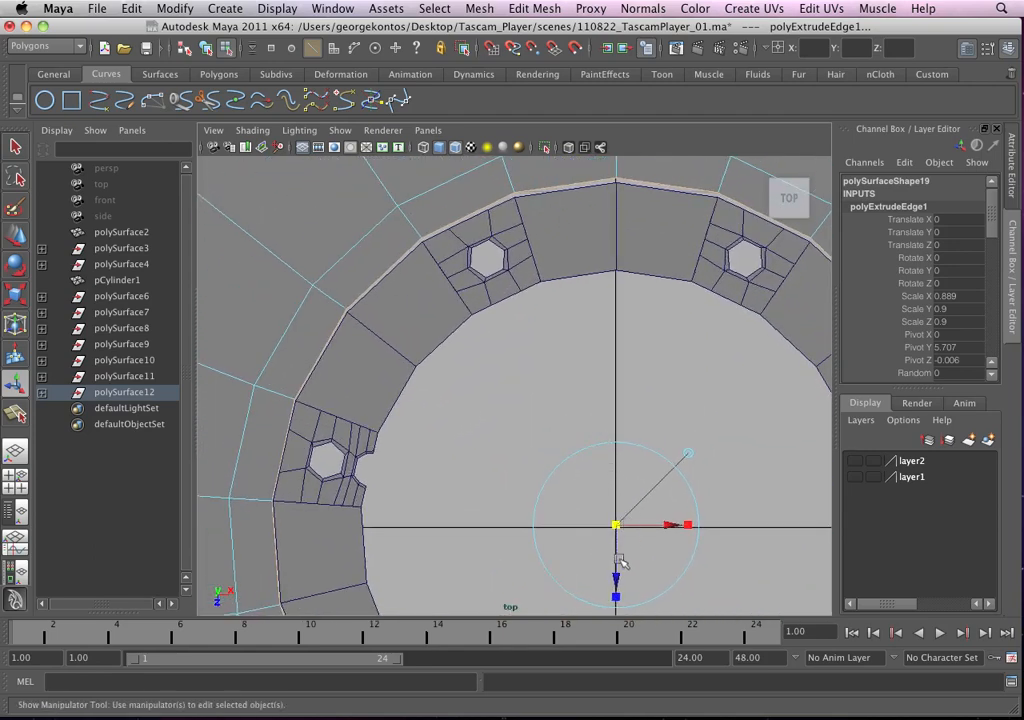
{"action": "middle_click_drag", "start_coordinate": [621, 560], "coordinate": [613, 498], "text": "alt"}
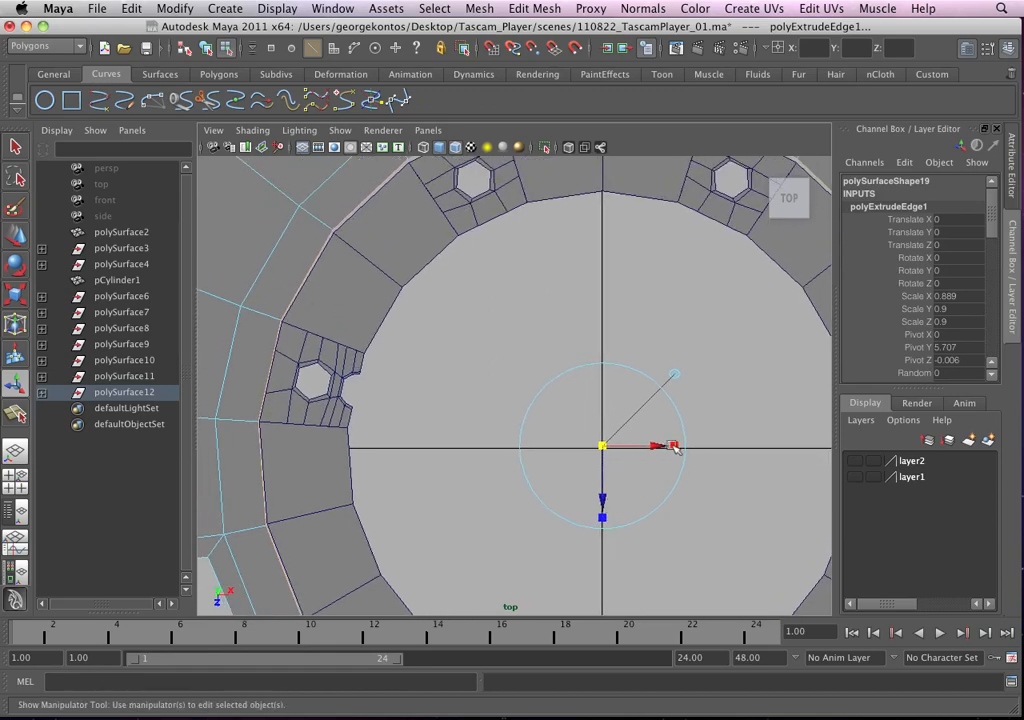
{"action": "middle_click_drag", "start_coordinate": [656, 444], "coordinate": [641, 484], "text": "alt"}
{"action": "left_click_drag", "start_coordinate": [588, 487], "coordinate": [588, 488]}
{"action": "middle_click_drag", "start_coordinate": [561, 437], "coordinate": [513, 511], "text": "alt"}
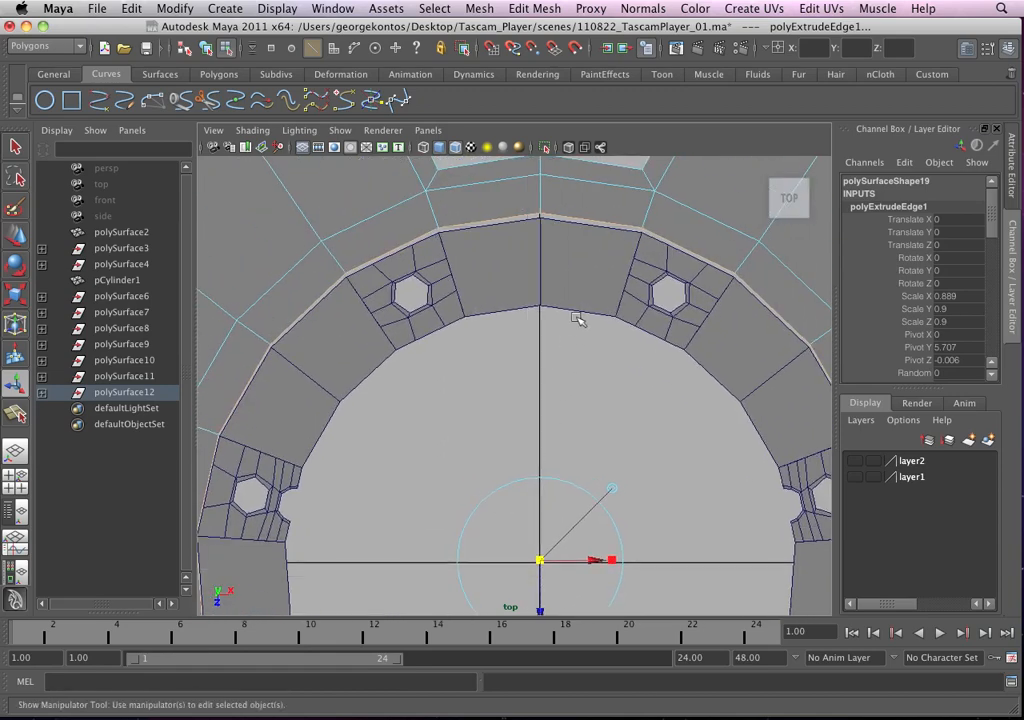
{"action": "middle_click_drag", "start_coordinate": [572, 339], "coordinate": [523, 279], "text": "alt"}
{"action": "scroll", "coordinate": [537, 277], "scroll_direction": "down", "scroll_amount": 6}
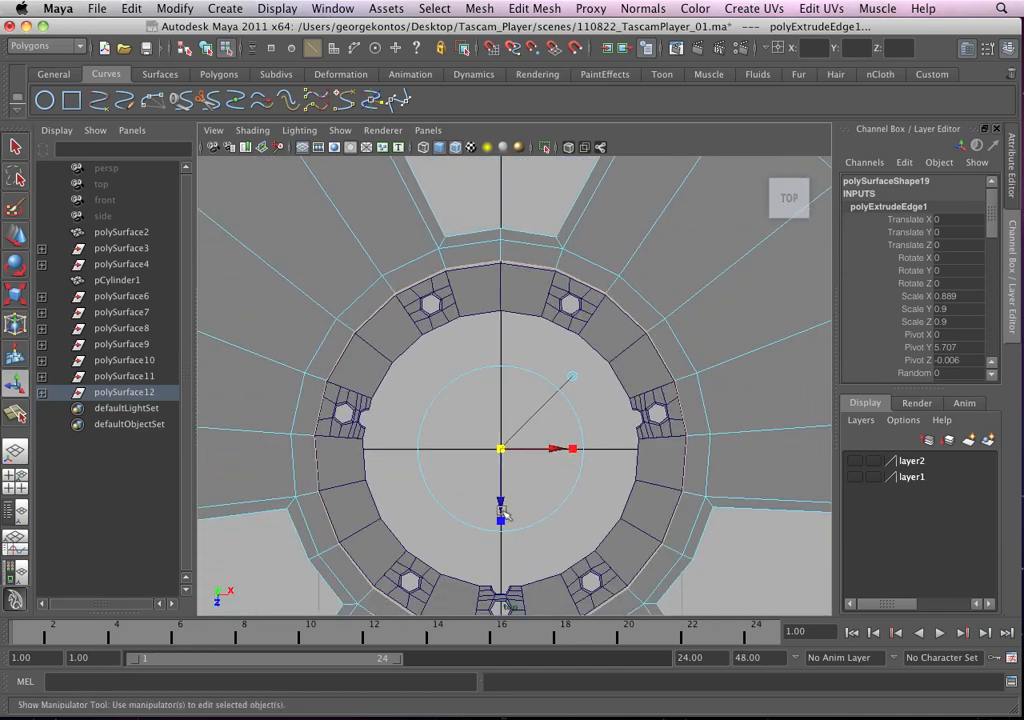
{"action": "left_click_drag", "start_coordinate": [503, 514], "coordinate": [500, 518]}
{"action": "middle_click_drag", "start_coordinate": [509, 445], "coordinate": [504, 419], "text": "alt"}
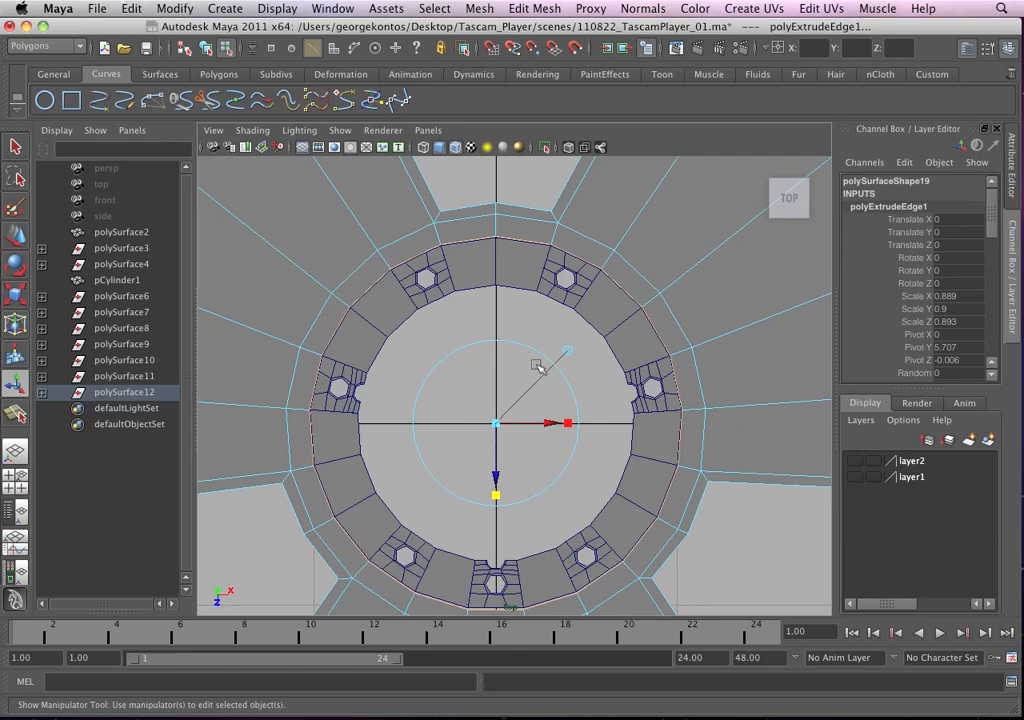
Return to object selection, select the outer reel and the hub ring, and combine them into one mesh
{"action": "right_click_drag", "start_coordinate": [638, 269], "coordinate": [688, 252]}
{"action": "left_click", "coordinate": [629, 263]}
{"action": "left_click", "coordinate": [613, 286], "text": "shift"}
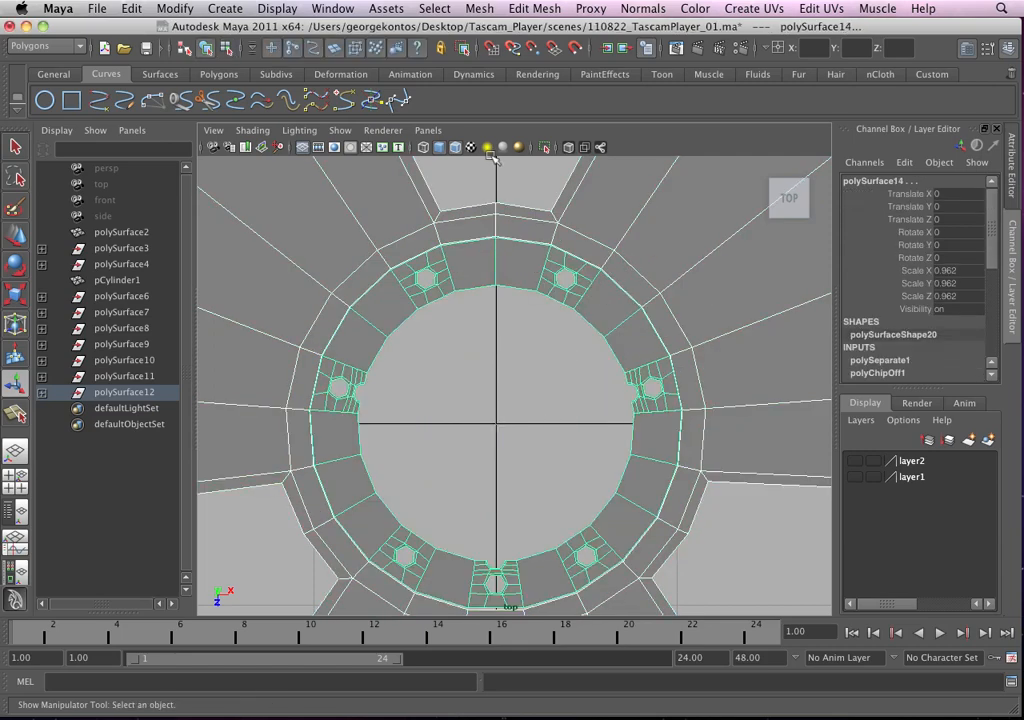
{"action": "left_click", "coordinate": [471, 8]}
{"action": "left_click", "coordinate": [486, 37]}
Merge the pair of vertices at the top centre of the seam between the reel and the hub ring
{"action": "scroll", "coordinate": [555, 368], "scroll_direction": "up", "scroll_amount": 6}
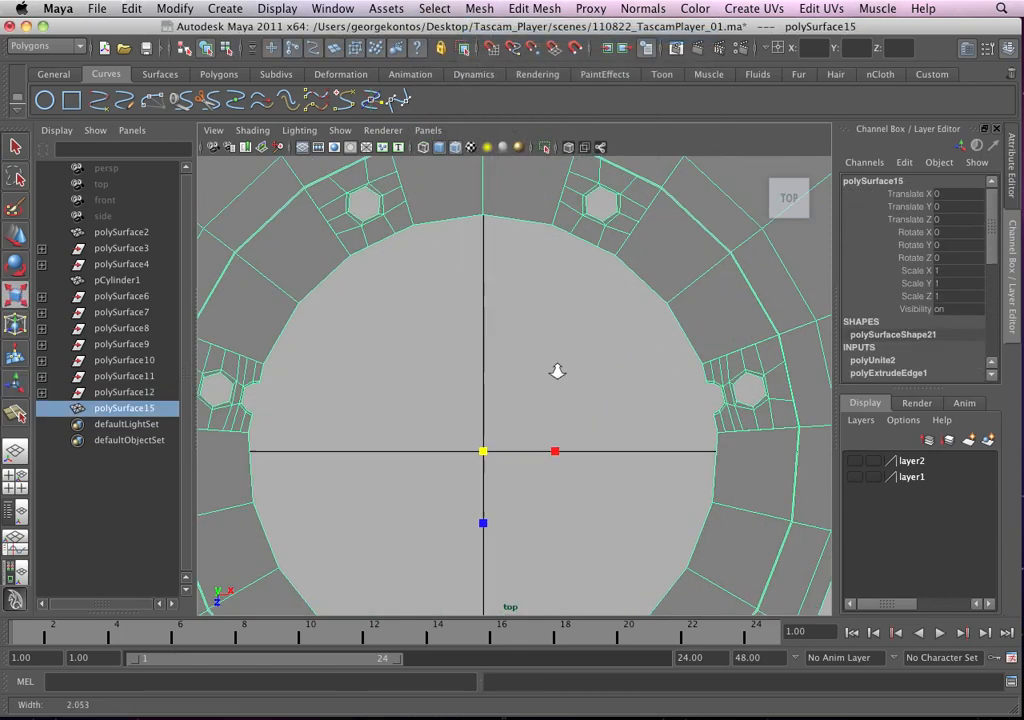
{"action": "scroll", "coordinate": [524, 389], "scroll_direction": "up", "scroll_amount": 3}
{"action": "middle_click_drag", "start_coordinate": [505, 380], "coordinate": [500, 495], "text": "alt"}
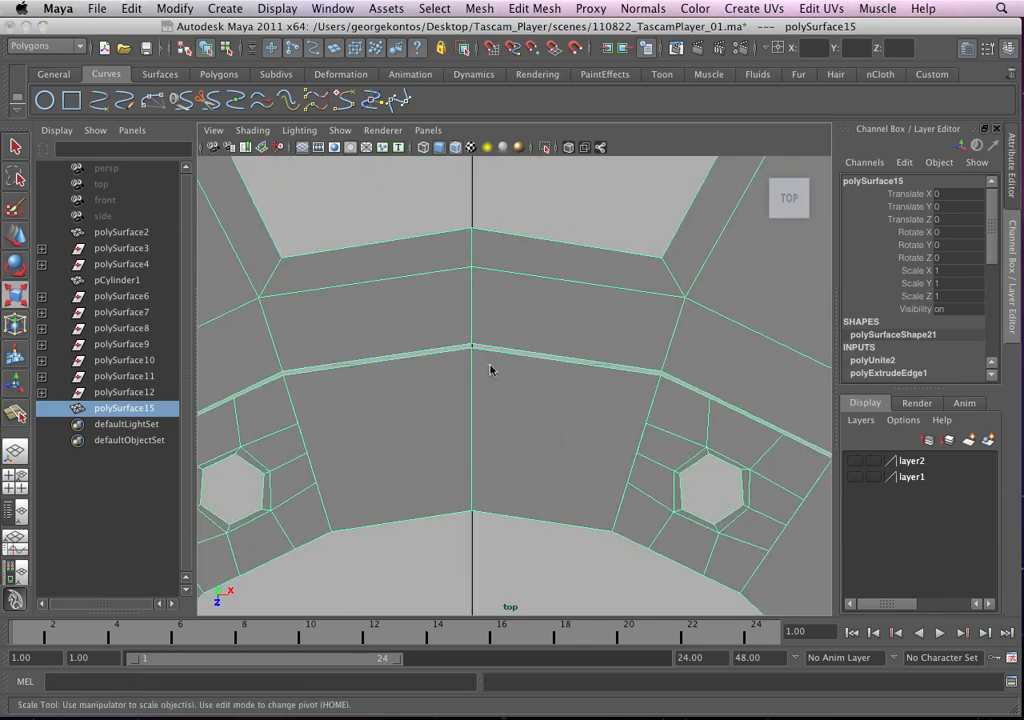
{"action": "right_click_drag", "start_coordinate": [487, 364], "coordinate": [442, 364]}
{"action": "left_click_drag", "start_coordinate": [452, 317], "coordinate": [501, 360]}
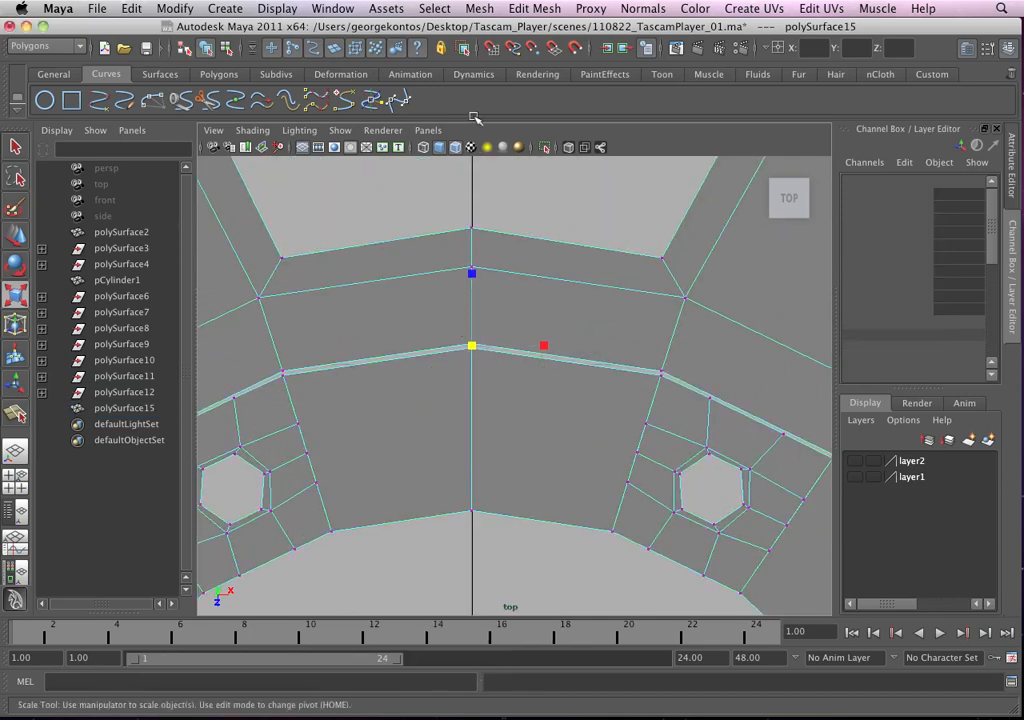
{"action": "left_click", "coordinate": [541, 5]}
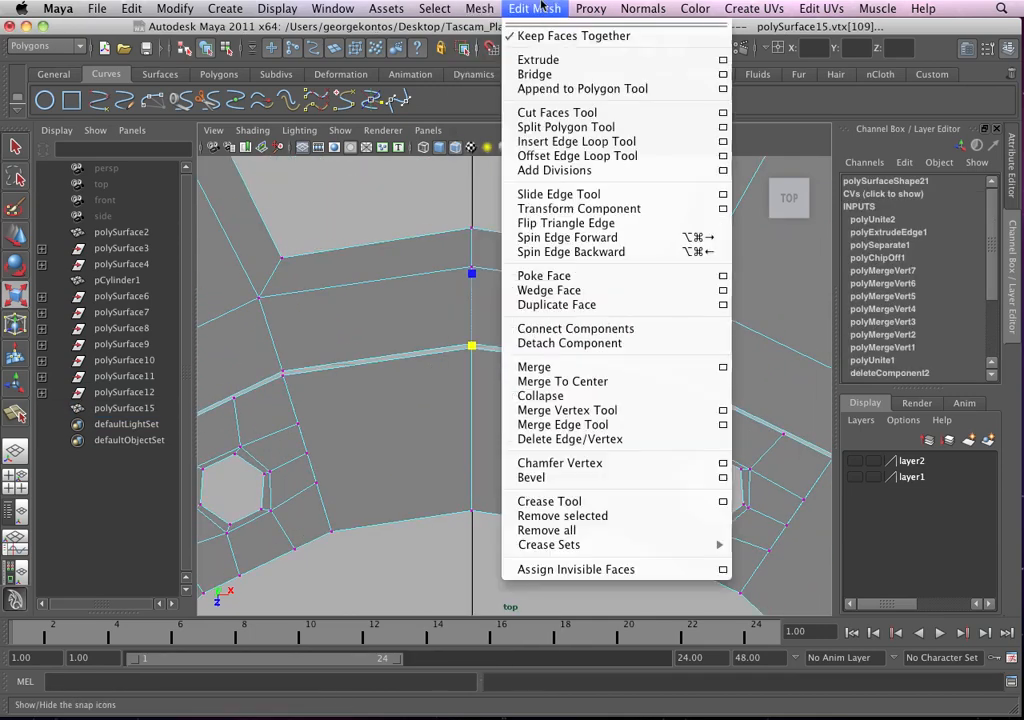
{"action": "left_click", "coordinate": [590, 26]}
{"action": "left_click_drag", "start_coordinate": [650, 87], "coordinate": [766, 66]}
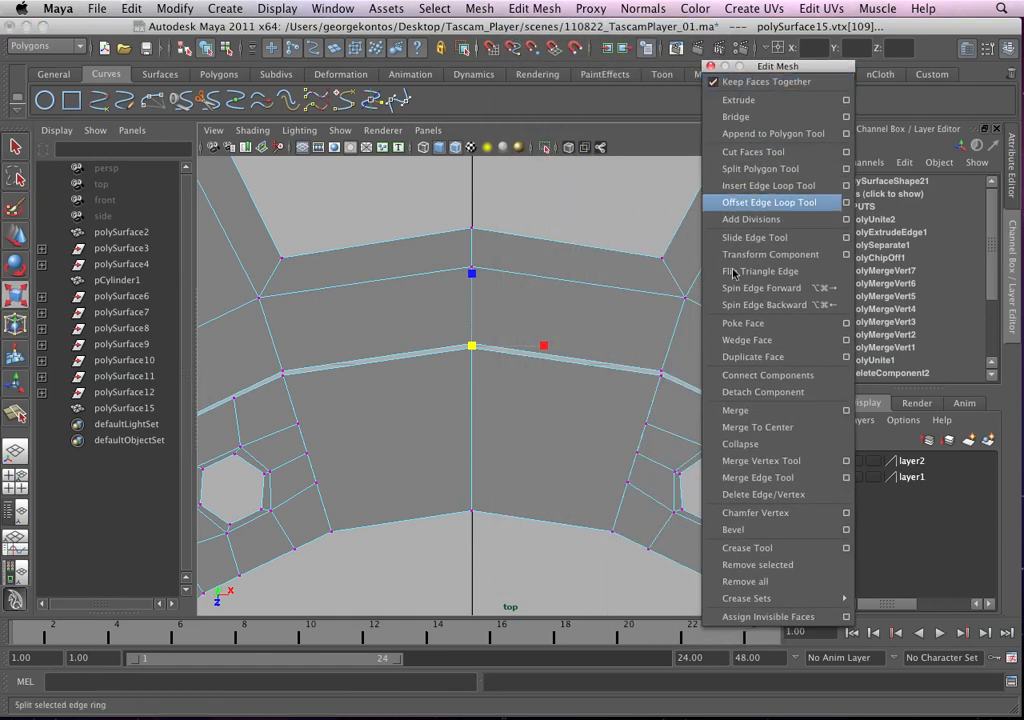
{"action": "left_click", "coordinate": [718, 412]}
Merge the next three seam vertex pairs clockwise, at both corners of the upper-right screw-hole section and the pair beyond it
{"action": "middle_click_drag", "start_coordinate": [554, 364], "coordinate": [441, 361], "text": "alt"}
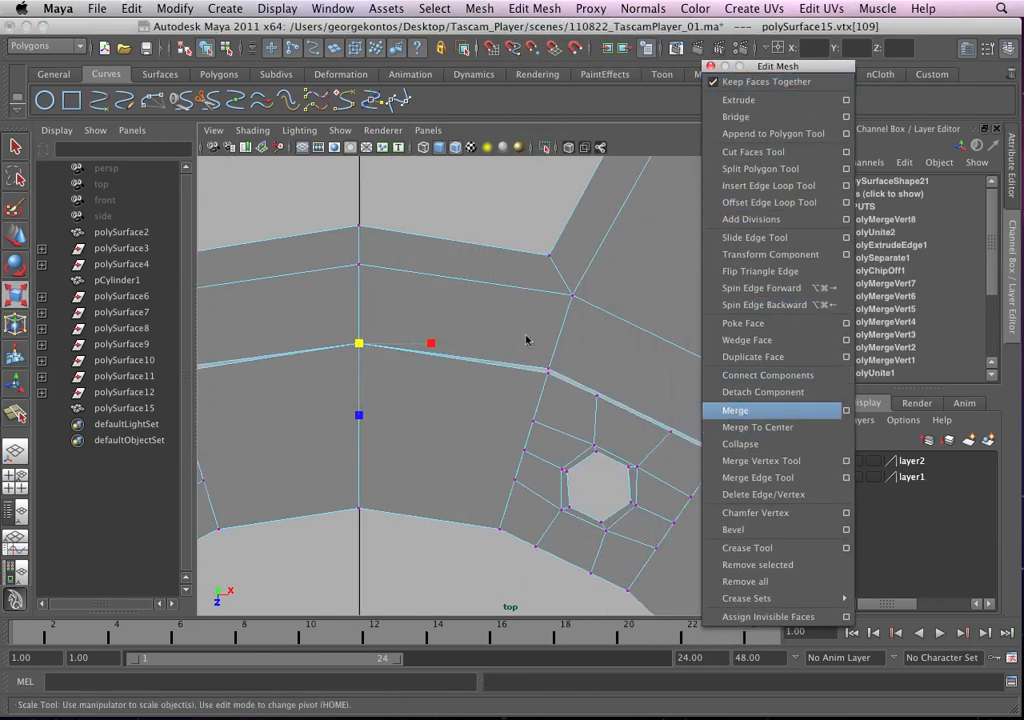
{"action": "left_click_drag", "start_coordinate": [526, 338], "coordinate": [556, 384]}
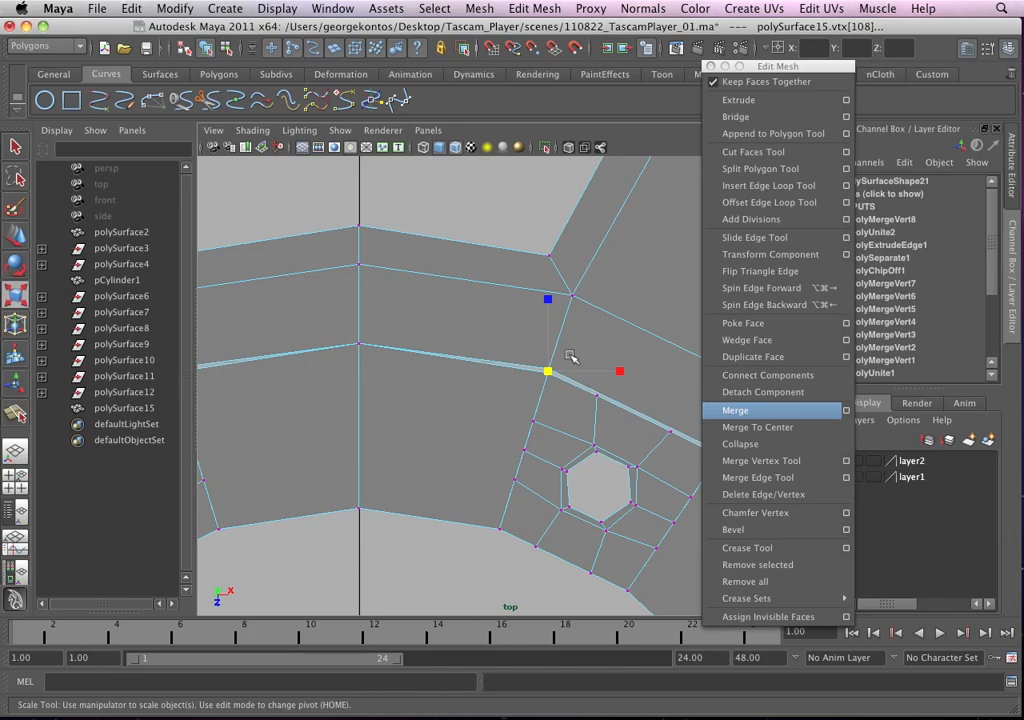
{"action": "key", "text": "g"}
{"action": "left_click", "coordinate": [711, 66]}
{"action": "middle_click_drag", "start_coordinate": [659, 371], "coordinate": [569, 304], "text": "alt"}
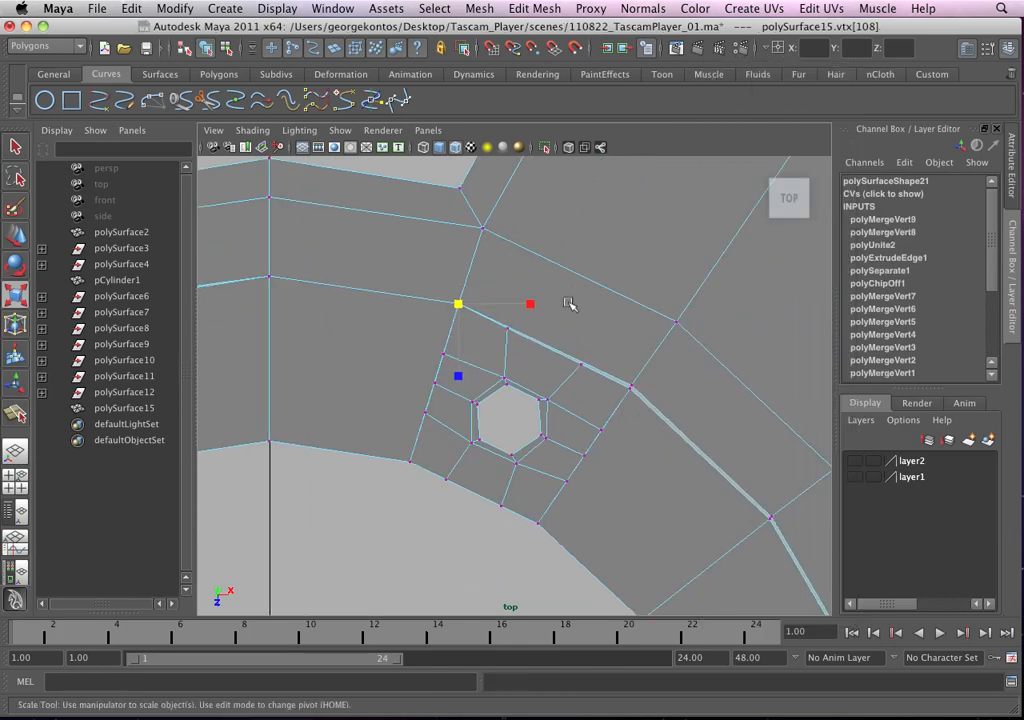
{"action": "left_click_drag", "start_coordinate": [628, 375], "coordinate": [649, 411]}
{"action": "key", "text": "g"}
{"action": "middle_click_drag", "start_coordinate": [686, 418], "coordinate": [504, 264], "text": "alt"}
{"action": "left_click_drag", "start_coordinate": [609, 366], "coordinate": [656, 411]}
{"action": "key", "text": "g"}
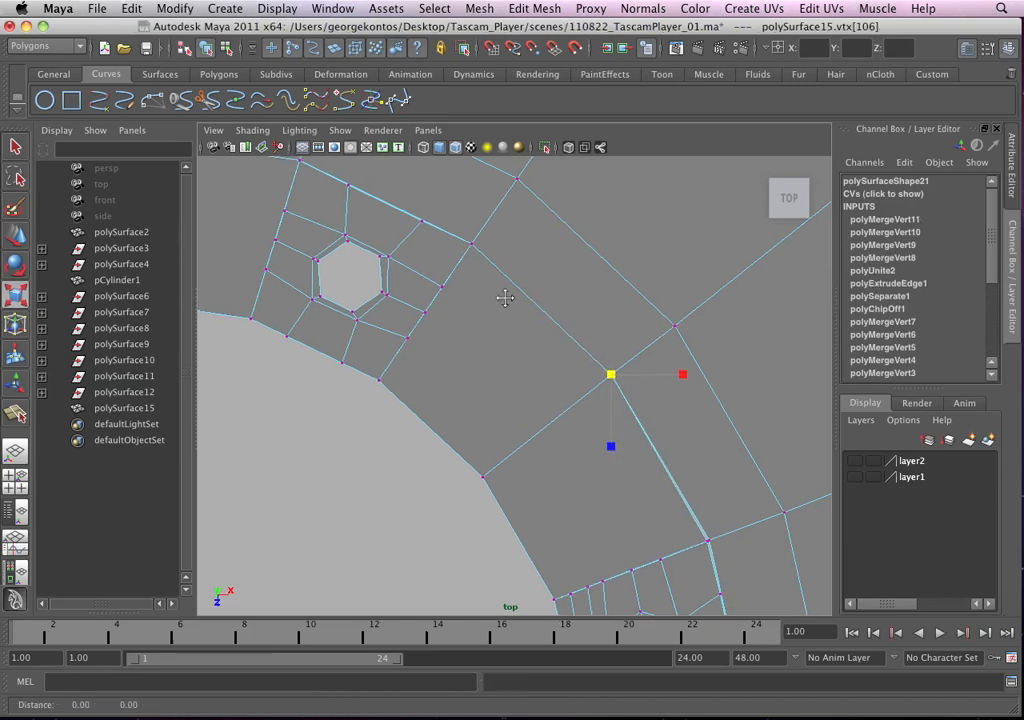
Merge the two seam vertex pairs at the outer corners of the hub ring's right-hand screw-hole section
{"action": "scroll", "coordinate": [507, 295], "scroll_direction": "down", "scroll_amount": 5}
{"action": "middle_click_drag", "start_coordinate": [521, 289], "coordinate": [512, 330], "text": "alt"}
{"action": "right_click_drag", "start_coordinate": [618, 417], "coordinate": [618, 441], "text": "alt"}
{"action": "middle_click_drag", "start_coordinate": [618, 441], "coordinate": [581, 565], "text": "alt"}
{"action": "right_click_drag", "start_coordinate": [581, 565], "coordinate": [648, 471], "text": "alt"}
{"action": "mouse_move", "coordinate": [592, 299]}
{"action": "left_mouse_down"}
{"action": "mouse_move", "coordinate": [629, 354]}
{"action": "mouse_move", "coordinate": [630, 420]}
{"action": "left_mouse_up"}
{"action": "key", "text": "g"}
{"action": "key", "text": "g"}
Merge the next three seam vertex pairs clockwise, down to the near corner of the lower-right screw-hole section
{"action": "left_click_drag", "start_coordinate": [595, 458], "coordinate": [624, 503]}
{"action": "key", "text": "g"}
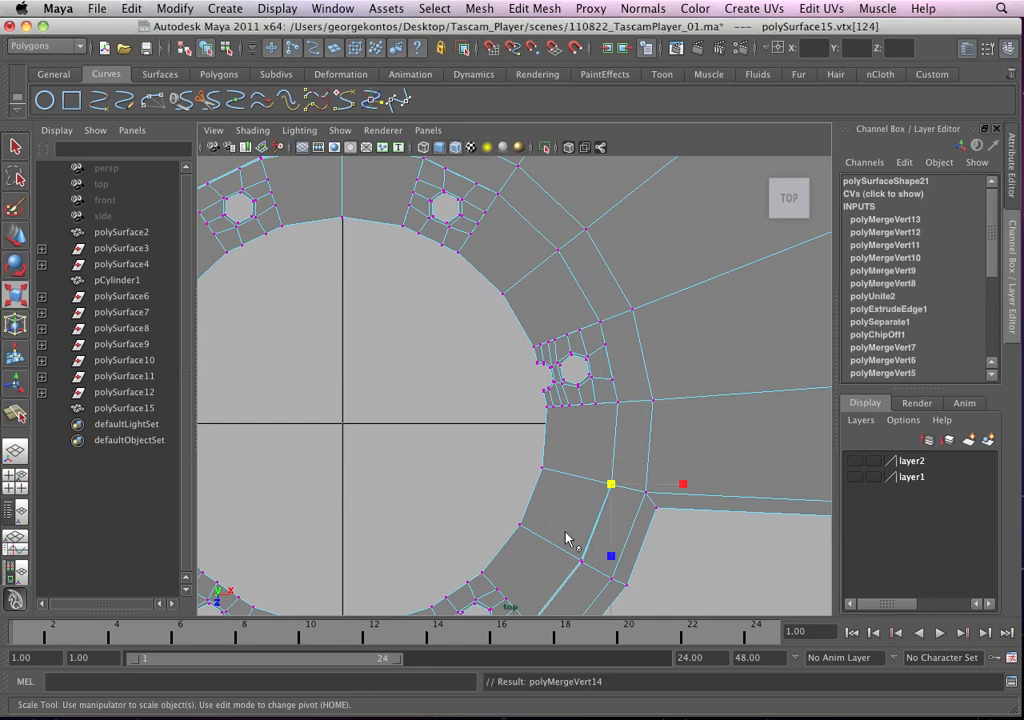
{"action": "left_click_drag", "start_coordinate": [567, 541], "coordinate": [592, 573]}
{"action": "key", "text": "g"}
{"action": "middle_click_drag", "start_coordinate": [559, 491], "coordinate": [609, 323], "text": "alt"}
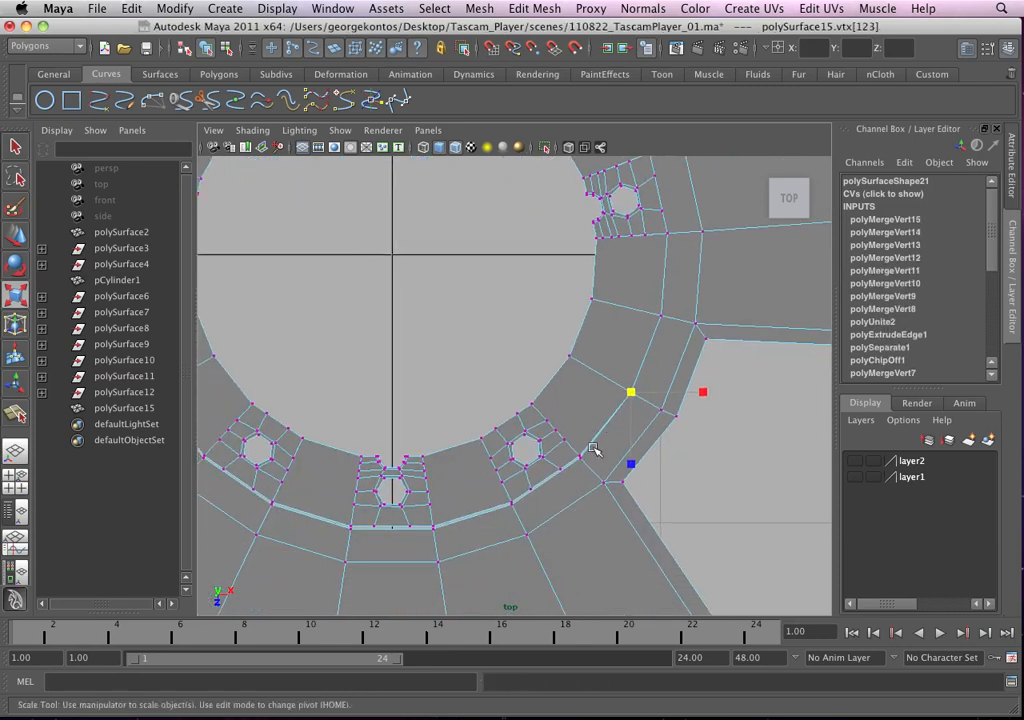
{"action": "left_click_drag", "start_coordinate": [570, 466], "coordinate": [595, 443]}
{"action": "key", "text": "g"}
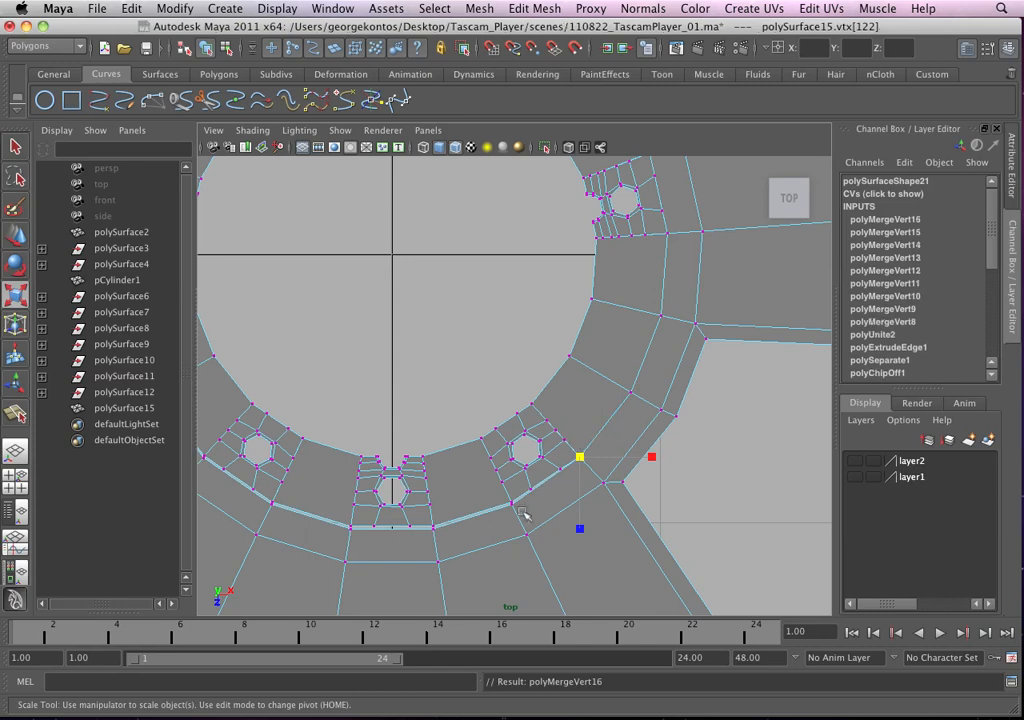
Merge the four seam vertex pairs along the bottom, from the lower-right screw-hole section to the first corner of the lower-left one
{"action": "left_click_drag", "start_coordinate": [526, 516], "coordinate": [499, 494]}
{"action": "key", "text": "g"}
{"action": "left_click_drag", "start_coordinate": [438, 533], "coordinate": [416, 511]}
{"action": "key", "text": "g"}
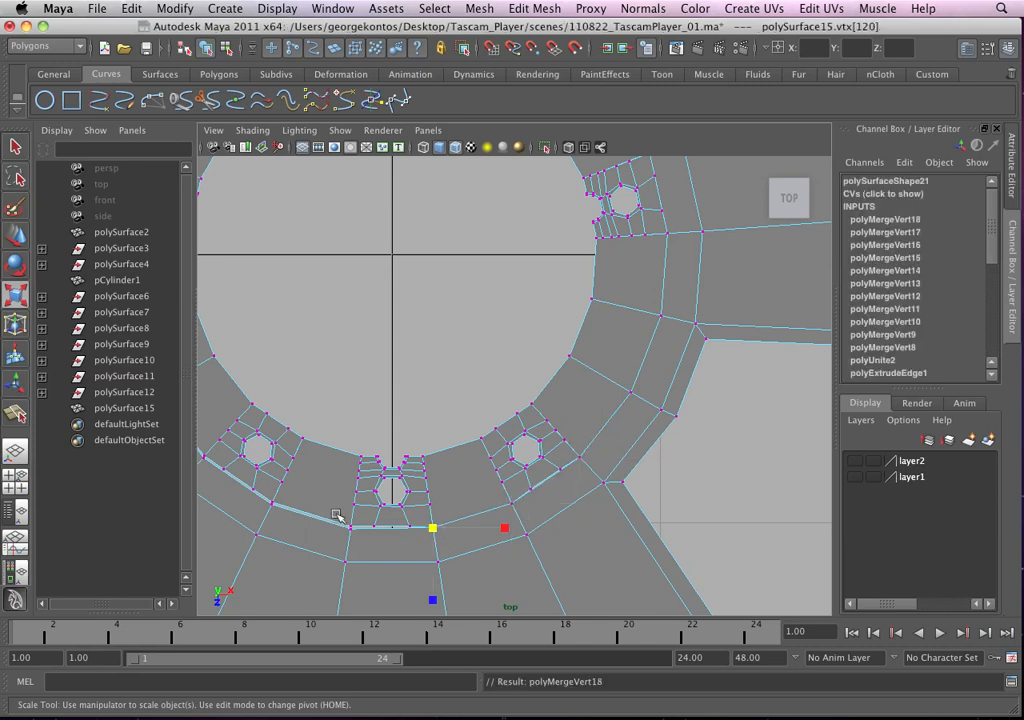
{"action": "left_click_drag", "start_coordinate": [361, 539], "coordinate": [339, 516]}
{"action": "key", "text": "g"}
{"action": "left_click_drag", "start_coordinate": [265, 515], "coordinate": [256, 506]}
{"action": "key", "text": "g"}
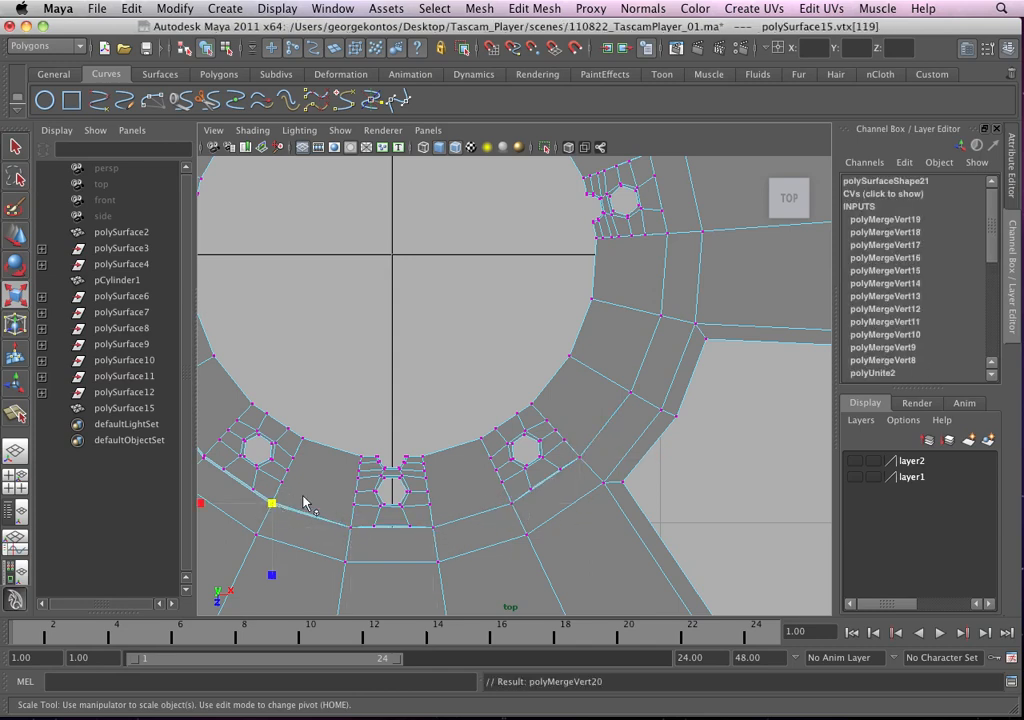
Merge the next three seam vertex pairs clockwise, from the far corner of the lower-left screw-hole section upward
{"action": "middle_click_drag", "start_coordinate": [335, 446], "coordinate": [380, 472], "text": "alt"}
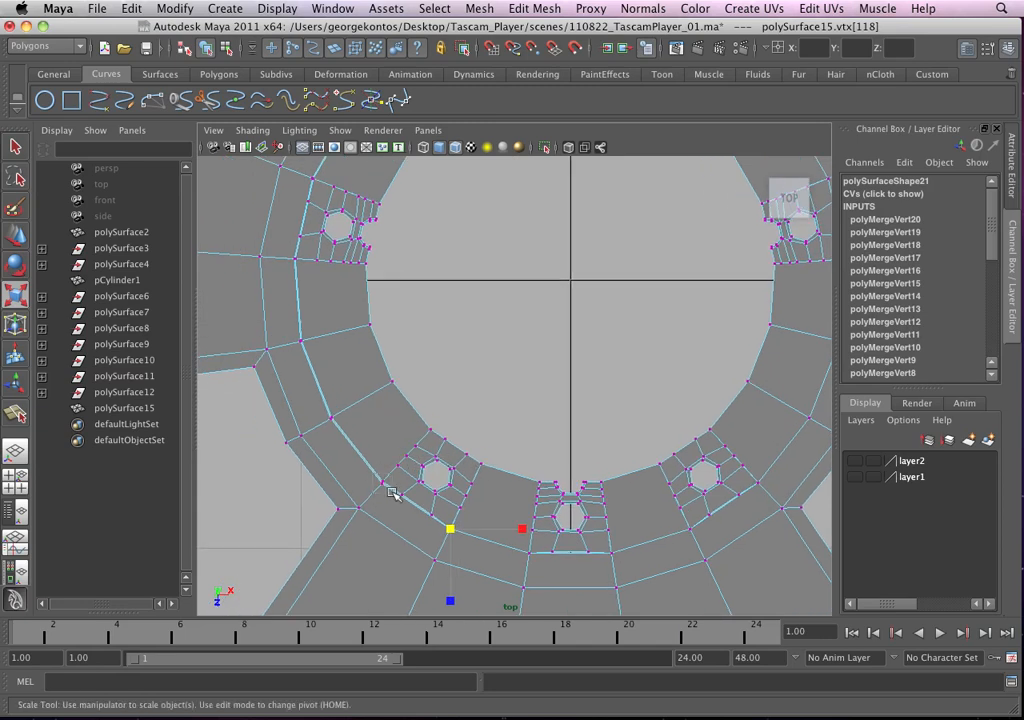
{"action": "left_click_drag", "start_coordinate": [392, 493], "coordinate": [375, 476]}
{"action": "key", "text": "g"}
{"action": "left_click_drag", "start_coordinate": [338, 418], "coordinate": [322, 405]}
{"action": "key", "text": "g"}
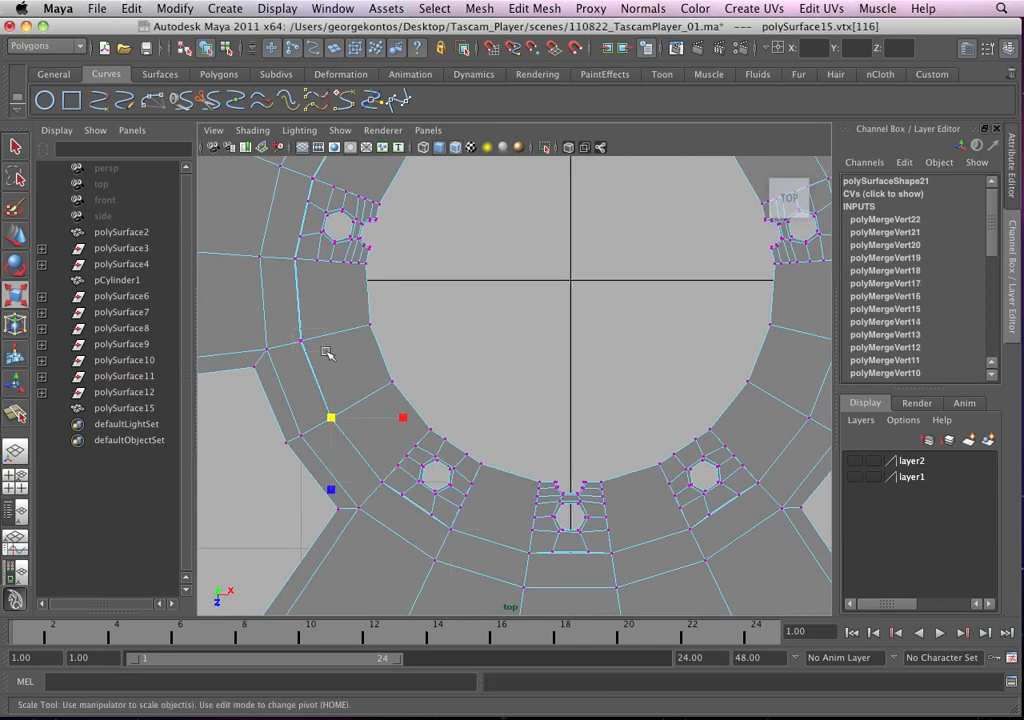
{"action": "left_click_drag", "start_coordinate": [312, 353], "coordinate": [291, 332]}
{"action": "key", "text": "g"}
Merge the seam vertex pairs at both outer corners of the left-hand screw-hole section and the pair just above it
{"action": "left_click_drag", "start_coordinate": [304, 268], "coordinate": [287, 251]}
{"action": "key", "text": "g"}
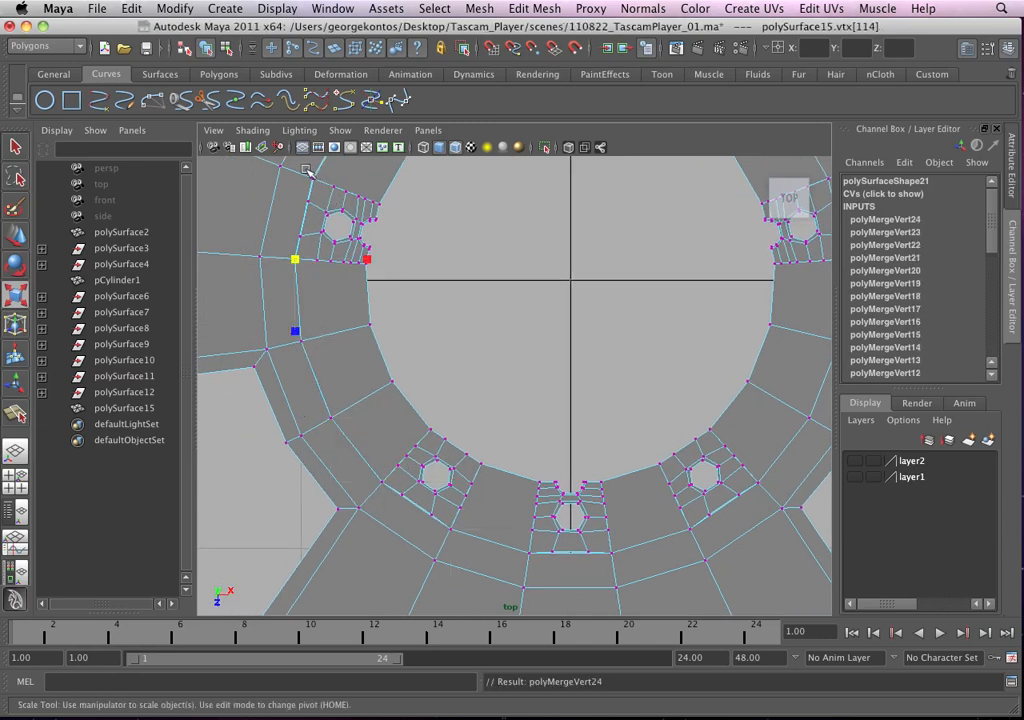
{"action": "left_click_drag", "start_coordinate": [307, 170], "coordinate": [352, 190]}
{"action": "key", "text": "g"}
{"action": "middle_click_drag", "start_coordinate": [418, 312], "coordinate": [430, 487], "text": "alt"}
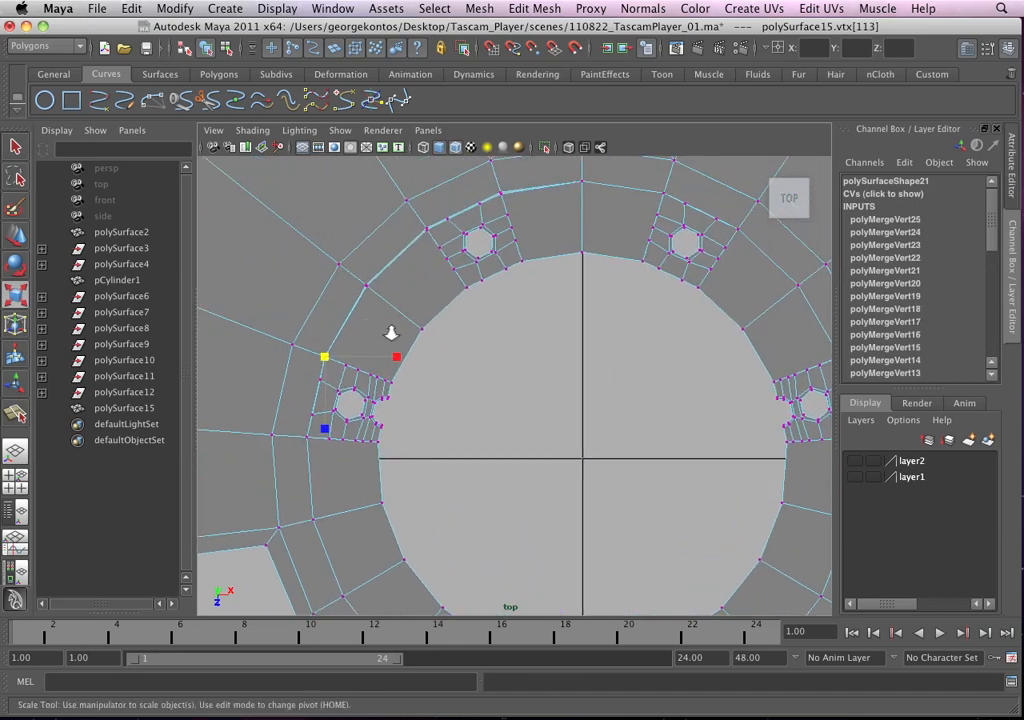
{"action": "right_click_drag", "start_coordinate": [391, 334], "coordinate": [450, 342], "text": "alt"}
{"action": "left_click_drag", "start_coordinate": [315, 253], "coordinate": [333, 259]}
{"action": "key", "text": "g"}
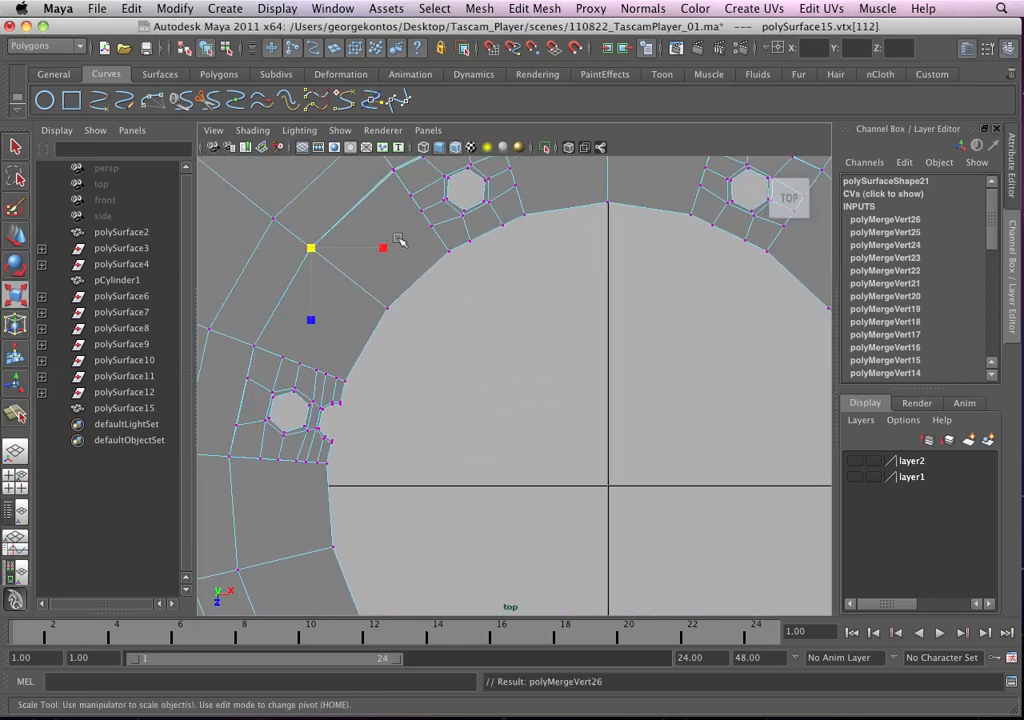
Merge the last two seam vertex pairs, at both outer corners of the upper-left screw-hole section
{"action": "middle_click_drag", "start_coordinate": [399, 240], "coordinate": [358, 366], "text": "alt"}
{"action": "left_click_drag", "start_coordinate": [341, 291], "coordinate": [360, 310]}
{"action": "key", "text": "g"}
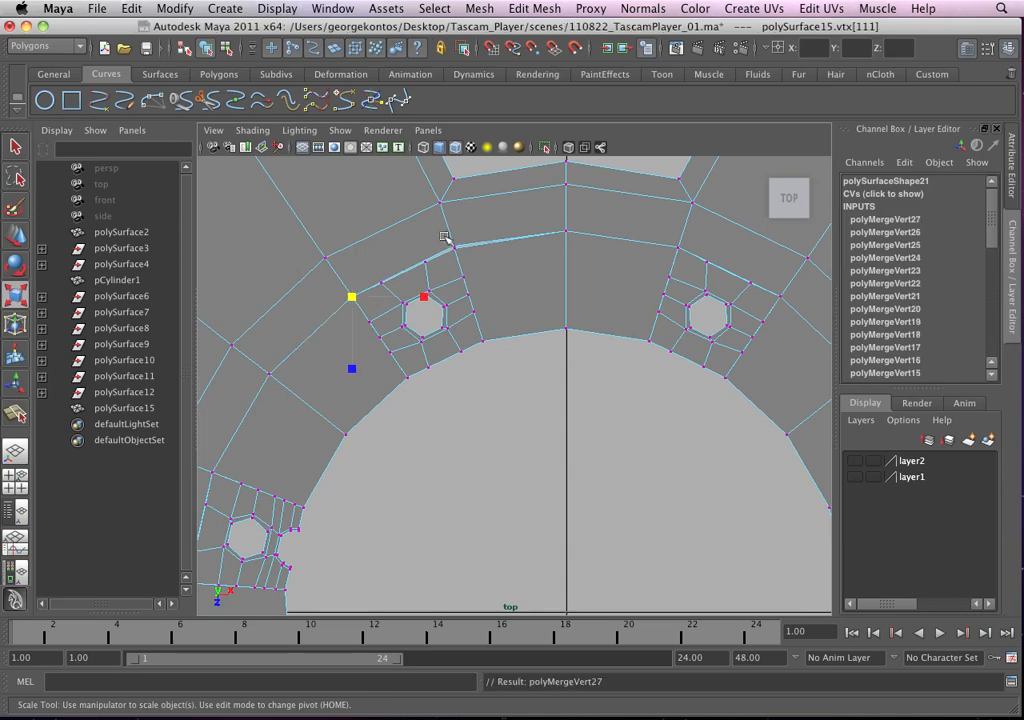
{"action": "left_click_drag", "start_coordinate": [441, 235], "coordinate": [469, 259]}
{"action": "key", "text": "g"}
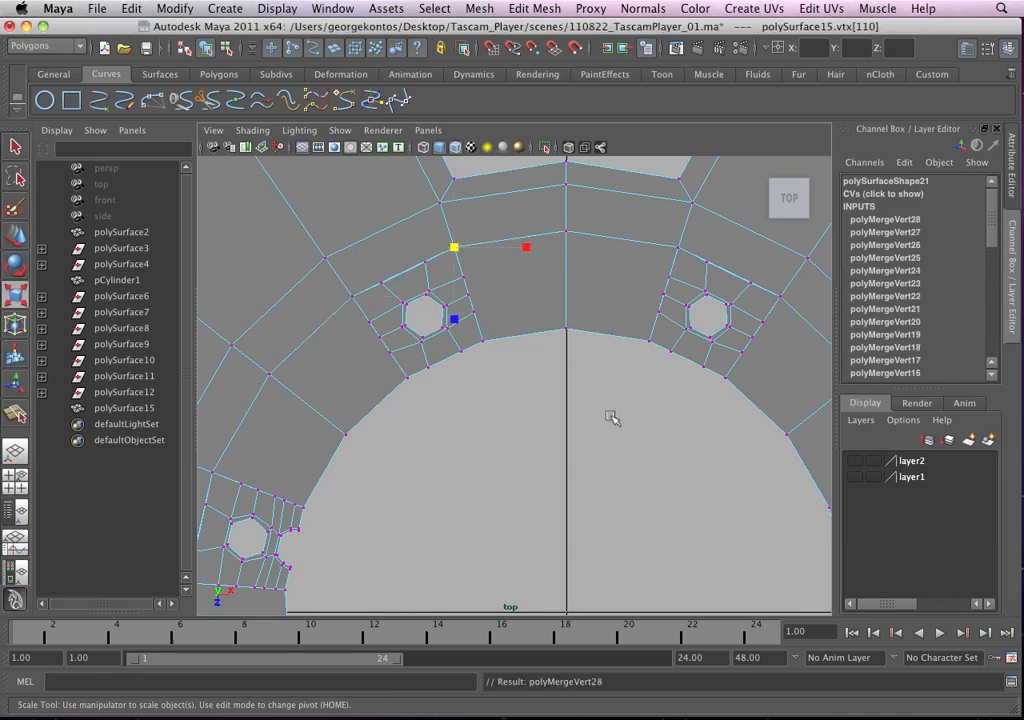
{"action": "middle_click_drag", "start_coordinate": [530, 374], "coordinate": [473, 411], "text": "alt"}
{"action": "right_click_drag", "start_coordinate": [473, 411], "coordinate": [458, 372], "text": "alt"}
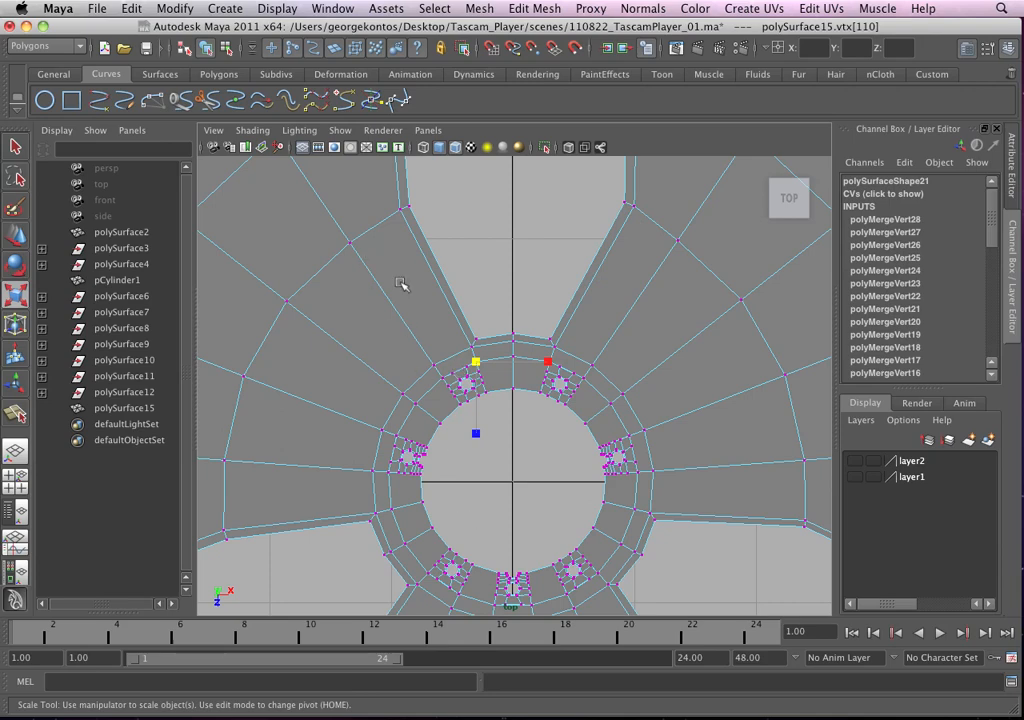
Examine the seam along the outer edge of the upper-left screw-hole section for unmatched vertices, then return to object mode
{"action": "right_click_drag", "start_coordinate": [400, 283], "coordinate": [571, 368], "text": "alt"}
{"action": "middle_click_drag", "start_coordinate": [412, 363], "coordinate": [439, 370], "text": "alt"}
{"action": "right_click_drag", "start_coordinate": [578, 343], "coordinate": [636, 368], "text": "alt"}
{"action": "middle_click_drag", "start_coordinate": [584, 389], "coordinate": [623, 394], "text": "alt"}
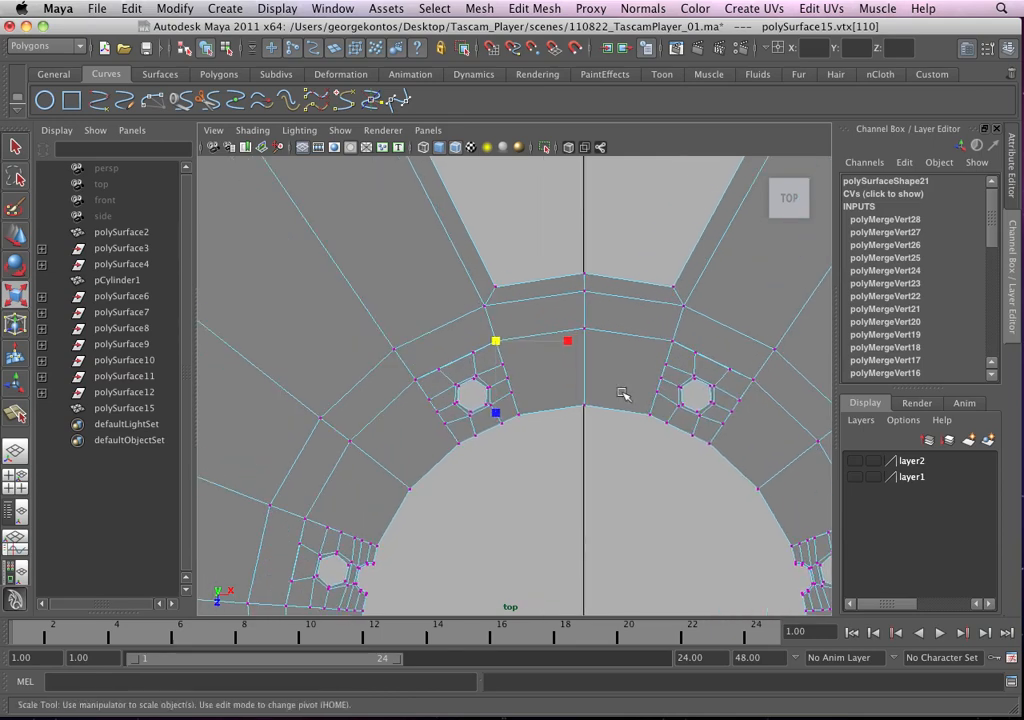
{"action": "right_click_drag", "start_coordinate": [623, 394], "coordinate": [683, 450], "text": "alt"}
{"action": "middle_click_drag", "start_coordinate": [683, 450], "coordinate": [521, 421], "text": "alt"}
{"action": "right_click_drag", "start_coordinate": [521, 421], "coordinate": [597, 487], "text": "alt"}
{"action": "middle_click_drag", "start_coordinate": [513, 490], "coordinate": [693, 546], "text": "alt"}
{"action": "middle_click_drag", "start_coordinate": [485, 480], "coordinate": [608, 430], "text": "alt"}
{"action": "right_click_drag", "start_coordinate": [514, 427], "coordinate": [636, 463], "text": "alt"}
{"action": "middle_click_drag", "start_coordinate": [574, 450], "coordinate": [570, 484], "text": "alt"}
{"action": "right_click_drag", "start_coordinate": [528, 420], "coordinate": [645, 456], "text": "alt"}
{"action": "right_click_drag", "start_coordinate": [560, 400], "coordinate": [613, 423]}
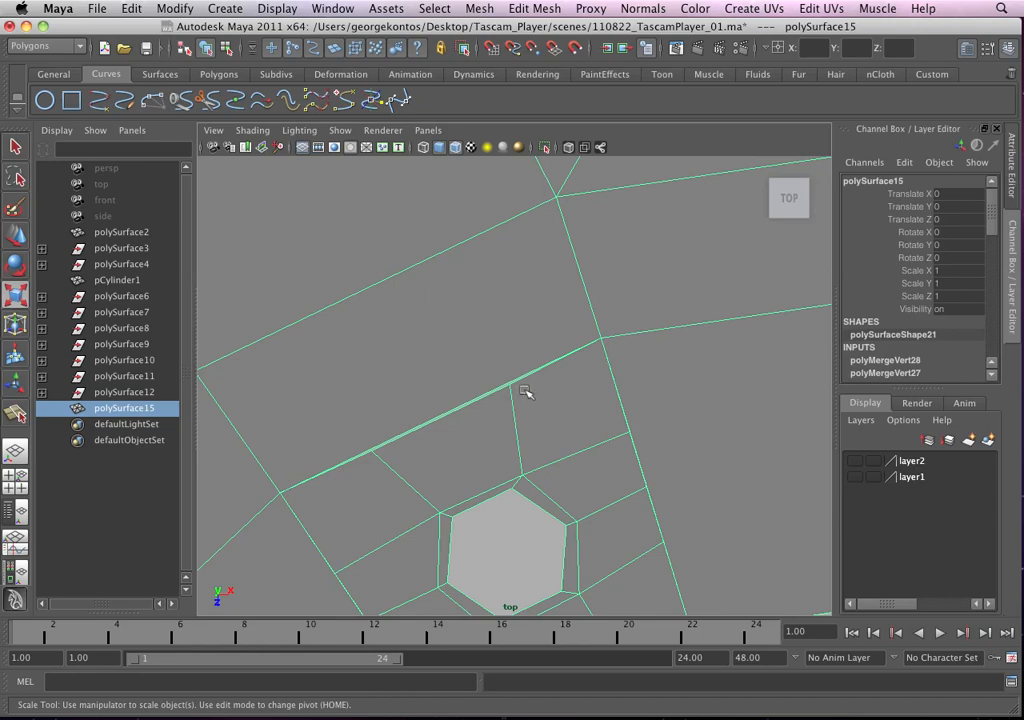
{"action": "middle_click_drag", "start_coordinate": [520, 393], "coordinate": [519, 441], "text": "alt"}
{"action": "middle_click_drag", "start_coordinate": [492, 255], "coordinate": [510, 302], "text": "alt"}
{"action": "right_click_drag", "start_coordinate": [510, 302], "coordinate": [464, 307], "text": "alt"}
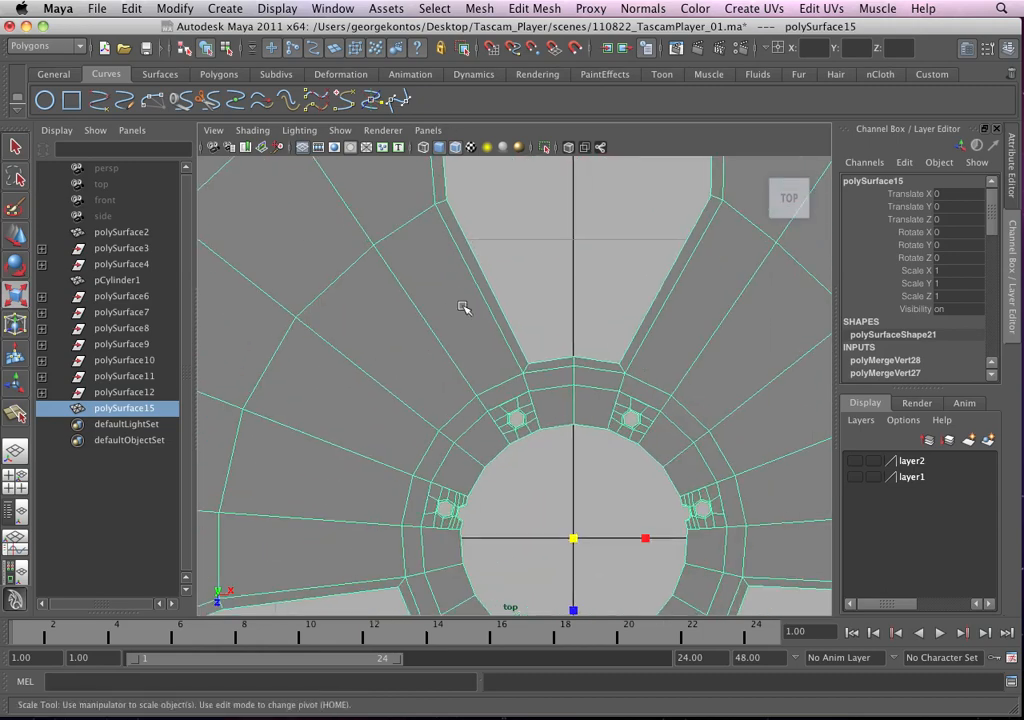
{"action": "middle_click_drag", "start_coordinate": [465, 330], "coordinate": [479, 405], "text": "alt"}
{"action": "right_click_drag", "start_coordinate": [503, 416], "coordinate": [526, 427], "text": "alt"}
{"action": "middle_click_drag", "start_coordinate": [526, 427], "coordinate": [528, 487], "text": "alt"}
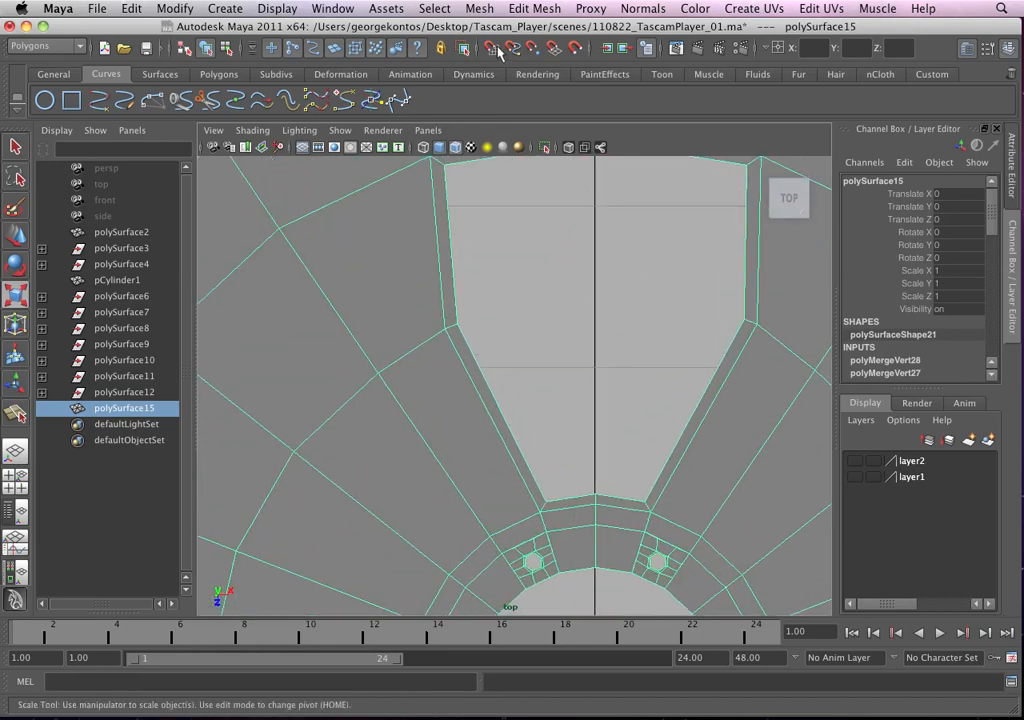
Insert two edge loops across the reel, aligned with the two intermediate outer-edge vertices of the upper-left screw-hole section
{"action": "left_click", "coordinate": [533, 8]}
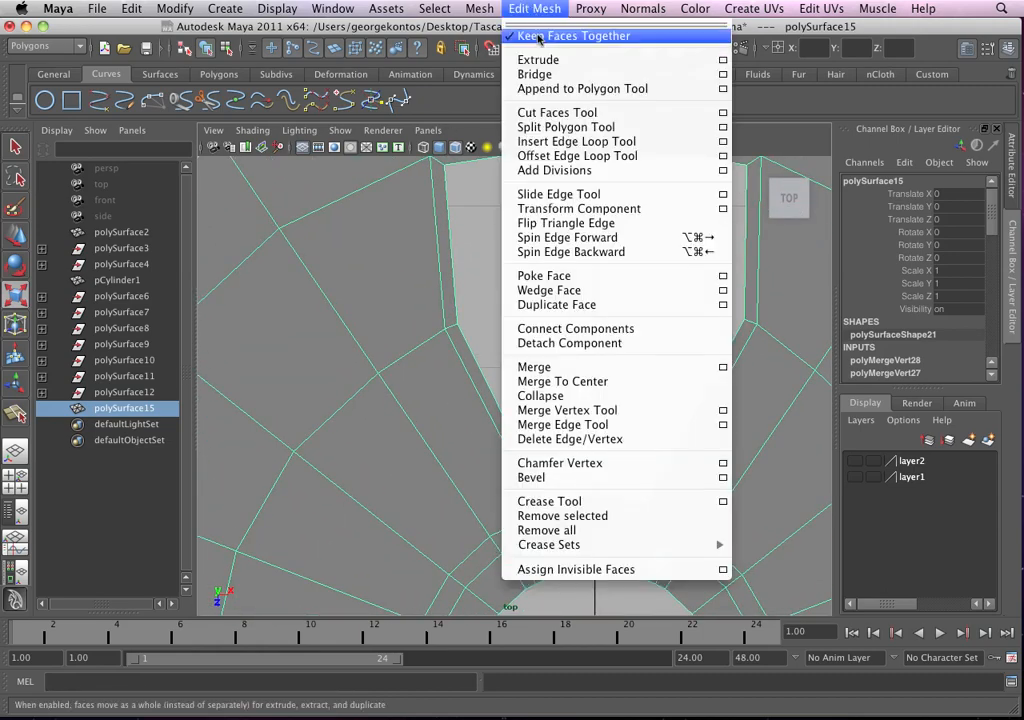
{"action": "left_click", "coordinate": [554, 142]}
{"action": "middle_click_drag", "start_coordinate": [462, 455], "coordinate": [523, 366], "text": "alt"}
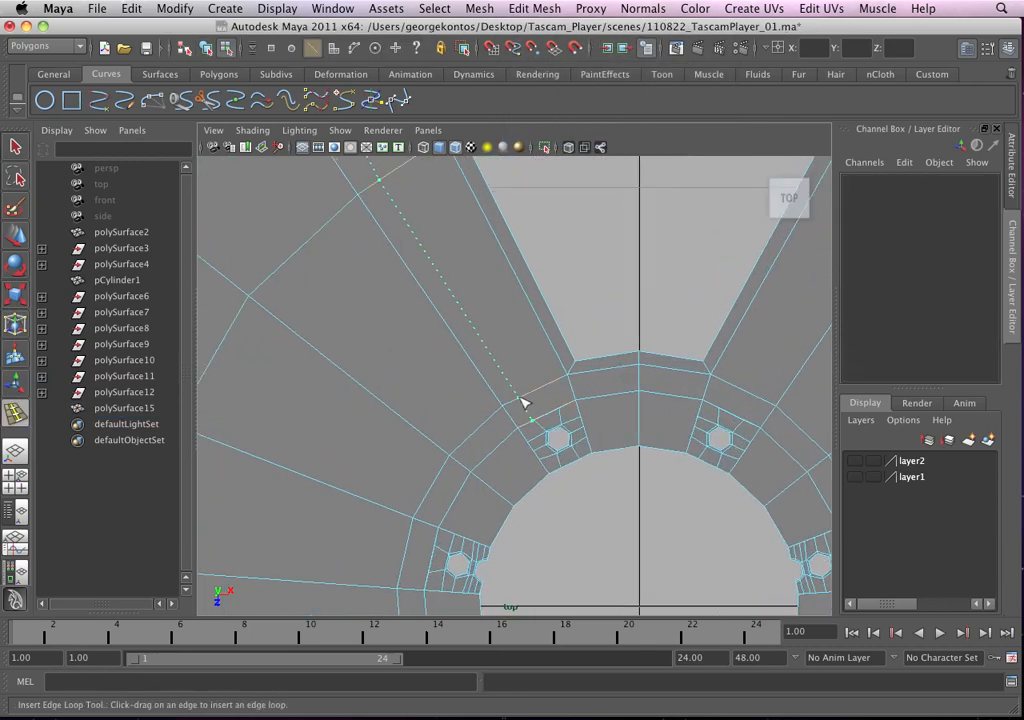
{"action": "left_click", "coordinate": [526, 401]}
{"action": "right_click_drag", "start_coordinate": [514, 389], "coordinate": [632, 449], "text": "alt"}
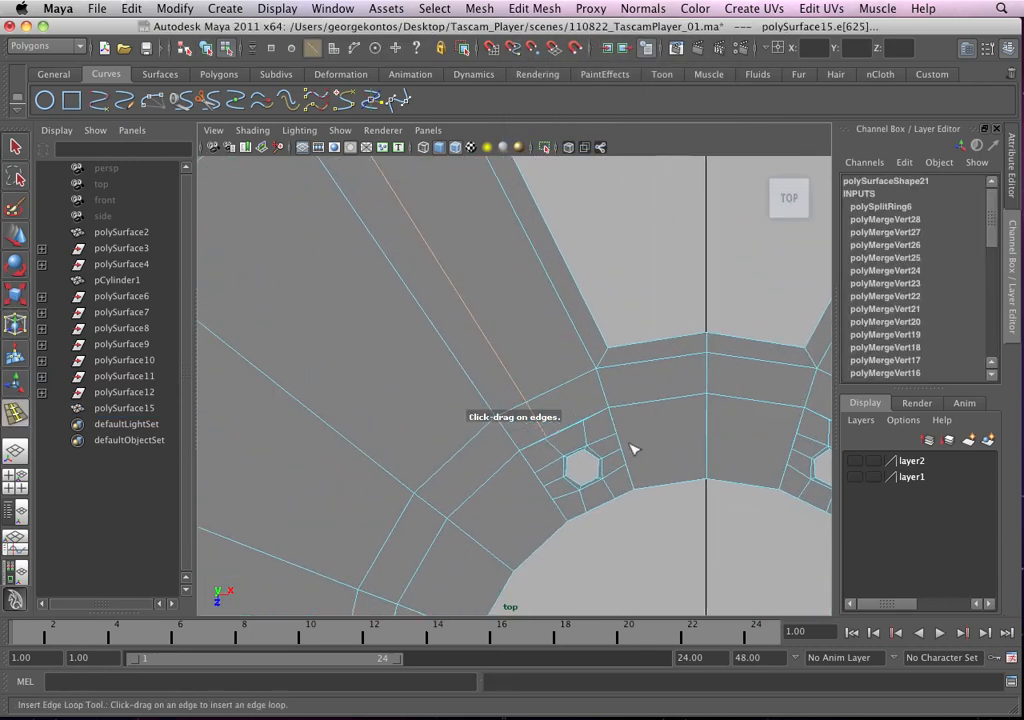
{"action": "left_click", "coordinate": [571, 382]}
{"action": "right_click_drag", "start_coordinate": [557, 384], "coordinate": [581, 433], "text": "alt"}
{"action": "middle_click_drag", "start_coordinate": [581, 433], "coordinate": [599, 556], "text": "alt"}
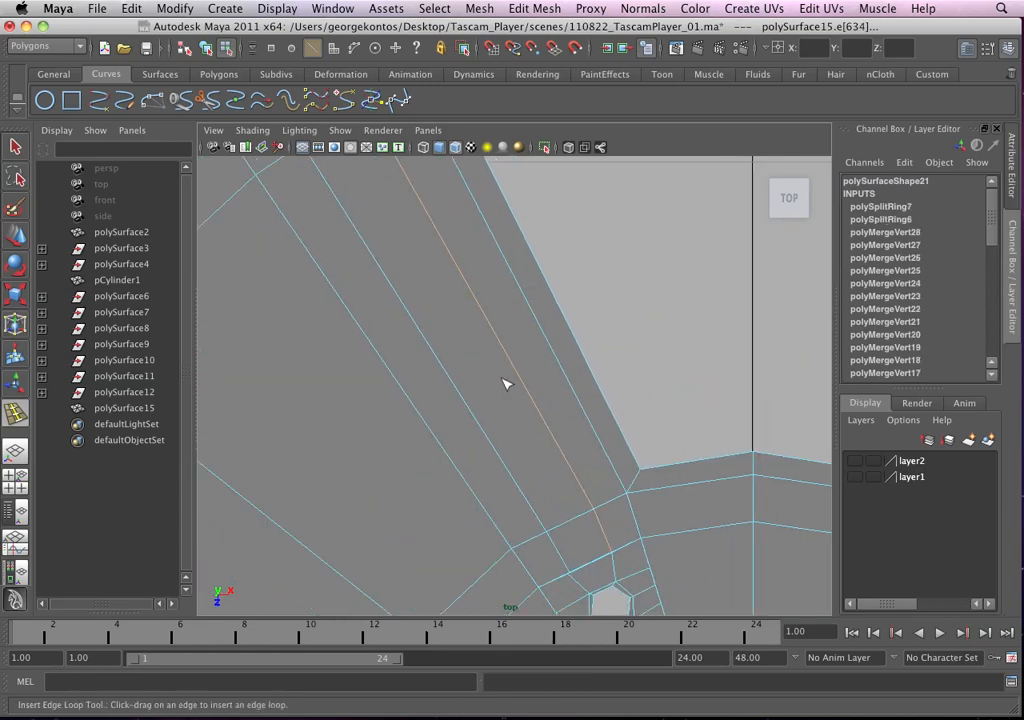
{"action": "right_click_drag", "start_coordinate": [505, 383], "coordinate": [471, 366], "text": "alt"}
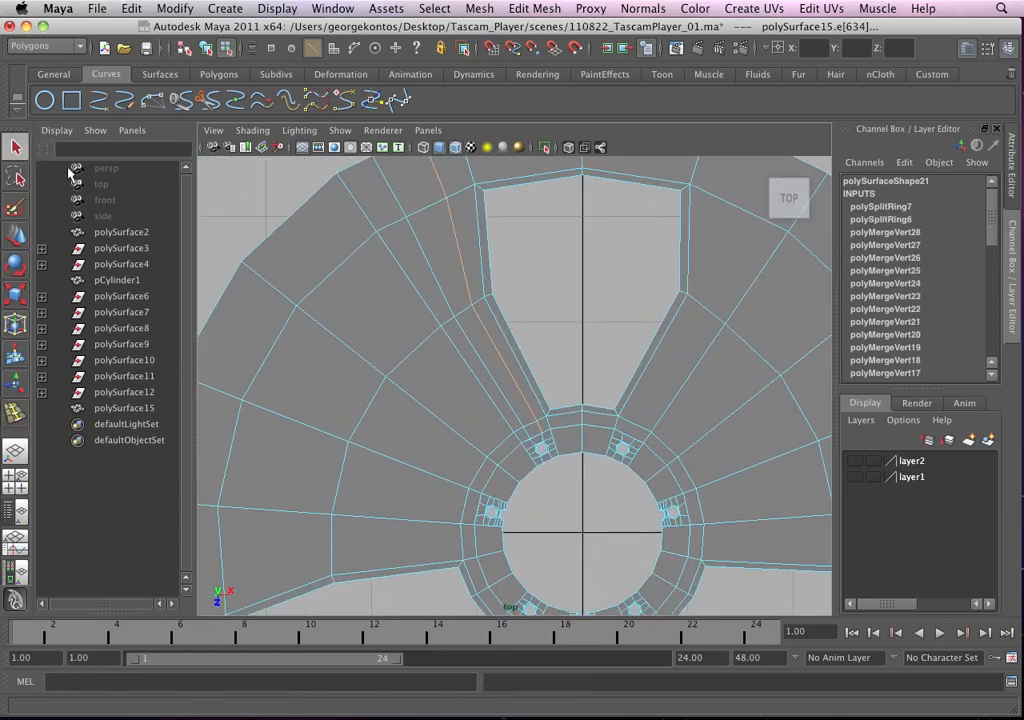
Merge the ends of both inserted edge loops with the intermediate outer-edge vertices of the upper-left screw-hole section
{"action": "right_click_drag", "start_coordinate": [530, 423], "coordinate": [629, 485], "text": "alt"}
{"action": "middle_click_drag", "start_coordinate": [559, 446], "coordinate": [465, 318], "text": "alt"}
{"action": "right_click_drag", "start_coordinate": [500, 405], "coordinate": [680, 490], "text": "alt"}
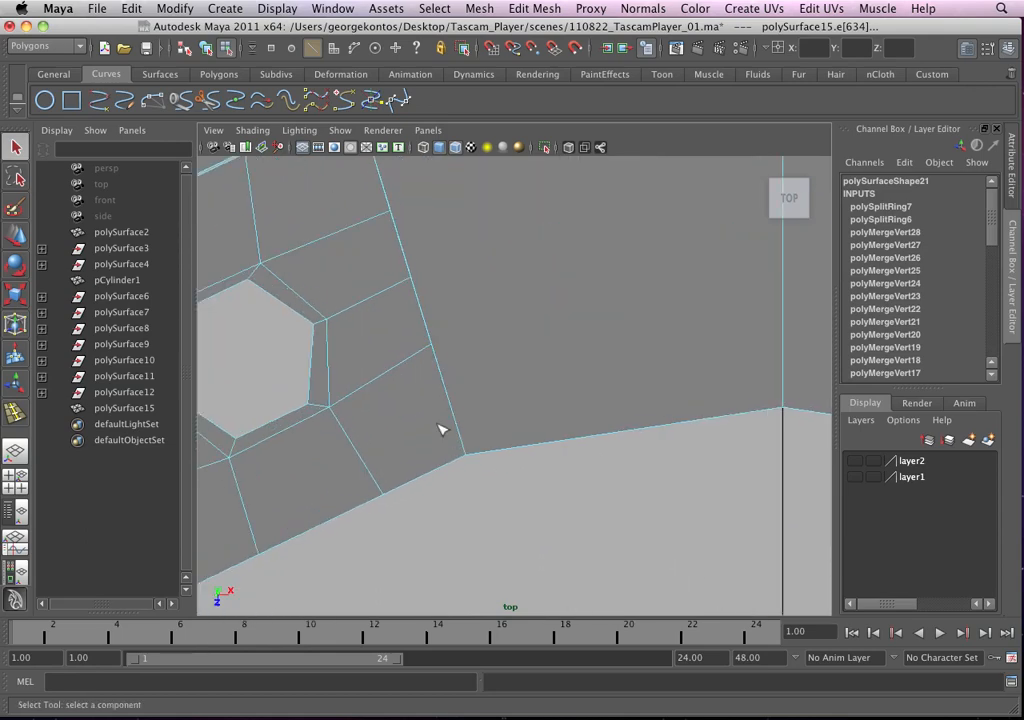
{"action": "middle_click_drag", "start_coordinate": [440, 430], "coordinate": [646, 508], "text": "alt"}
{"action": "right_click_drag", "start_coordinate": [446, 345], "coordinate": [377, 338]}
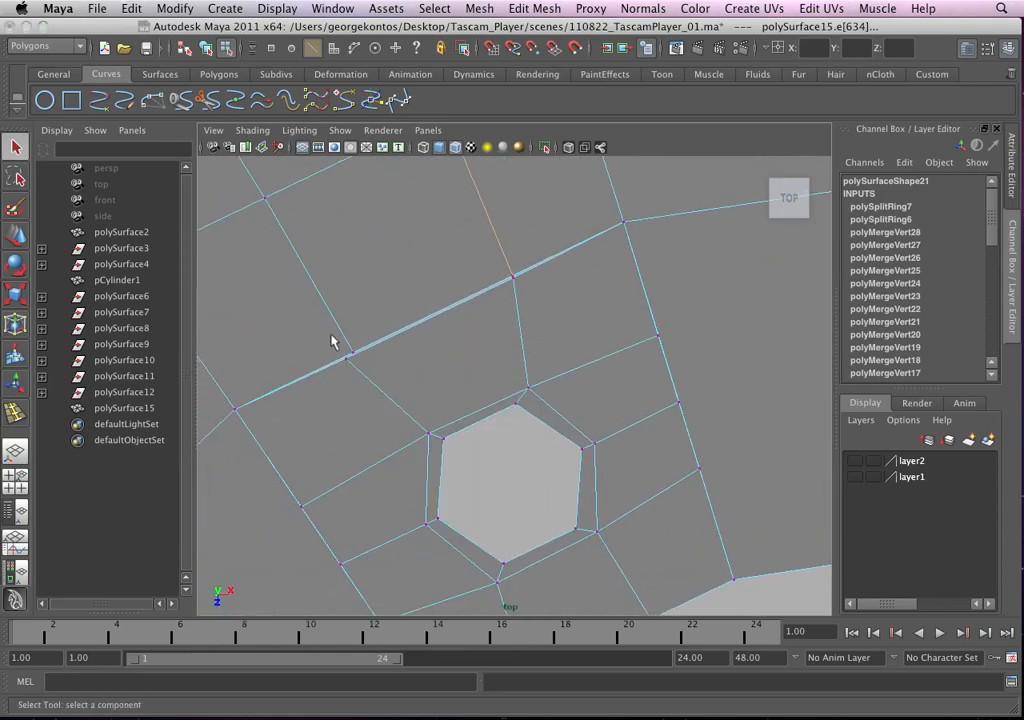
{"action": "left_click", "coordinate": [349, 352]}
{"action": "left_click", "coordinate": [534, 8]}
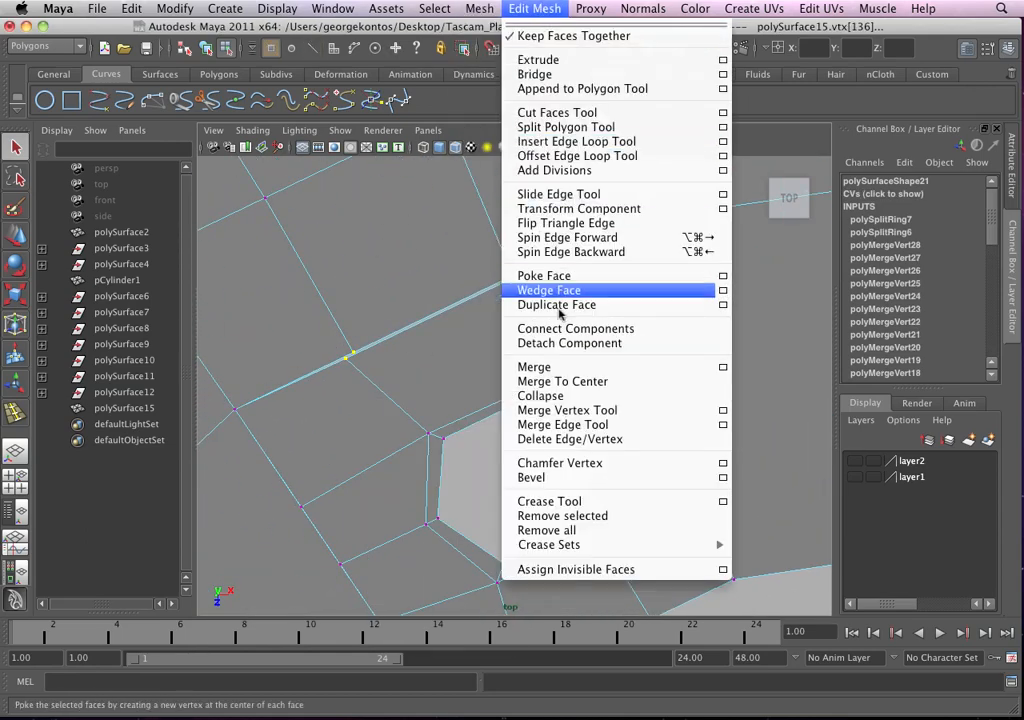
{"action": "left_click", "coordinate": [563, 366]}
{"action": "left_click_drag", "start_coordinate": [487, 255], "coordinate": [553, 300]}
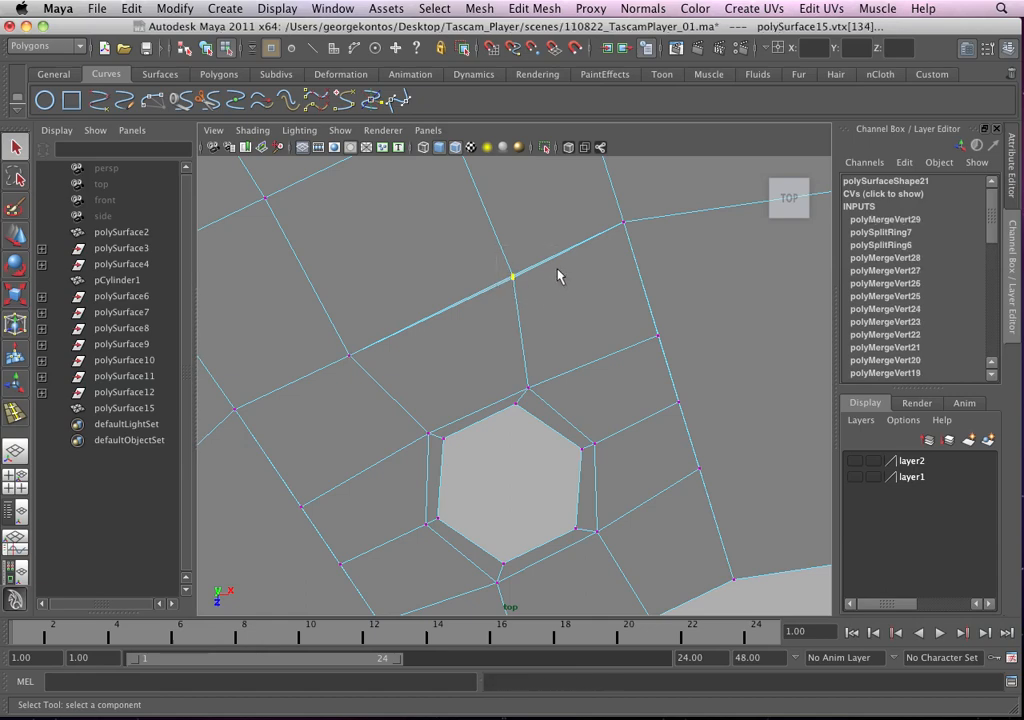
{"action": "key", "text": "g"}
{"action": "right_click_drag", "start_coordinate": [582, 260], "coordinate": [484, 258], "text": "alt"}
{"action": "middle_click_drag", "start_coordinate": [491, 318], "coordinate": [543, 450], "text": "alt"}
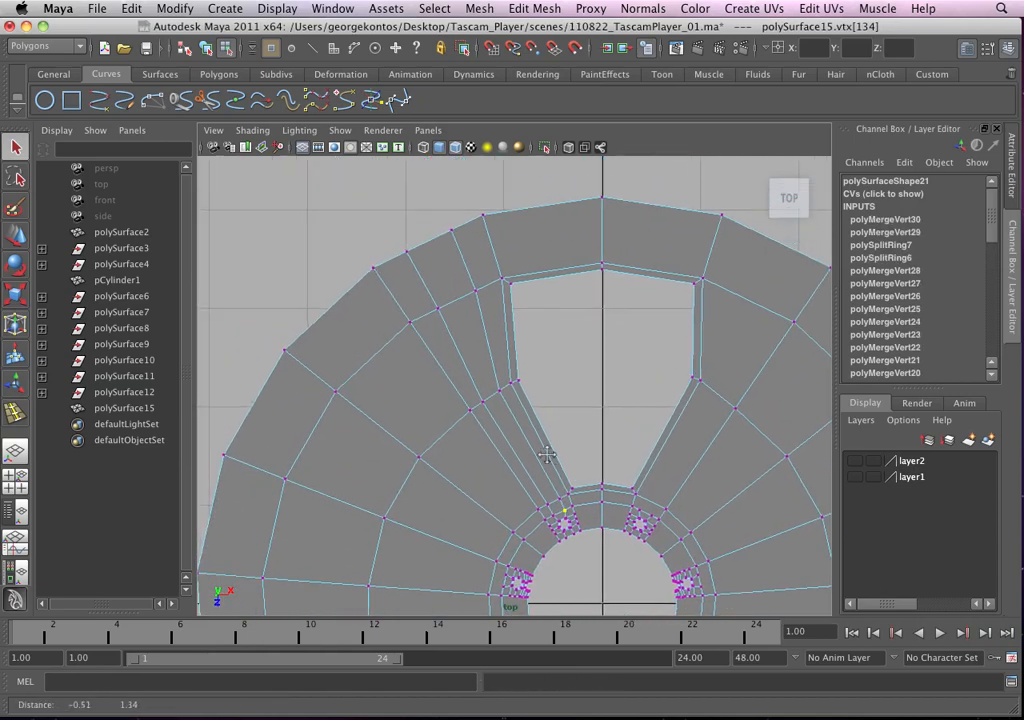
Preview the reel smoothed and examine its outer rim where the two inserted edge loops end
{"action": "right_click_drag", "start_coordinate": [480, 330], "coordinate": [549, 299]}
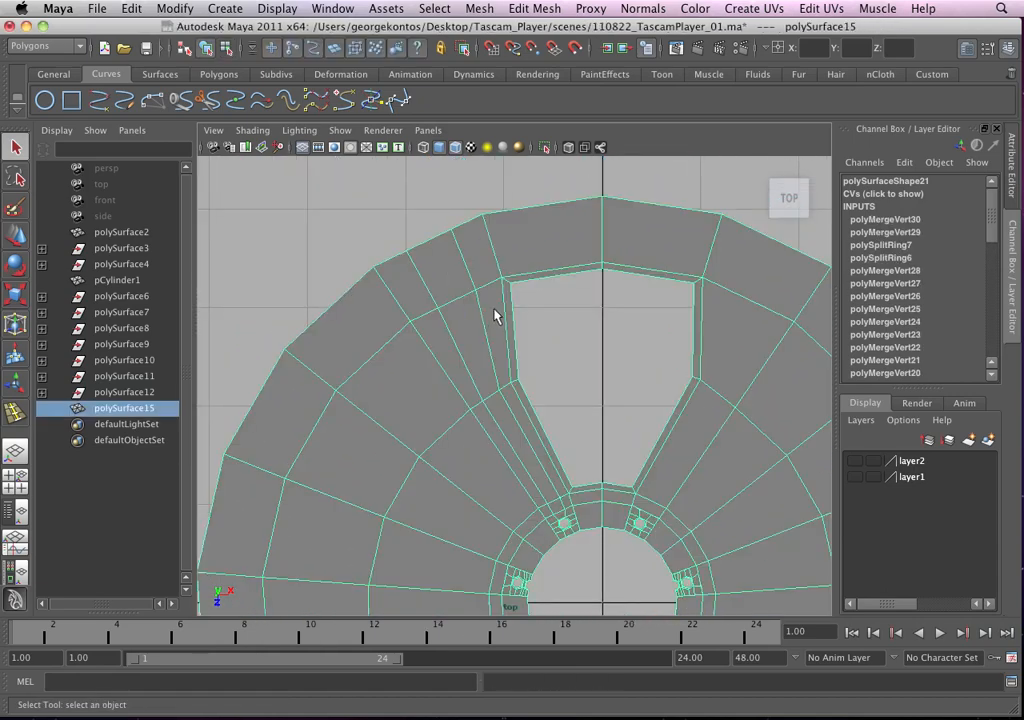
{"action": "key", "text": "3"}
{"action": "left_click", "coordinate": [552, 329]}
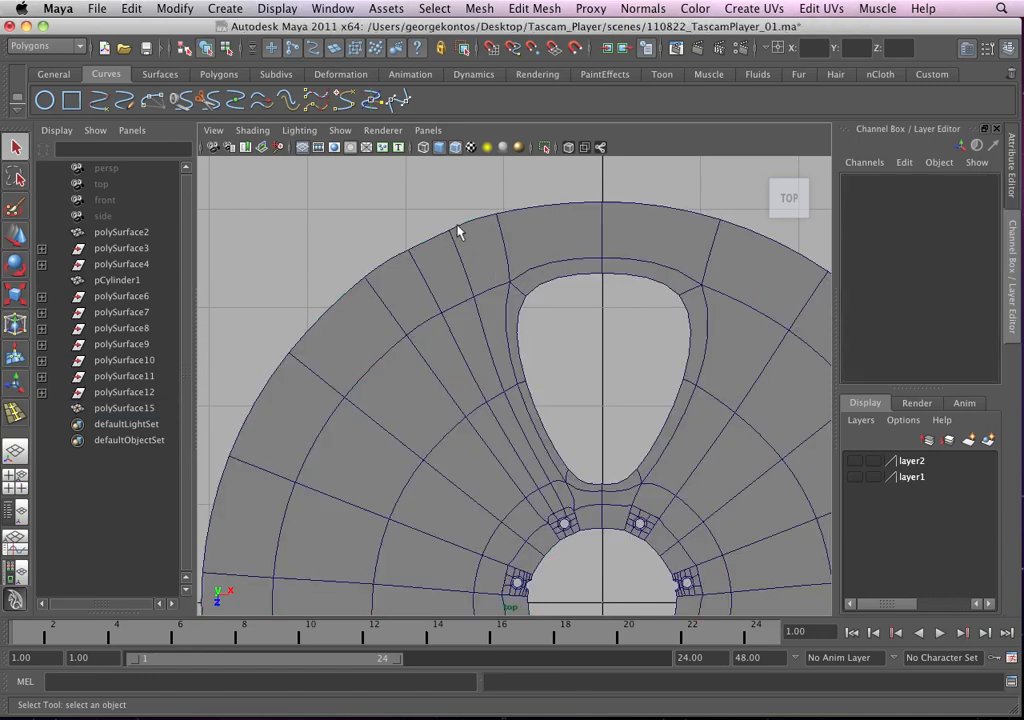
{"action": "right_click_drag", "start_coordinate": [446, 285], "coordinate": [636, 394], "text": "alt"}
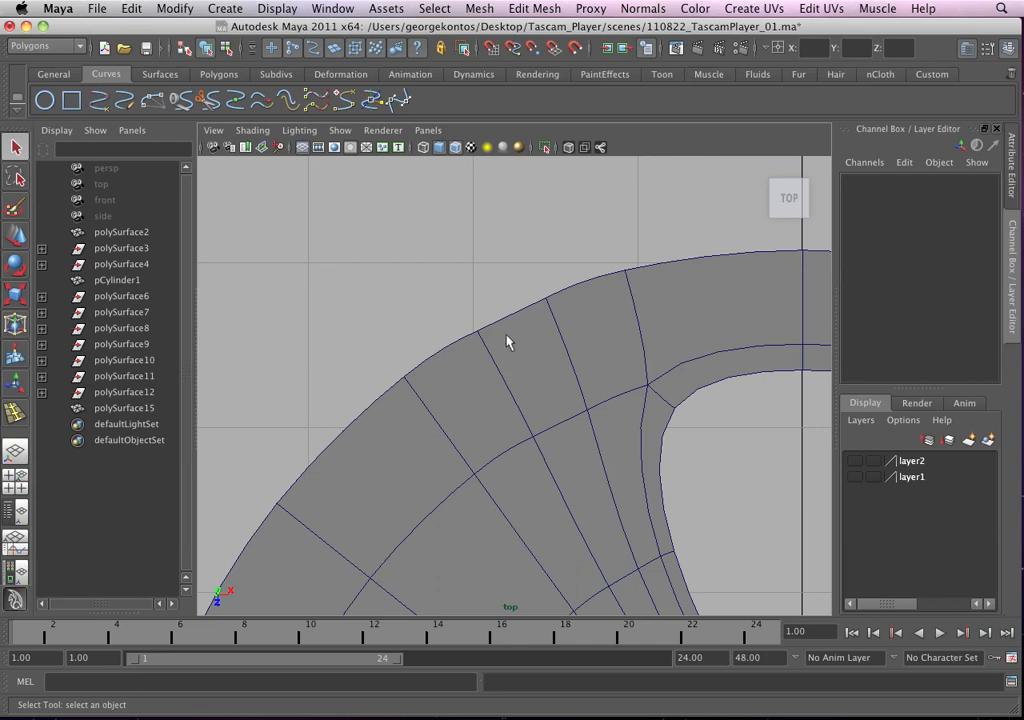
Undo the smooth preview, the two vertex merges and both edge loops inserted across the reel
{"action": "key", "text": "z"}
{"action": "key", "text": "z"}
{"action": "key", "text": "z"}
{"action": "key", "text": "z"}
{"action": "key", "text": "z"}
{"action": "key", "text": "z"}
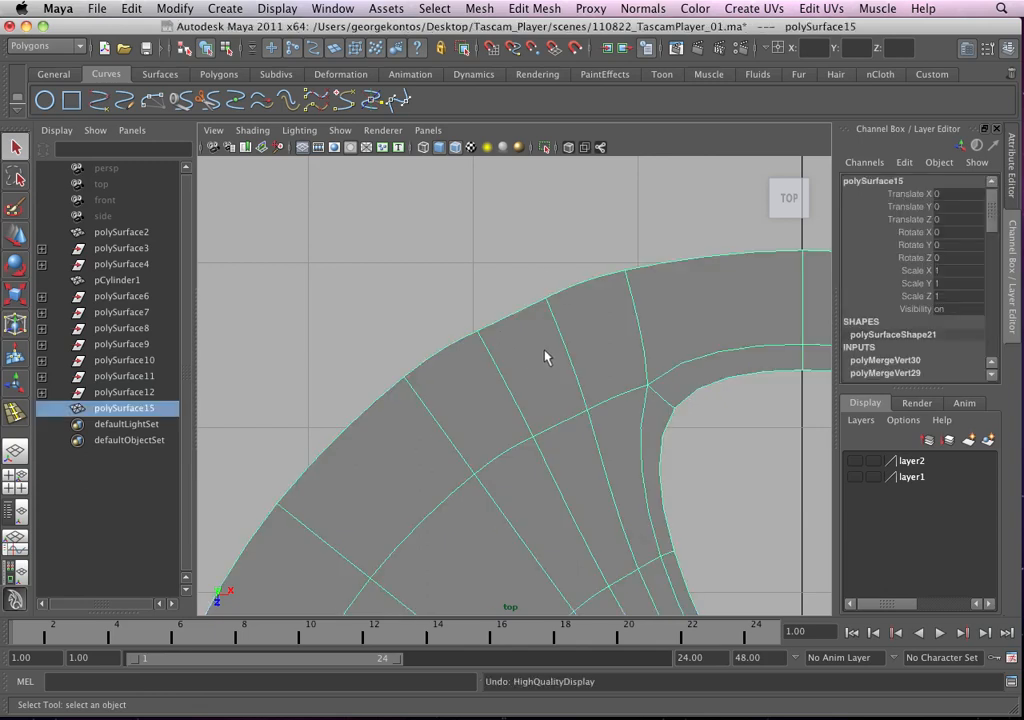
{"action": "key", "text": "z"}
{"action": "key", "text": "z"}
{"action": "key", "text": "z"}
{"action": "key", "text": "z"}
{"action": "key", "text": "z"}
{"action": "key", "text": "z"}
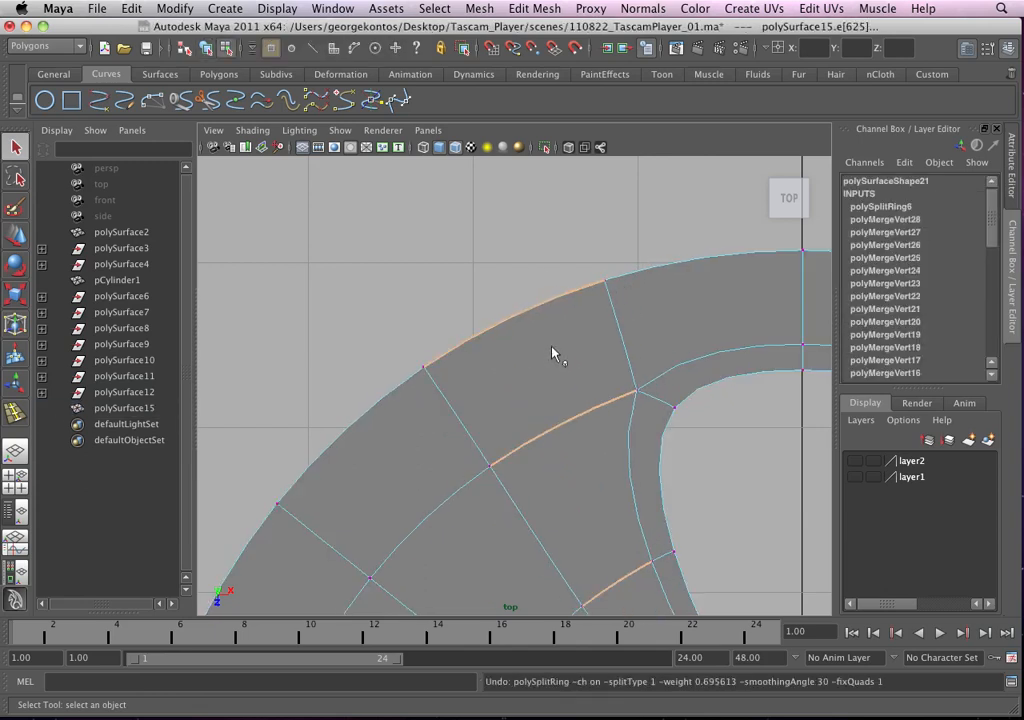
{"action": "key", "text": "z"}
{"action": "key", "text": "z"}
{"action": "key", "text": "z"}
{"action": "key", "text": "z"}
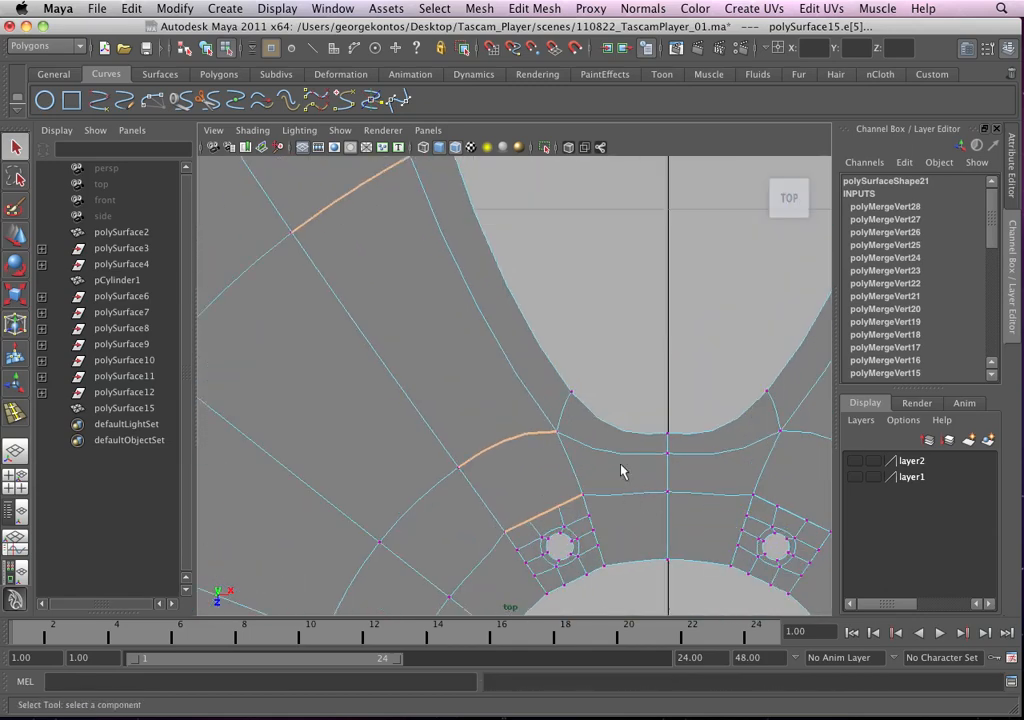
{"action": "key", "text": "z"}
{"action": "key", "text": "z"}
{"action": "key", "text": "z"}
{"action": "key", "text": "z"}
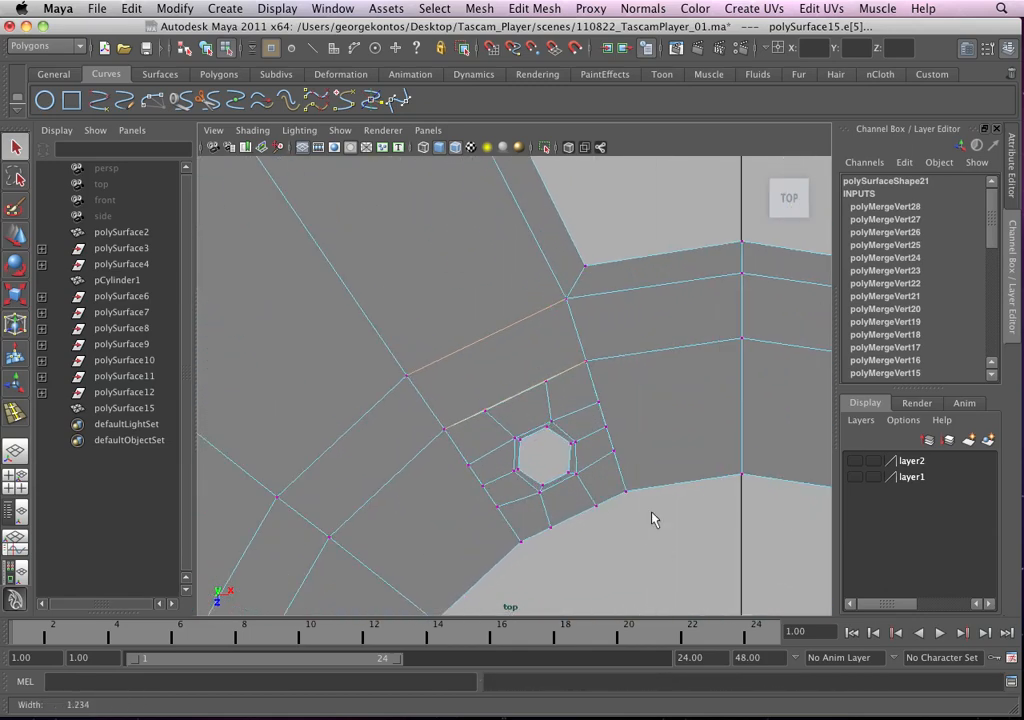
{"action": "key", "text": "z"}
Split the face outside the upper-left screw-hole section from above its right intermediate seam vertex to the adjacent radial edge
{"action": "right_click_drag", "start_coordinate": [521, 400], "coordinate": [556, 392]}
{"action": "left_click", "coordinate": [552, 398]}
{"action": "middle_click_drag", "start_coordinate": [549, 428], "coordinate": [545, 478], "text": "alt"}
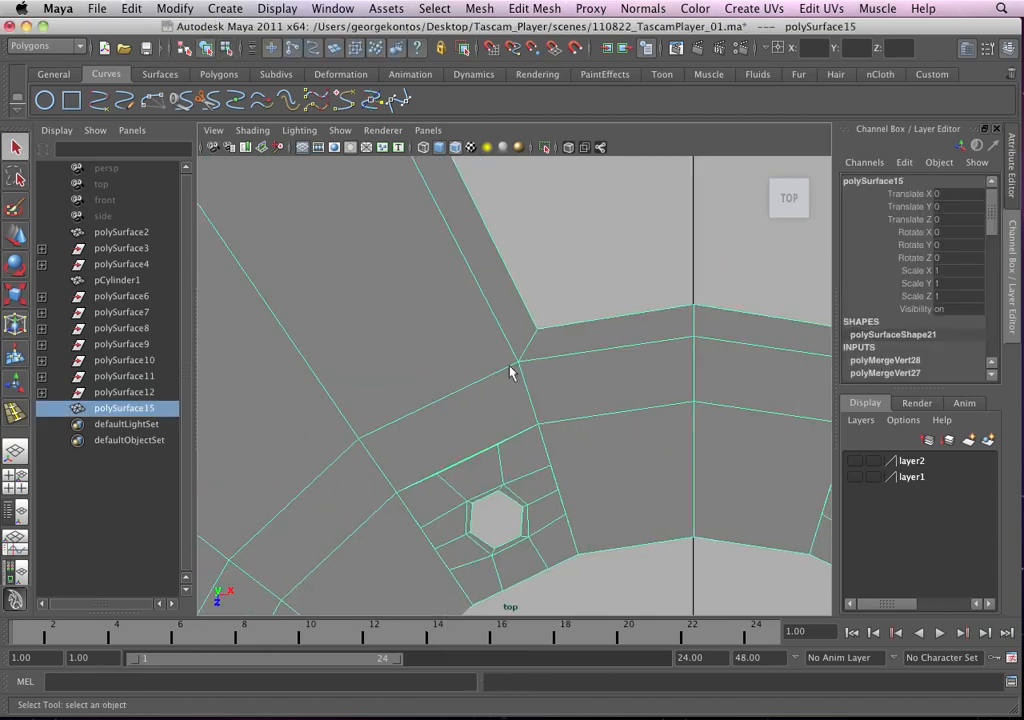
{"action": "right_click_drag", "start_coordinate": [510, 366], "coordinate": [592, 401], "text": "alt"}
{"action": "middle_click_drag", "start_coordinate": [592, 401], "coordinate": [584, 370], "text": "alt"}
{"action": "right_click_drag", "start_coordinate": [584, 370], "coordinate": [635, 376], "text": "alt"}
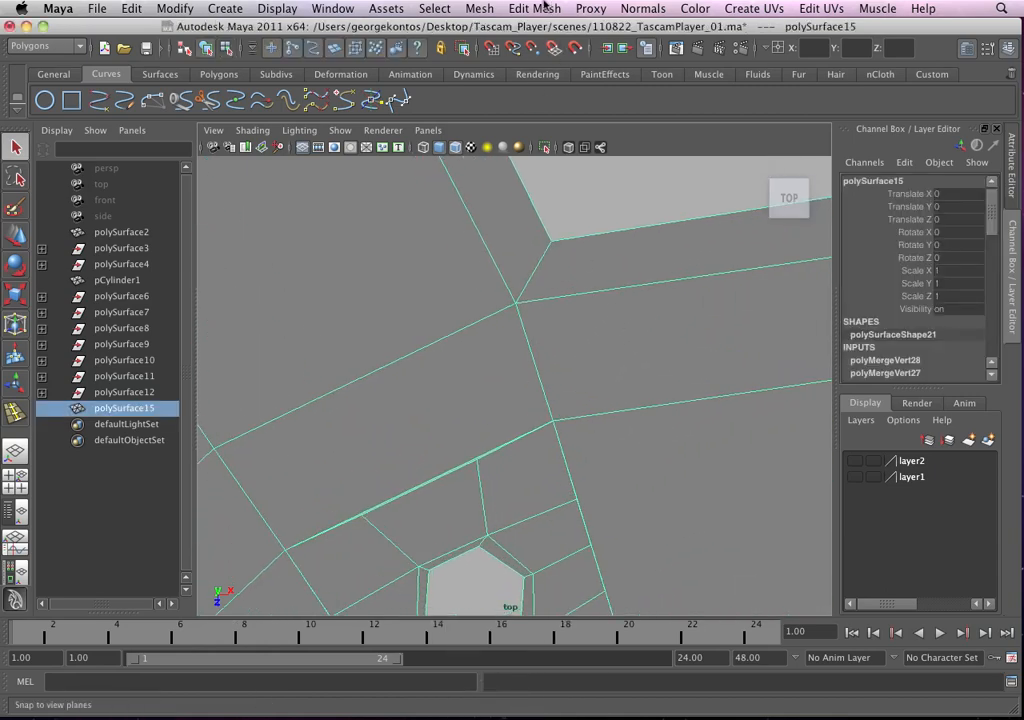
{"action": "left_click", "coordinate": [540, 8]}
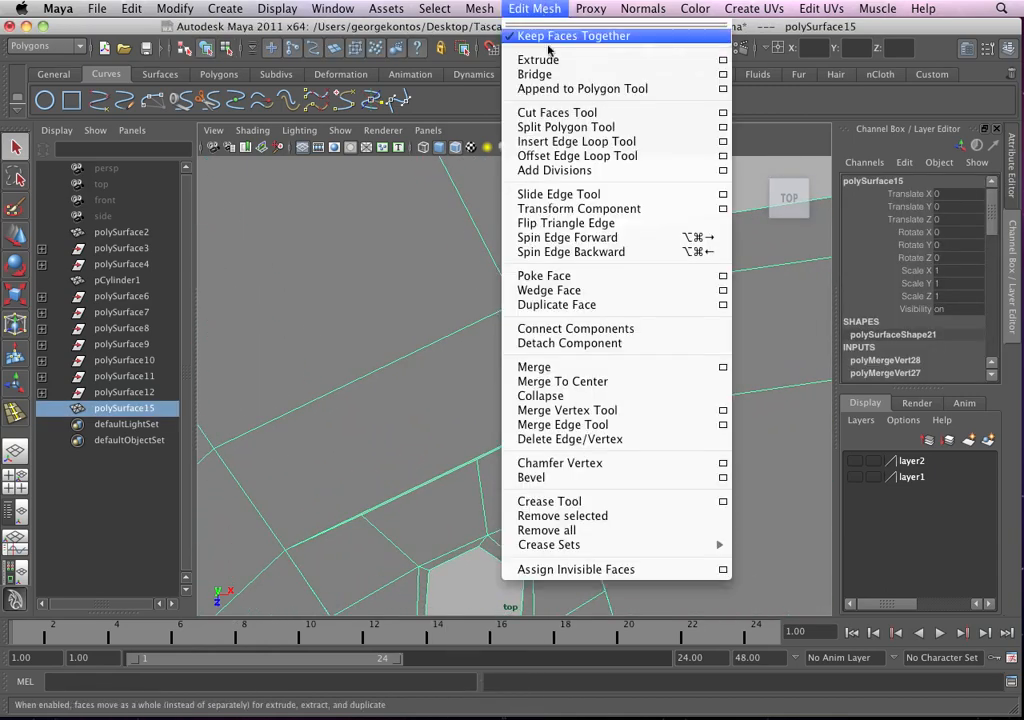
{"action": "left_click", "coordinate": [568, 130]}
{"action": "right_click_drag", "start_coordinate": [539, 373], "coordinate": [630, 443], "text": "alt"}
{"action": "middle_click_drag", "start_coordinate": [544, 446], "coordinate": [549, 341], "text": "alt"}
{"action": "right_click_drag", "start_coordinate": [530, 358], "coordinate": [592, 393], "text": "alt"}
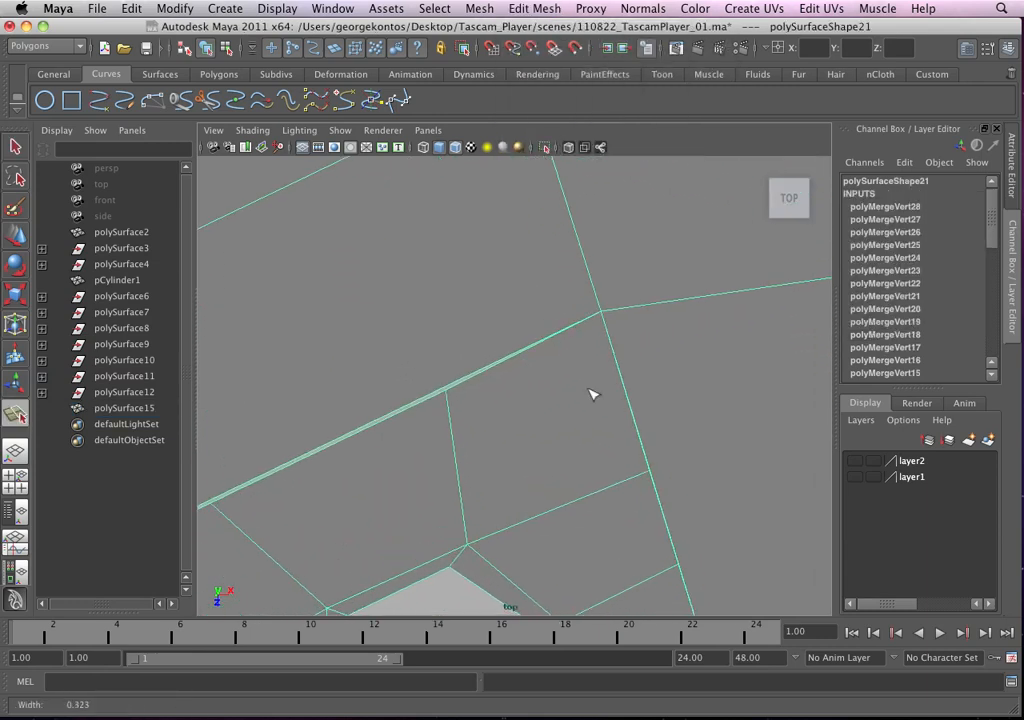
{"action": "left_click", "coordinate": [448, 389]}
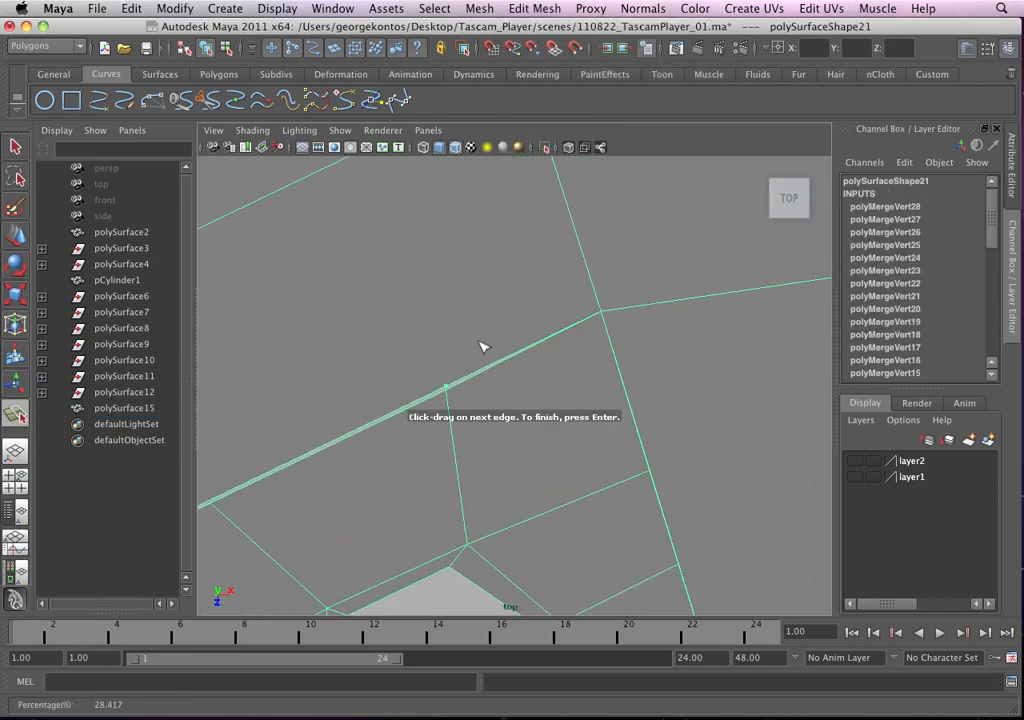
{"action": "left_click", "coordinate": [561, 185]}
{"action": "middle_click_drag", "start_coordinate": [533, 309], "coordinate": [518, 381], "text": "alt"}
{"action": "right_click_drag", "start_coordinate": [518, 381], "coordinate": [529, 330], "text": "alt"}
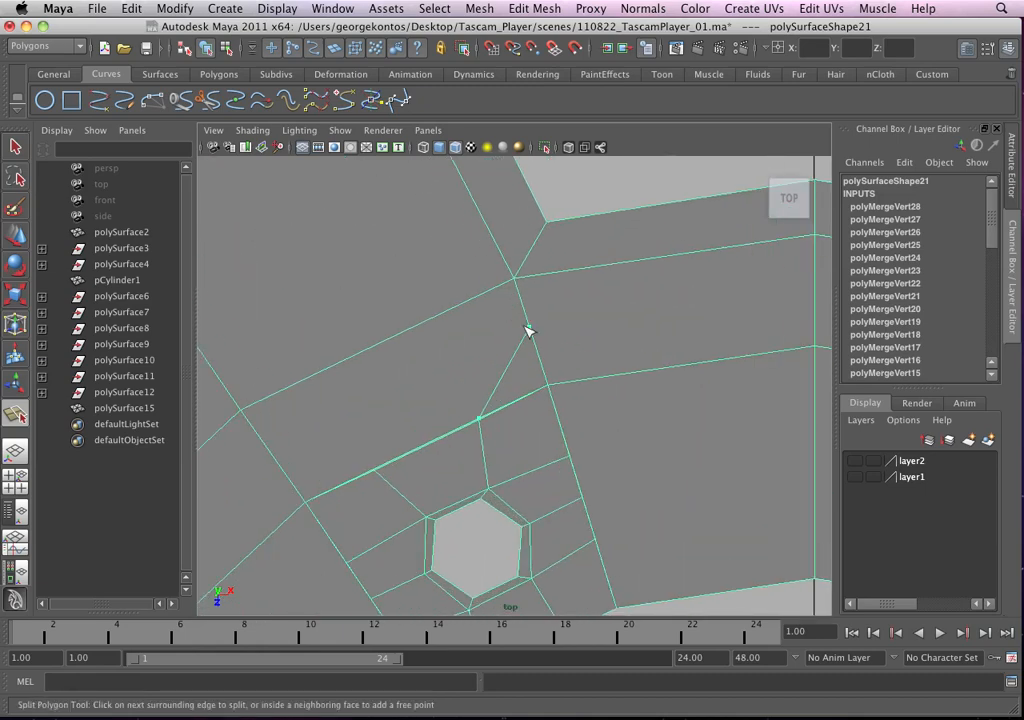
{"action": "key", "text": "q"}
Merge the seam end of the new split edge with the neighbouring vertex of the upper-left screw-hole section
{"action": "right_click_drag", "start_coordinate": [472, 378], "coordinate": [425, 400], "text": "alt"}
{"action": "left_click_drag", "start_coordinate": [425, 405], "coordinate": [480, 460]}
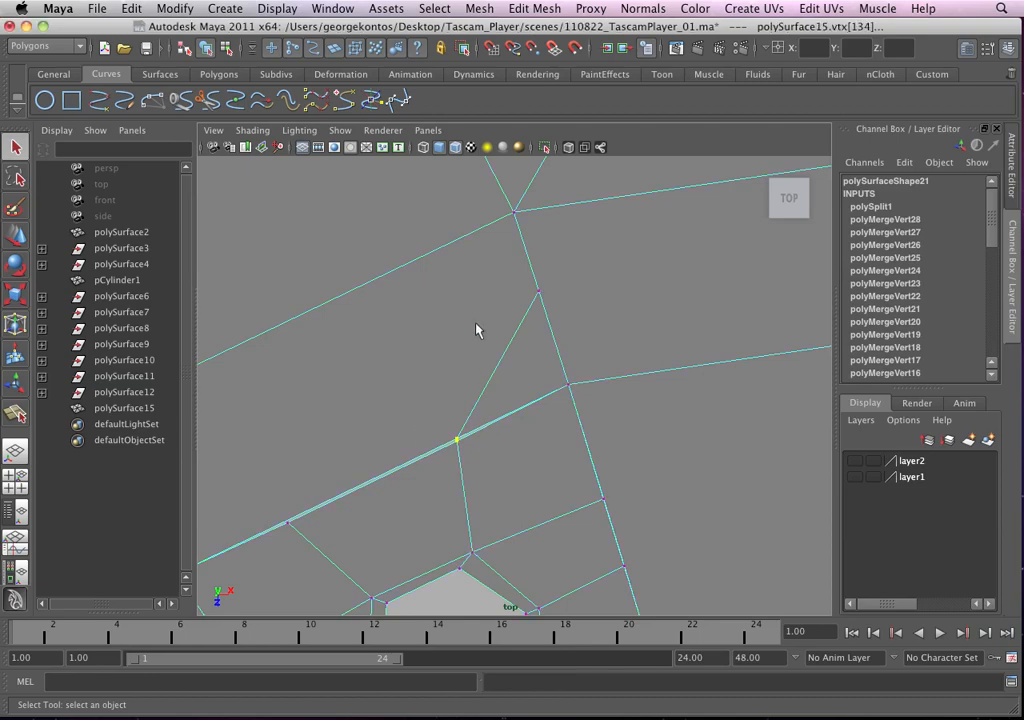
{"action": "left_click", "coordinate": [479, 8]}
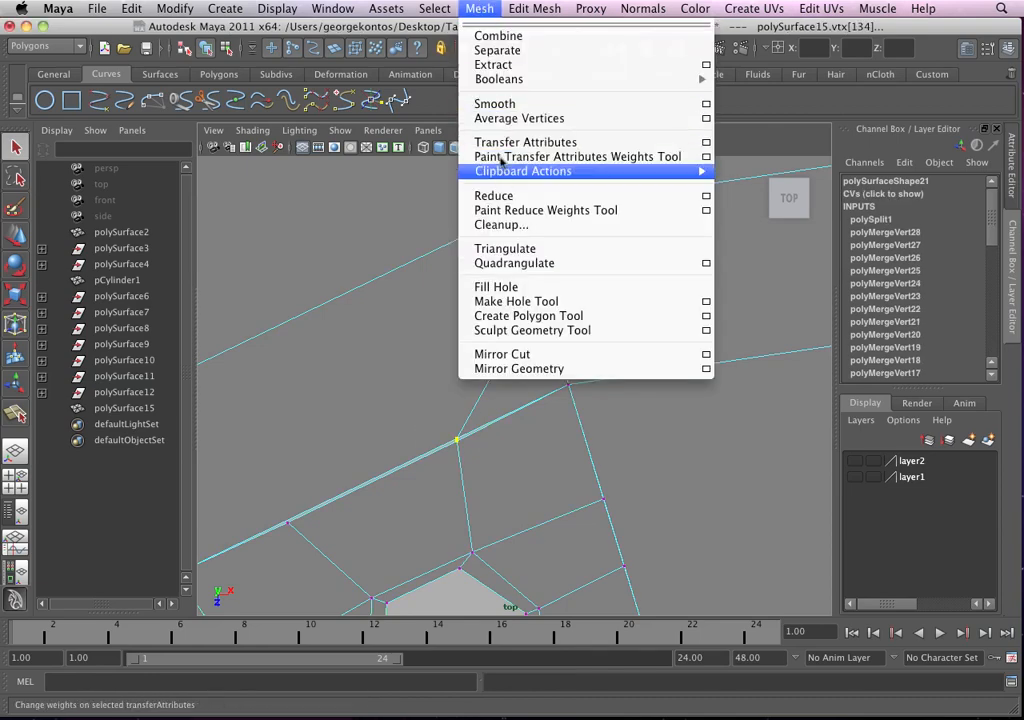
{"action": "mouse_move", "coordinate": [526, 9]}
{"action": "left_click", "coordinate": [548, 368]}
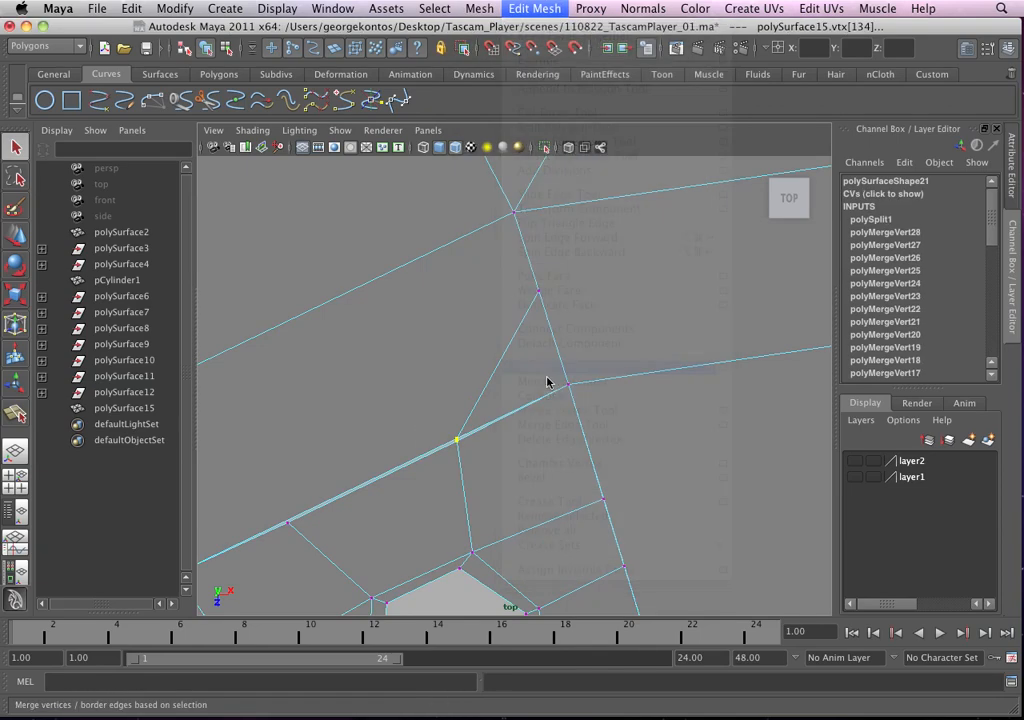
{"action": "scroll", "coordinate": [521, 427], "scroll_direction": "down", "scroll_amount": 5}
{"action": "scroll", "coordinate": [531, 430], "scroll_direction": "up", "scroll_amount": 5}
{"action": "scroll", "coordinate": [520, 425], "scroll_direction": "down", "scroll_amount": 4}
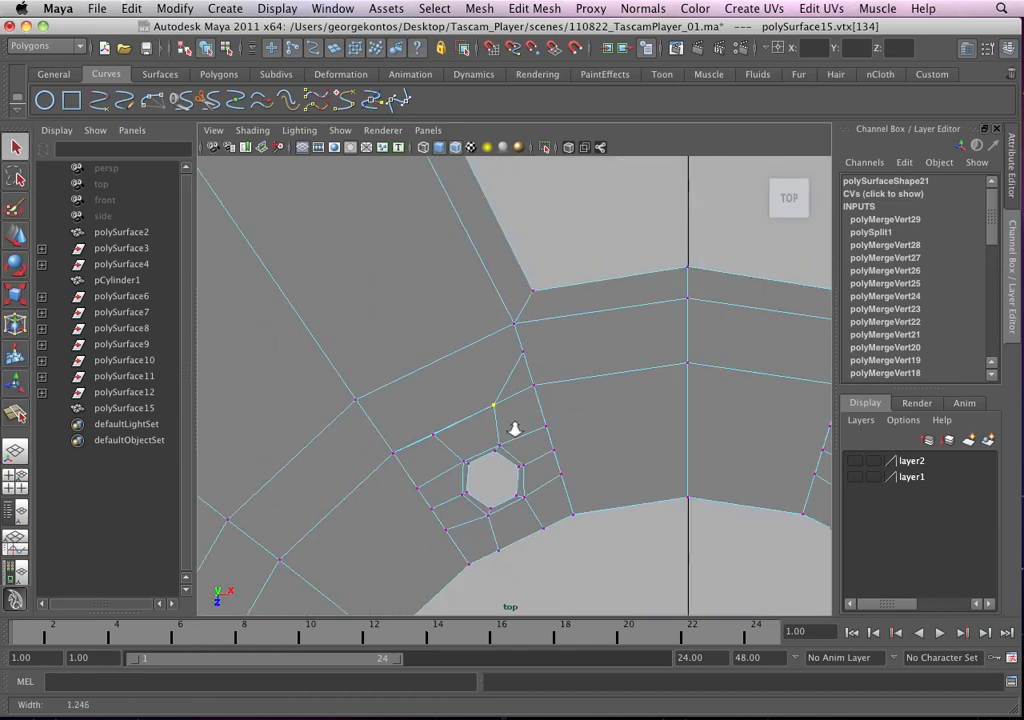
{"action": "scroll", "coordinate": [555, 410], "scroll_direction": "up", "scroll_amount": 1}
{"action": "right_click_drag", "start_coordinate": [561, 413], "coordinate": [556, 412], "text": "alt"}
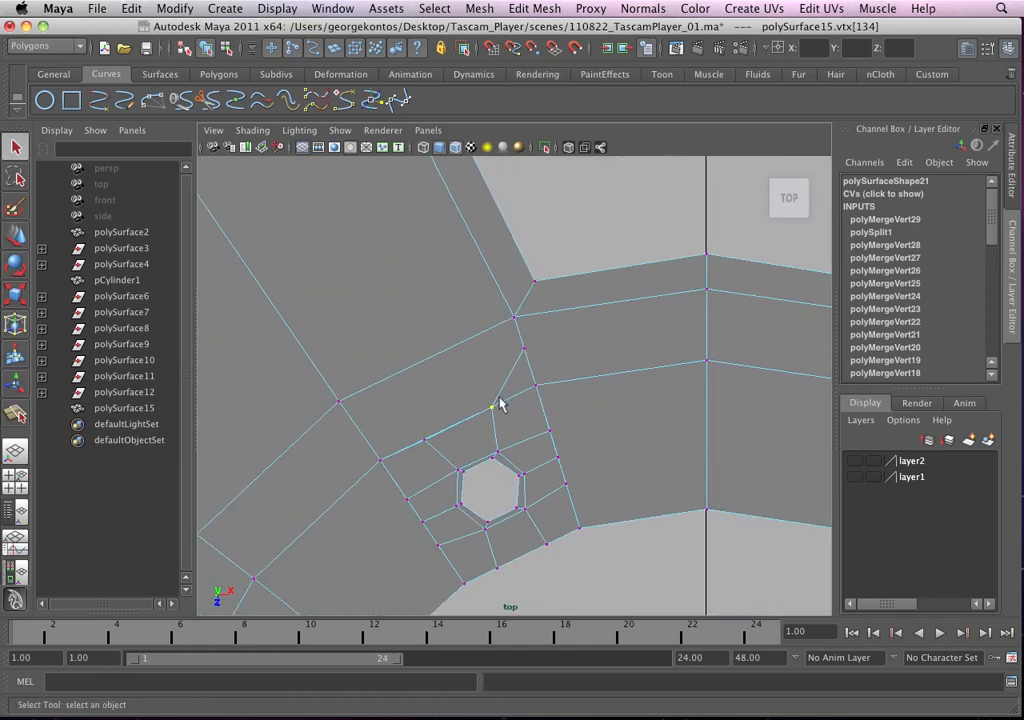
Split the face outside the upper-left screw-hole section from beside its left intermediate seam vertex to the left radial edge
{"action": "middle_click_drag", "start_coordinate": [515, 398], "coordinate": [455, 416], "text": "alt"}
{"action": "right_click_drag", "start_coordinate": [468, 400], "coordinate": [535, 370], "text": "alt"}
{"action": "middle_click_drag", "start_coordinate": [502, 398], "coordinate": [661, 346], "text": "alt"}
{"action": "right_click_drag", "start_coordinate": [533, 403], "coordinate": [636, 384], "text": "alt"}
{"action": "left_click", "coordinate": [534, 8]}
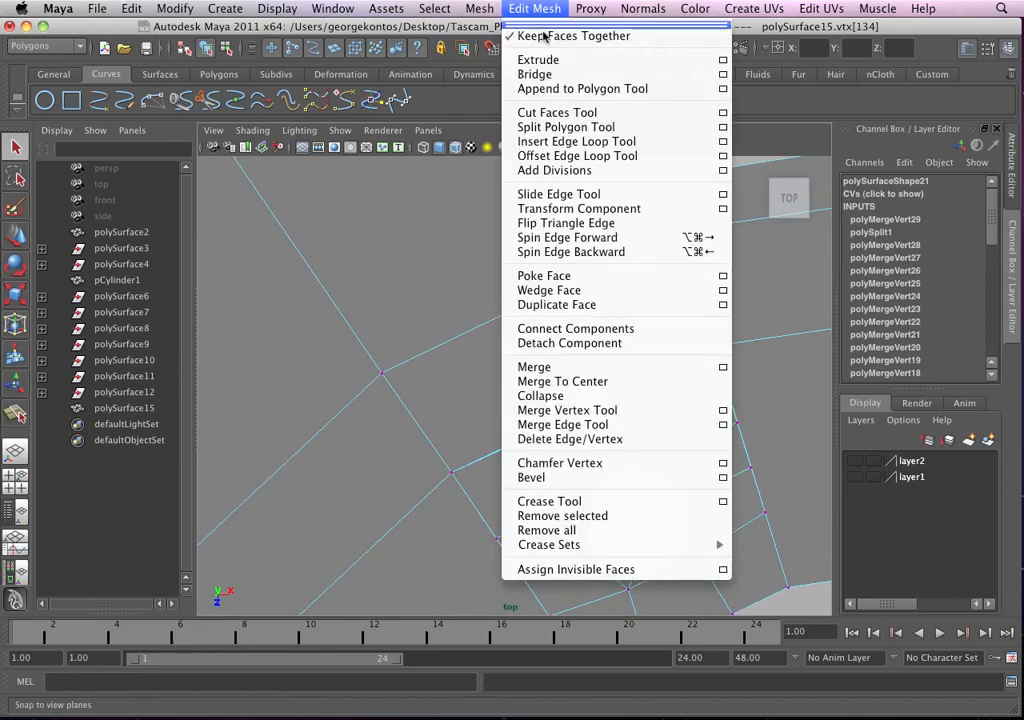
{"action": "left_click", "coordinate": [566, 127]}
{"action": "right_click_drag", "start_coordinate": [548, 428], "coordinate": [692, 496], "text": "alt"}
{"action": "middle_click_drag", "start_coordinate": [548, 462], "coordinate": [557, 408], "text": "alt"}
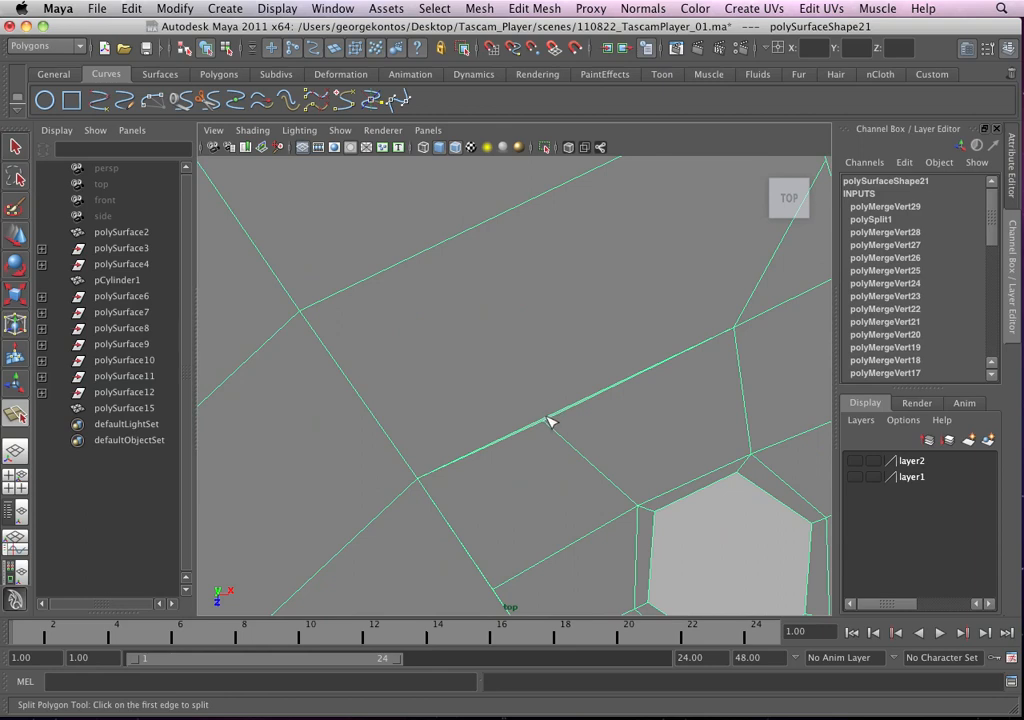
{"action": "left_click", "coordinate": [548, 423]}
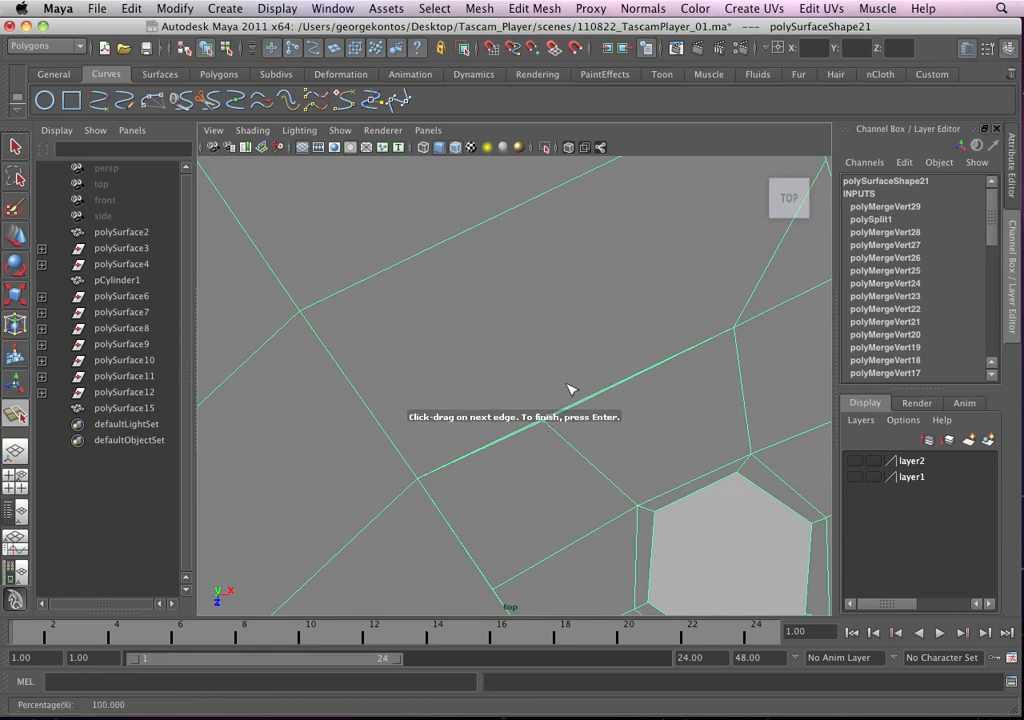
{"action": "right_click_drag", "start_coordinate": [430, 412], "coordinate": [530, 430], "text": "alt"}
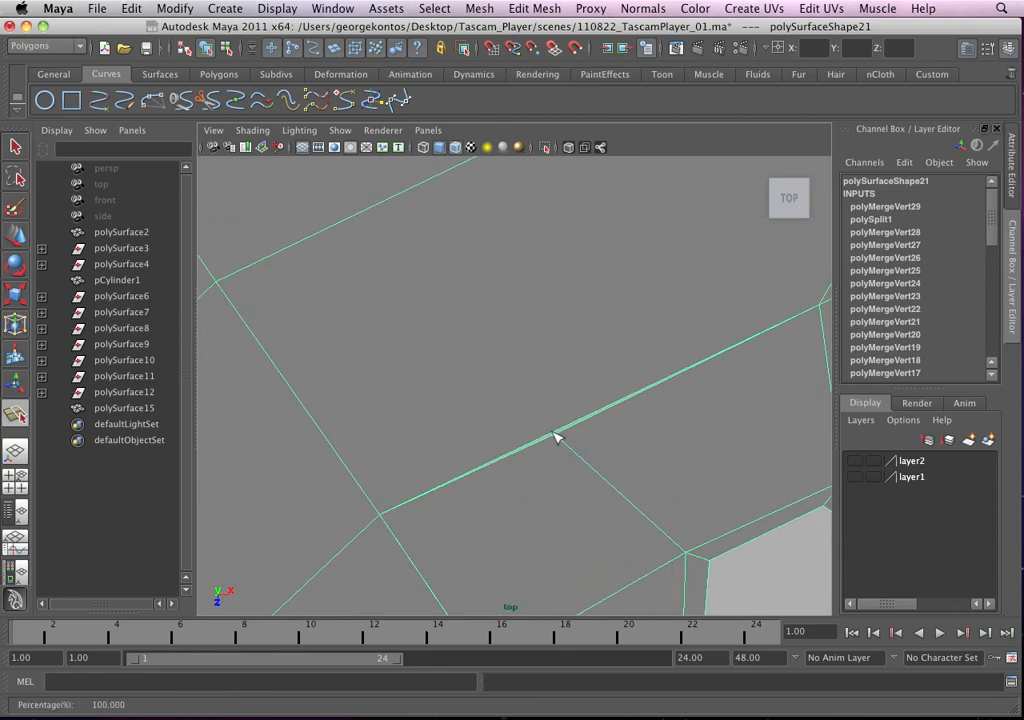
{"action": "left_click", "coordinate": [555, 435]}
{"action": "right_click_drag", "start_coordinate": [504, 418], "coordinate": [617, 450], "text": "alt"}
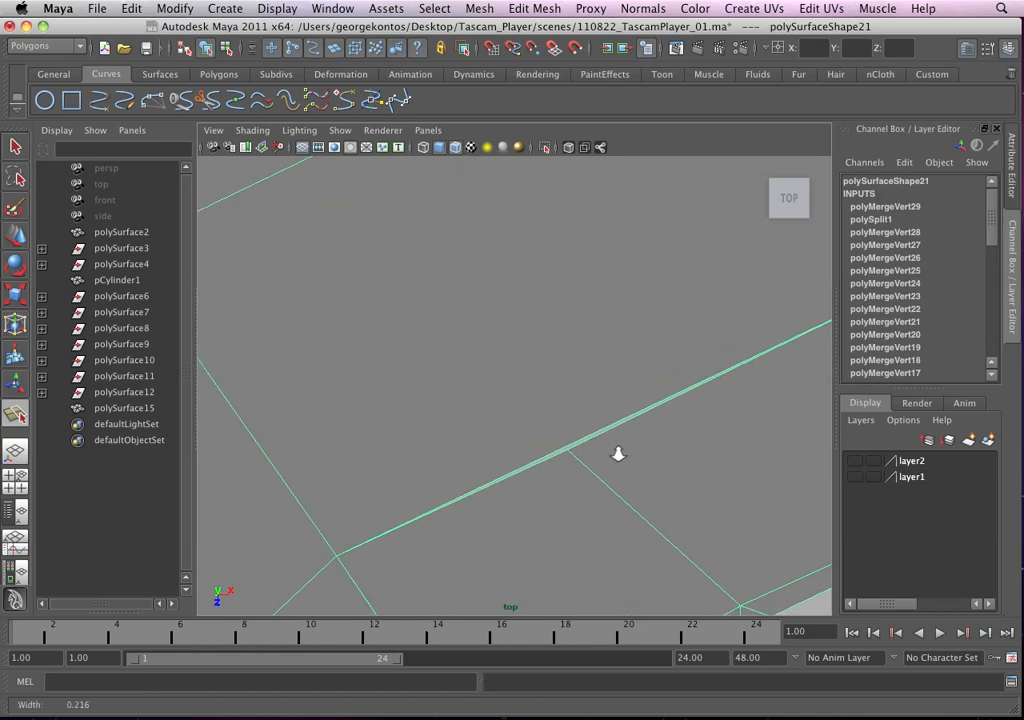
{"action": "left_click", "coordinate": [568, 450]}
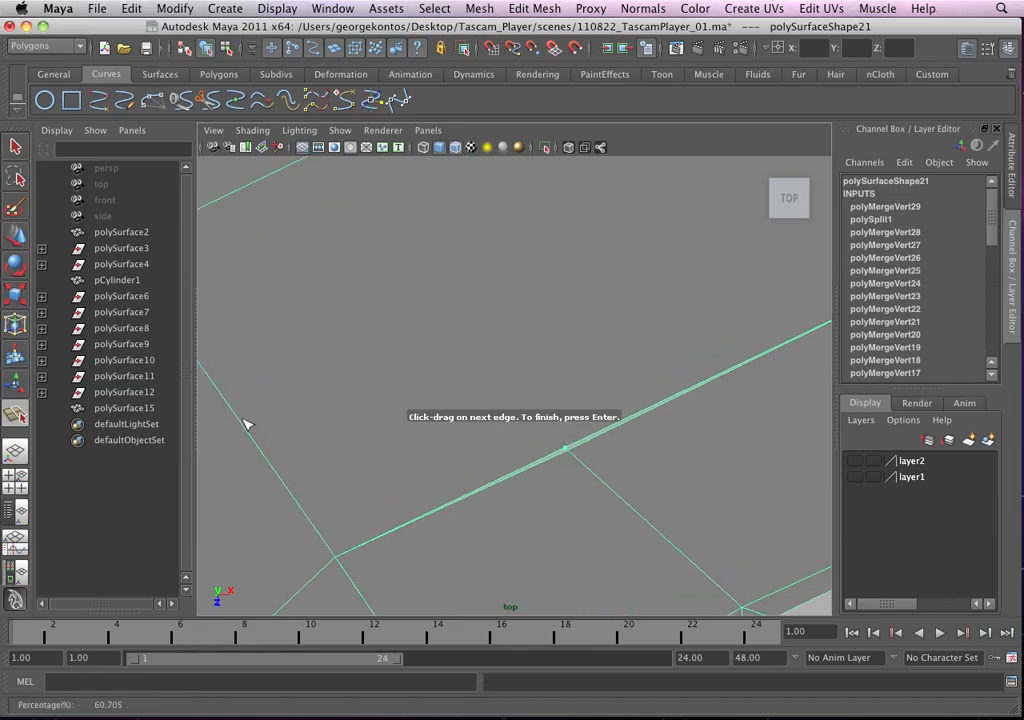
{"action": "left_click_drag", "start_coordinate": [244, 420], "coordinate": [228, 409]}
{"action": "right_click_drag", "start_coordinate": [535, 350], "coordinate": [464, 368], "text": "alt"}
{"action": "key", "text": "Return"}
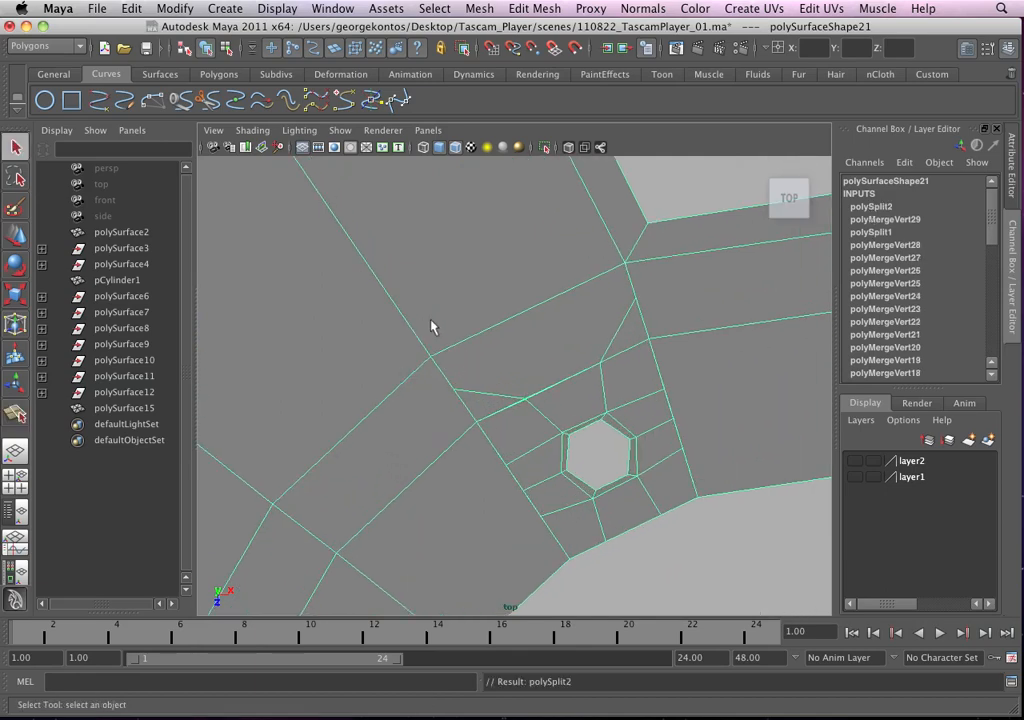
Merge the seam end of the new left split with the neighbouring intermediate vertex of the upper-left screw-hole section
{"action": "right_click_drag", "start_coordinate": [432, 326], "coordinate": [620, 441], "text": "alt"}
{"action": "right_click_drag", "start_coordinate": [595, 401], "coordinate": [534, 399]}
{"action": "left_click_drag", "start_coordinate": [574, 430], "coordinate": [514, 390]}
{"action": "left_click", "coordinate": [546, 7]}
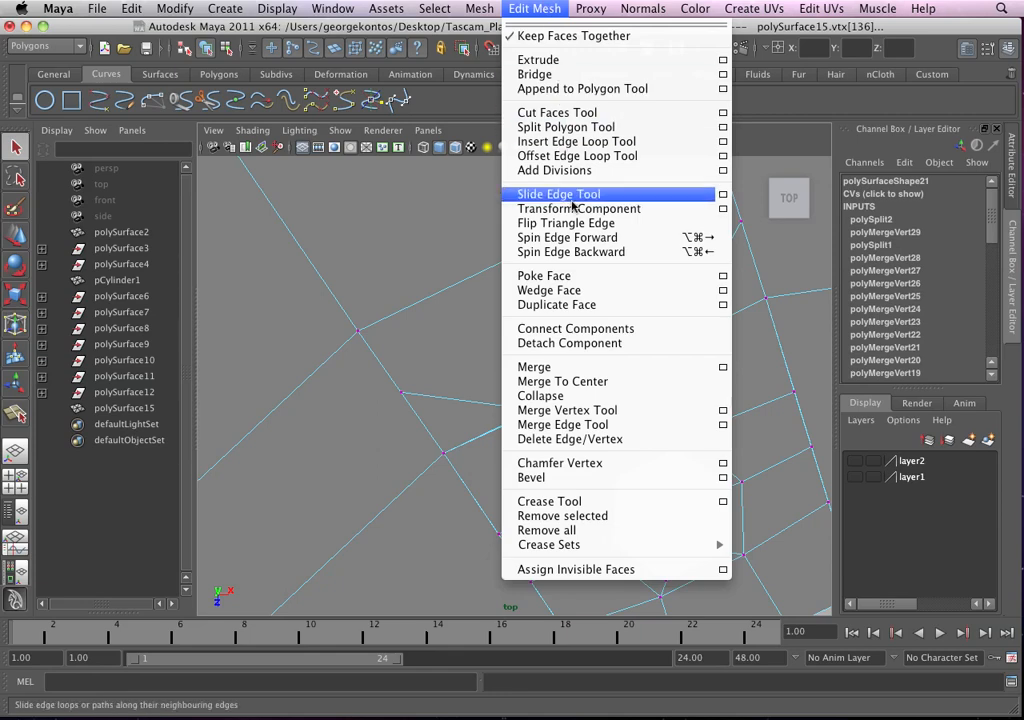
{"action": "left_click", "coordinate": [573, 366]}
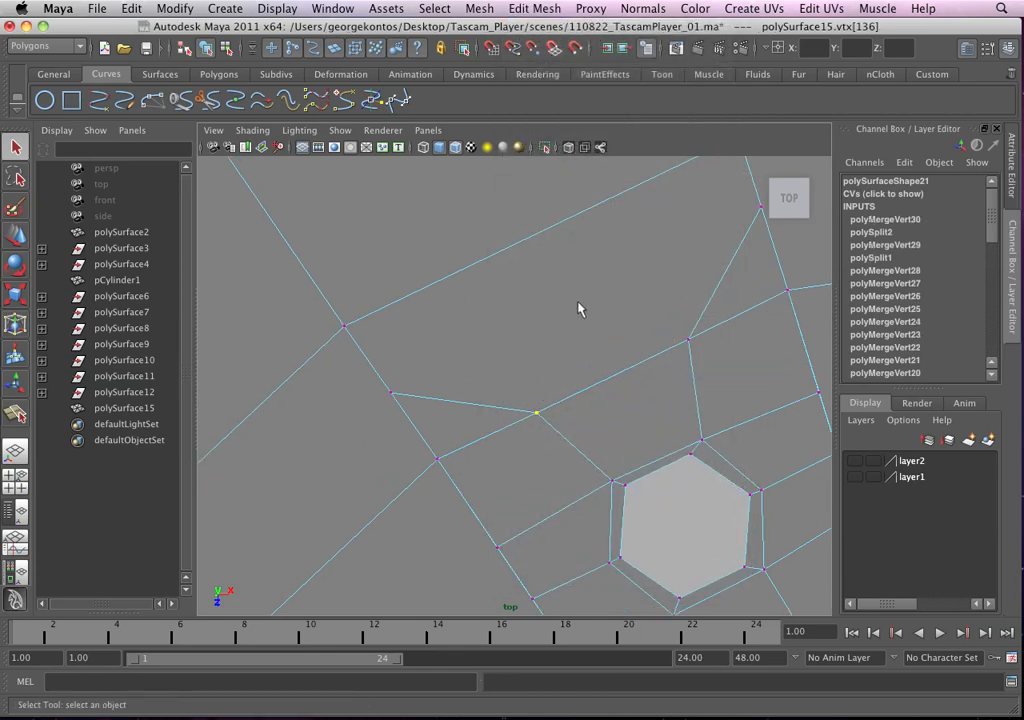
{"action": "right_click_drag", "start_coordinate": [578, 308], "coordinate": [507, 336], "text": "alt"}
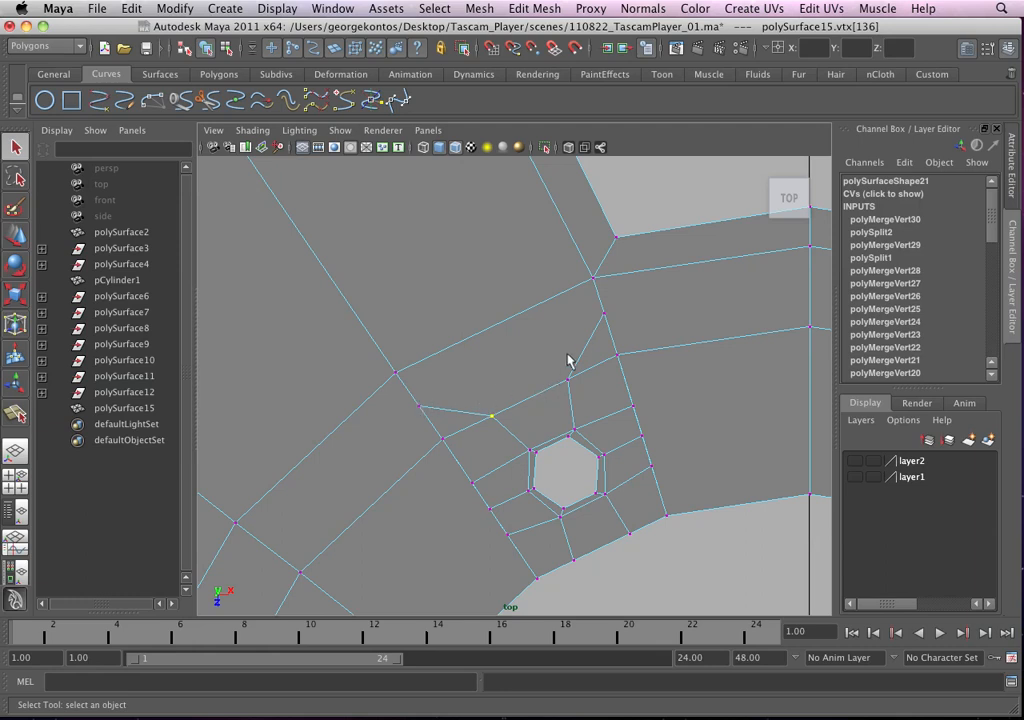
{"action": "left_click", "coordinate": [541, 357]}
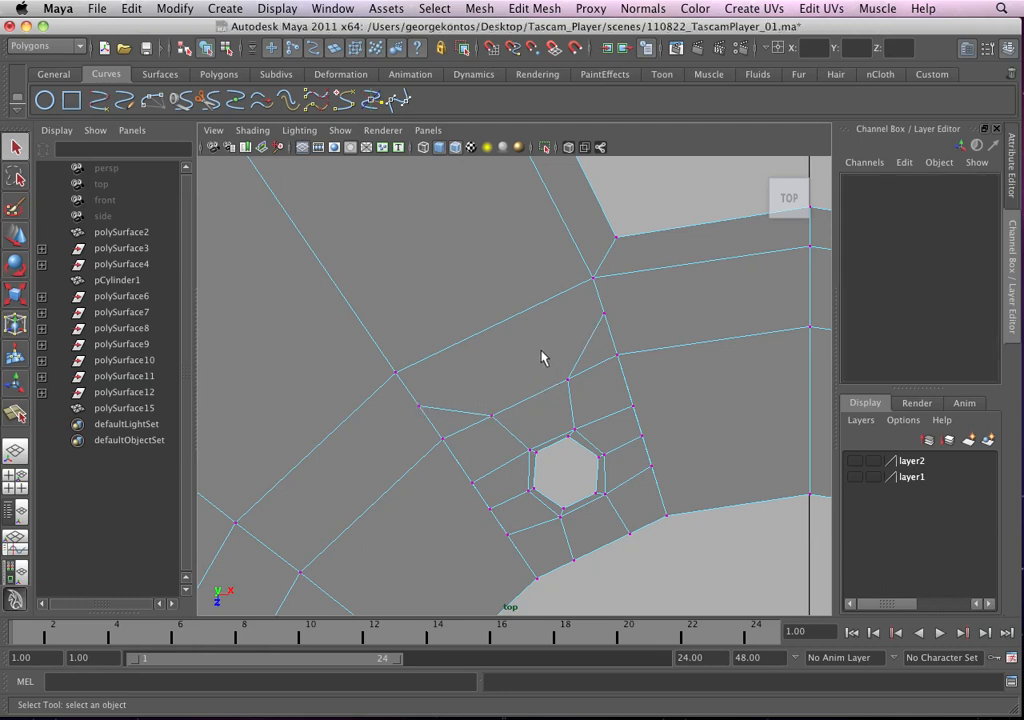
Split the face between the outer ends of the two diagonal edges, joining both radial edges above the upper-left screw hole
{"action": "left_click", "coordinate": [534, 8]}
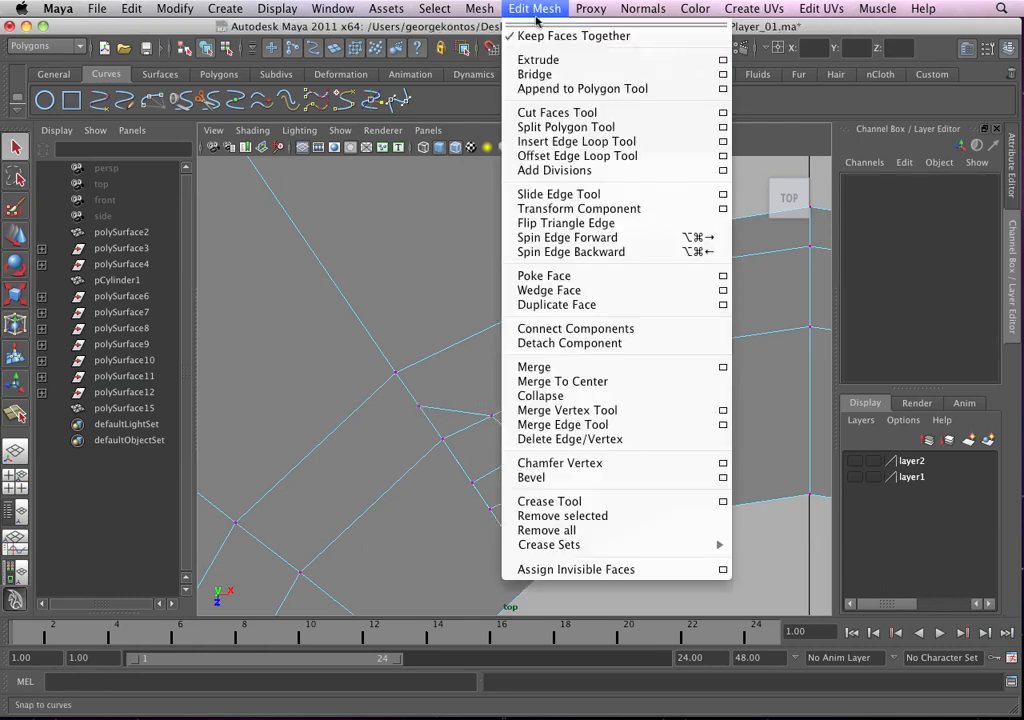
{"action": "left_click", "coordinate": [566, 127]}
{"action": "left_click", "coordinate": [420, 407]}
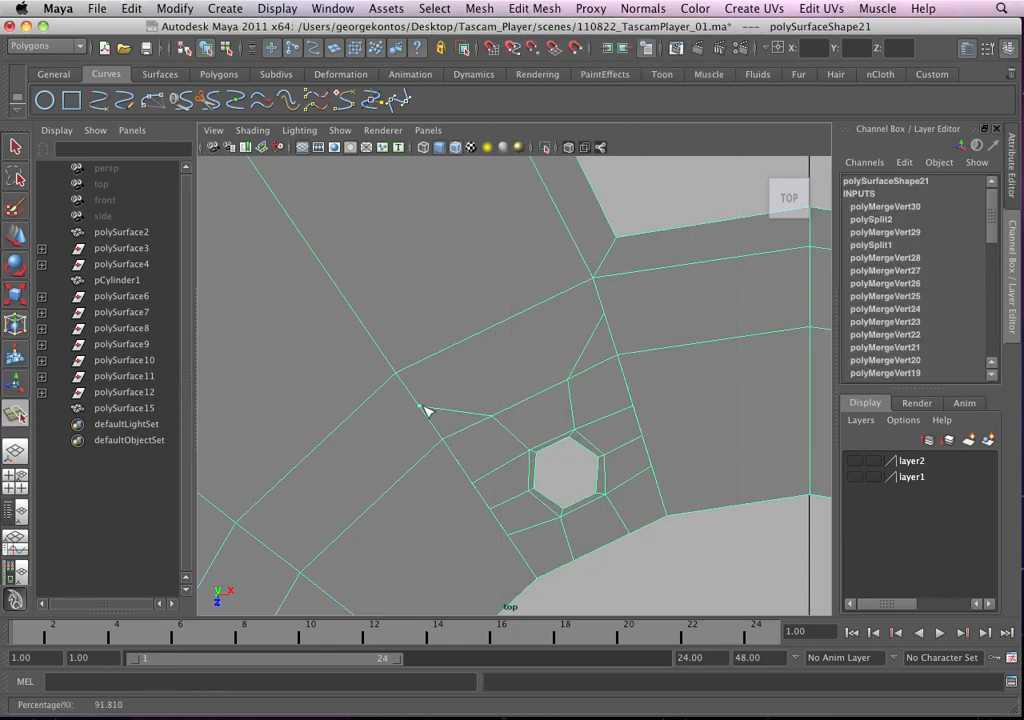
{"action": "left_click_drag", "start_coordinate": [607, 315], "coordinate": [606, 313]}
{"action": "key", "text": "Return"}
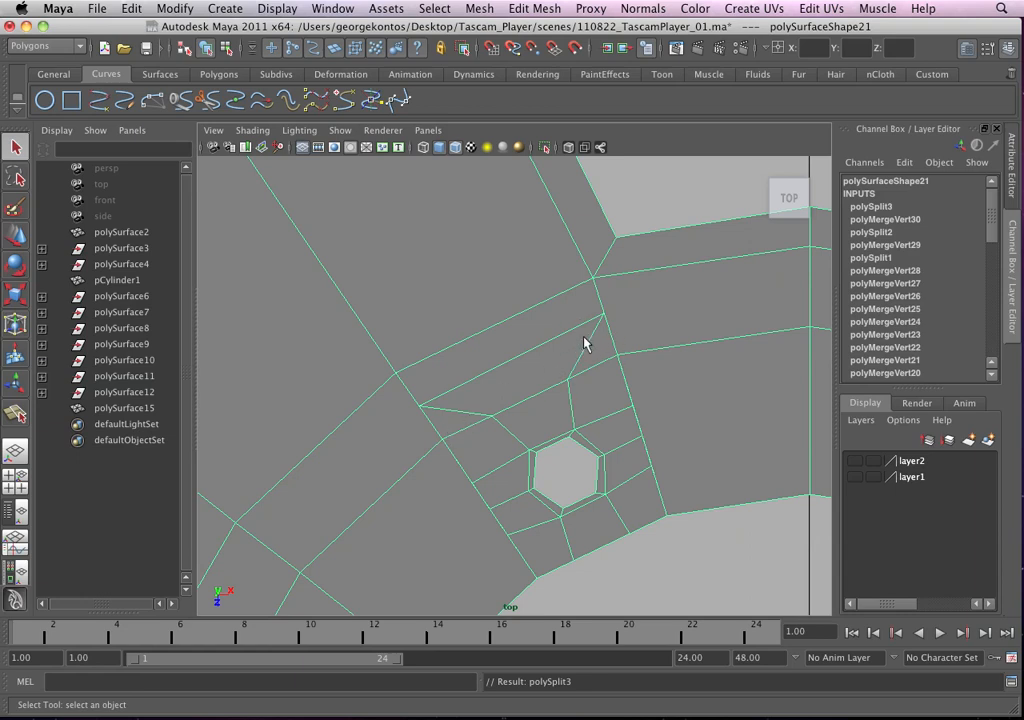
Split the inner face between the midpoints of the two diagonal edges, parallel to the previous split
{"action": "left_click", "coordinate": [534, 8]}
{"action": "left_click", "coordinate": [545, 126]}
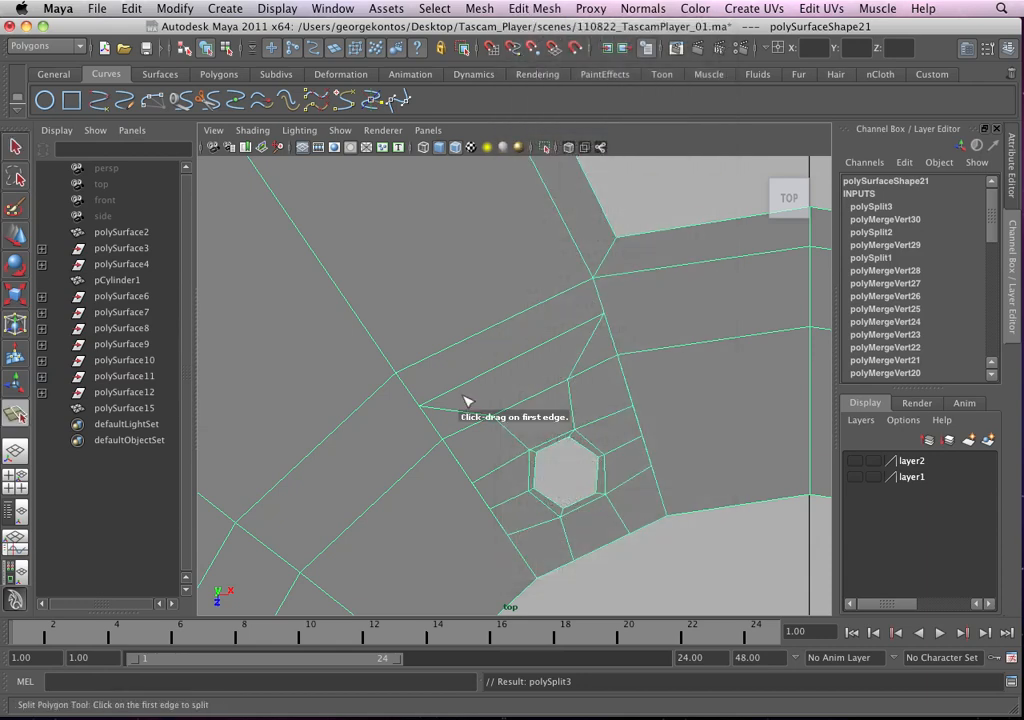
{"action": "left_click", "coordinate": [456, 409]}
{"action": "left_click", "coordinate": [590, 341]}
{"action": "key", "text": "Return"}
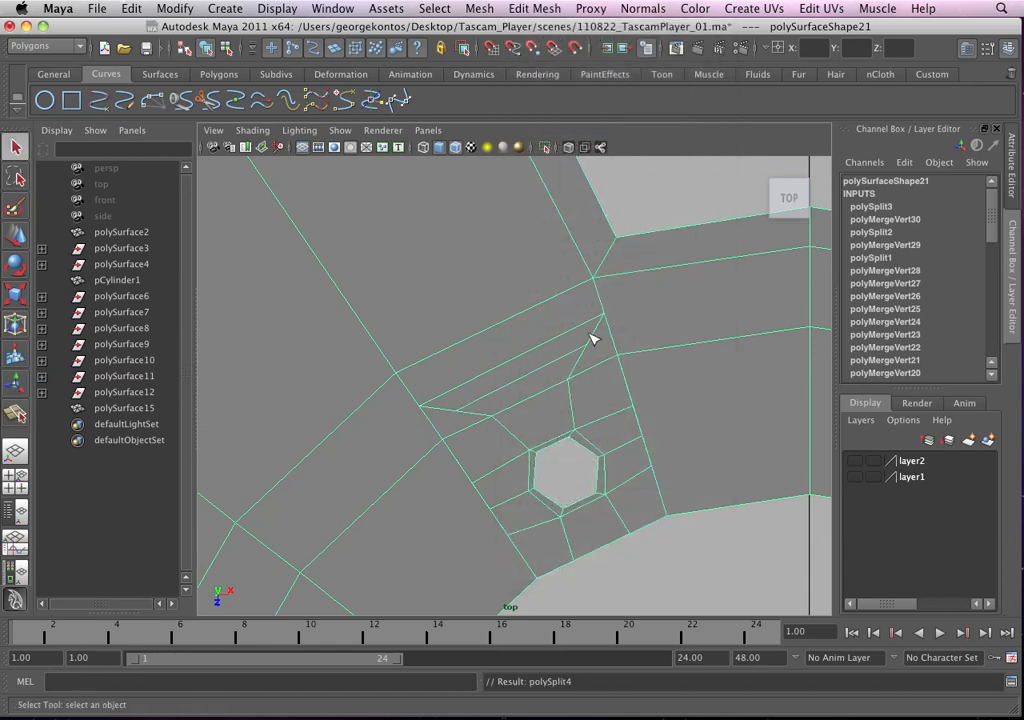
Move the two midpoint vertices of the diagonals slightly so the new inner edge curves around the upper-left screw-hole section
{"action": "scroll", "coordinate": [485, 360], "scroll_direction": "up", "scroll_amount": 3}
{"action": "right_click_drag", "start_coordinate": [486, 386], "coordinate": [418, 386]}
{"action": "left_click", "coordinate": [425, 429]}
{"action": "key", "text": "w"}
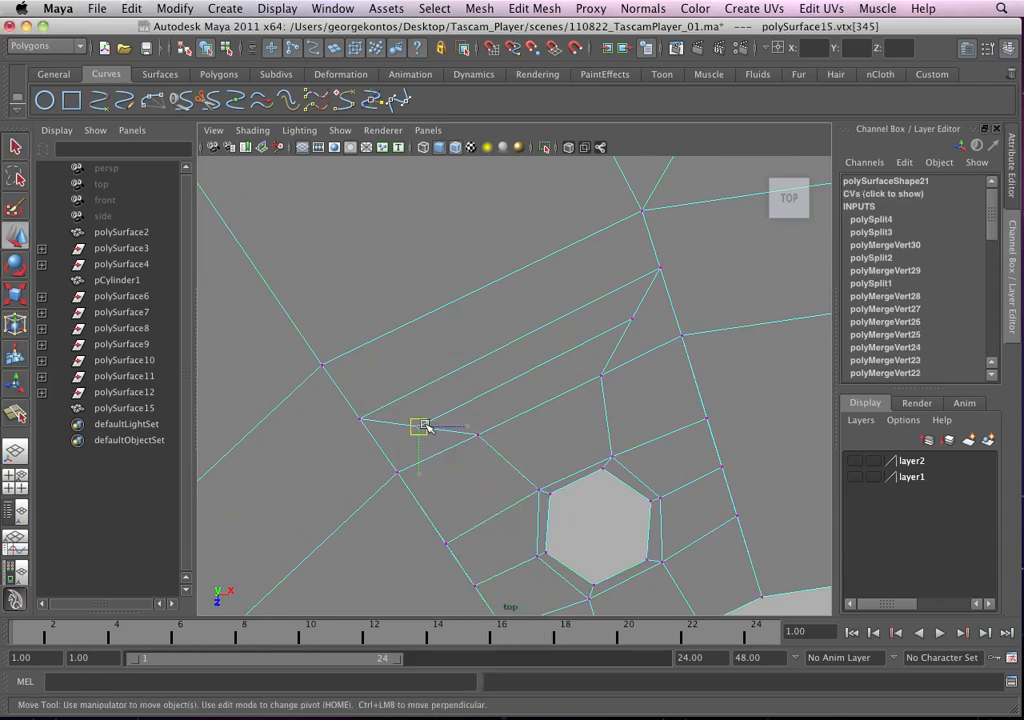
{"action": "left_click_drag", "start_coordinate": [419, 426], "coordinate": [430, 411]}
{"action": "left_click", "coordinate": [632, 318]}
{"action": "left_click_drag", "start_coordinate": [632, 318], "coordinate": [615, 321]}
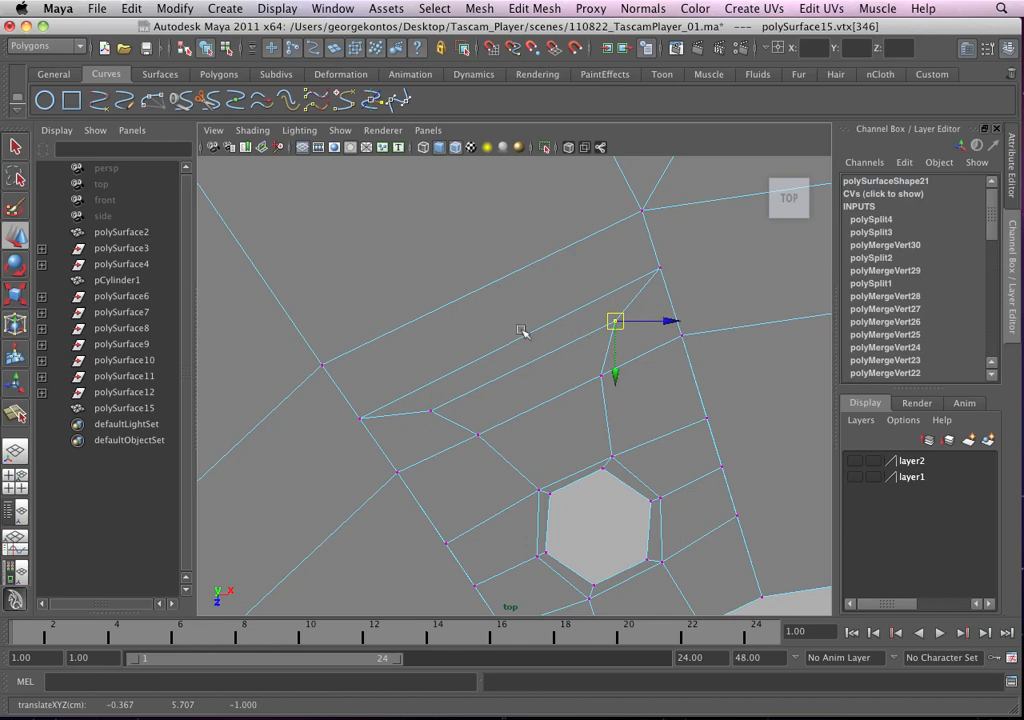
Preview the reel smoothed around the upper-left screw hole and return to the unsmoothed display
{"action": "scroll", "coordinate": [517, 365], "scroll_direction": "down", "scroll_amount": 5}
{"action": "right_click_drag", "start_coordinate": [523, 306], "coordinate": [535, 290]}
{"action": "key", "text": "3"}
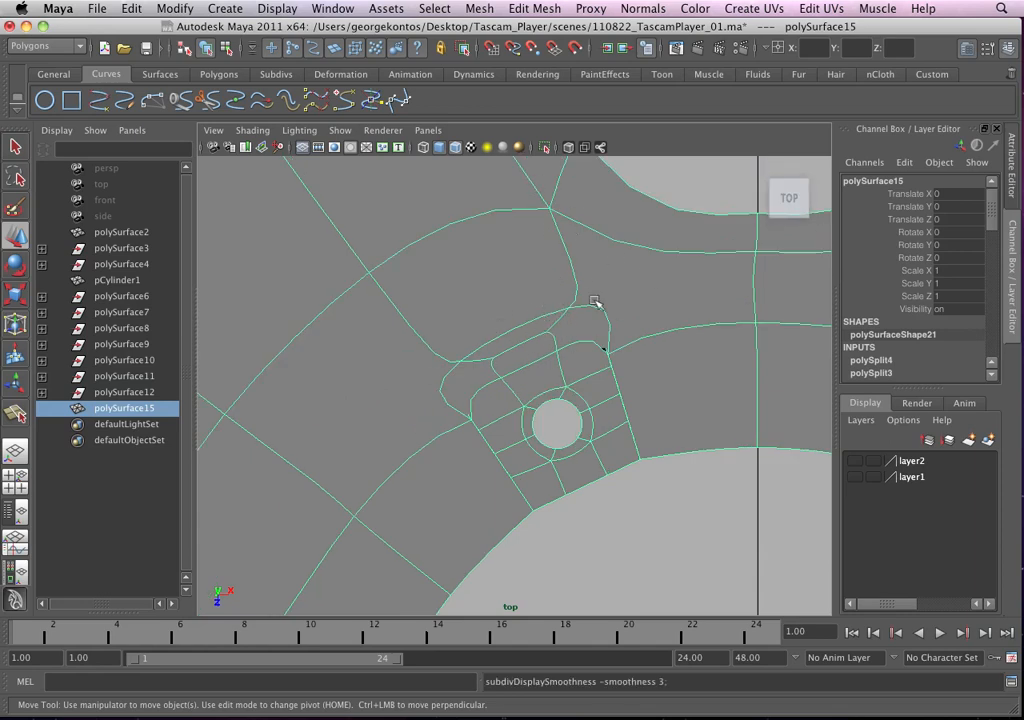
{"action": "key", "text": "1"}
Detach the Edit Mesh commands as a floating window and place it beside the left screw-hole section
{"action": "scroll", "coordinate": [526, 373], "scroll_direction": "up", "scroll_amount": 8}
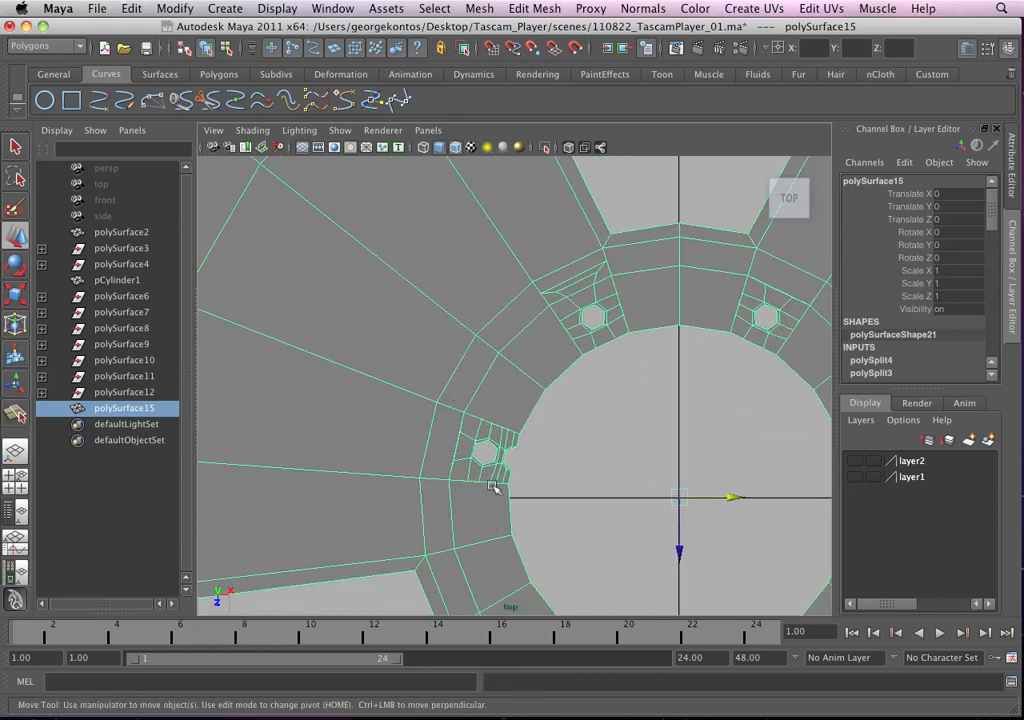
{"action": "scroll", "coordinate": [493, 487], "scroll_direction": "up", "scroll_amount": 3}
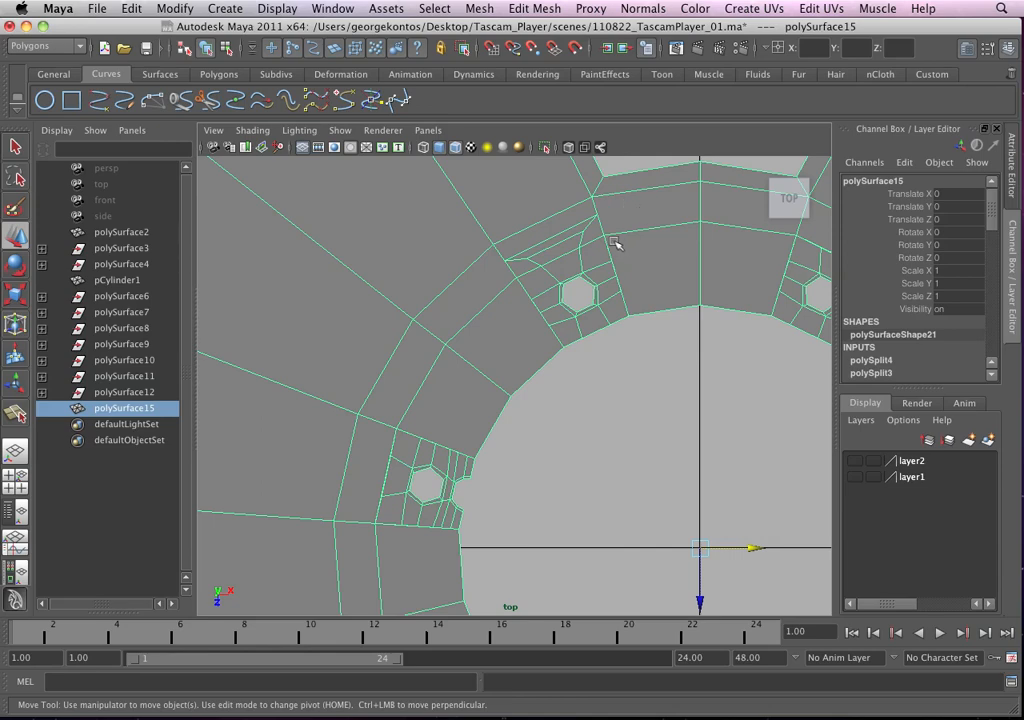
{"action": "middle_click_drag", "start_coordinate": [432, 342], "coordinate": [494, 306], "text": "alt"}
{"action": "right_click_drag", "start_coordinate": [494, 306], "coordinate": [546, 391], "text": "alt"}
{"action": "middle_click_drag", "start_coordinate": [495, 390], "coordinate": [559, 320], "text": "alt"}
{"action": "right_click_drag", "start_coordinate": [559, 320], "coordinate": [590, 394], "text": "alt"}
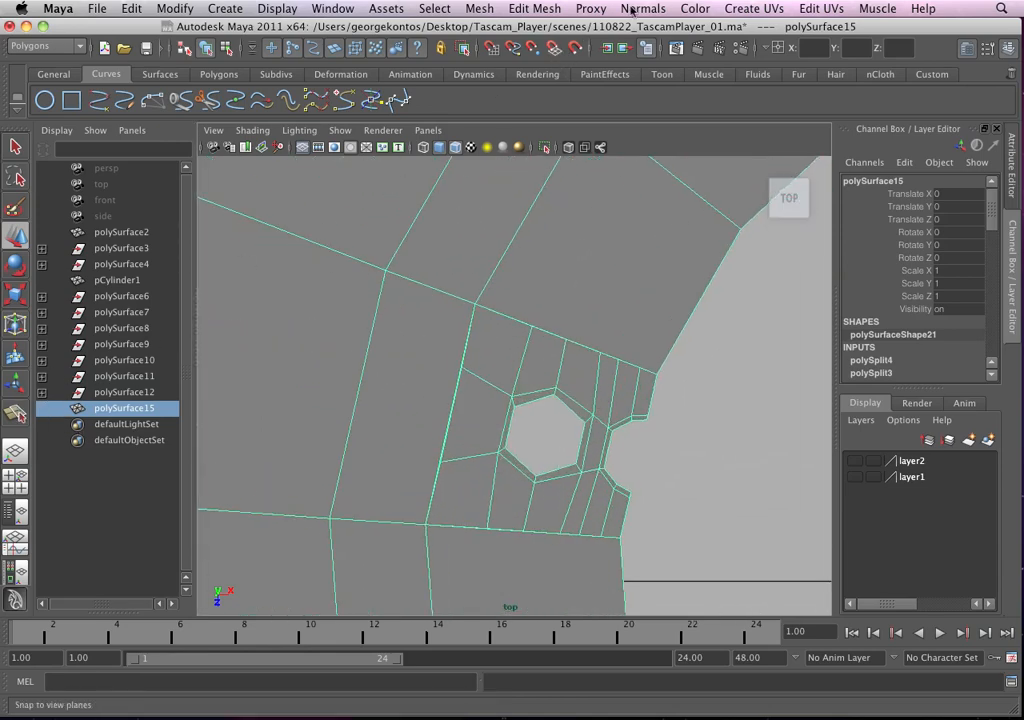
{"action": "left_click", "coordinate": [534, 8]}
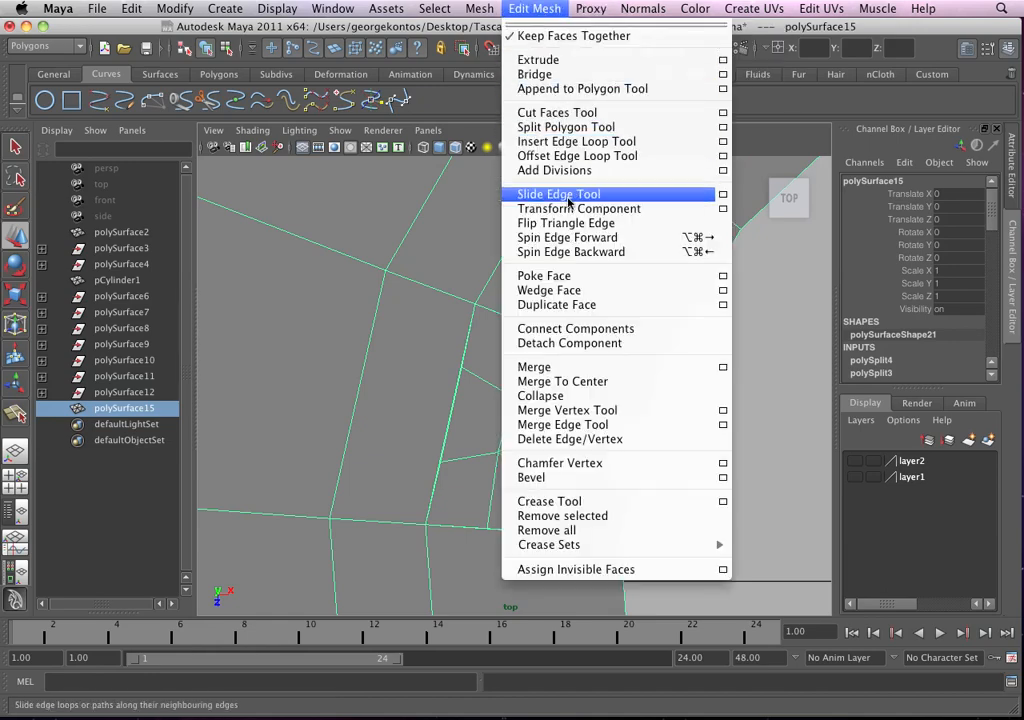
{"action": "left_click", "coordinate": [590, 27]}
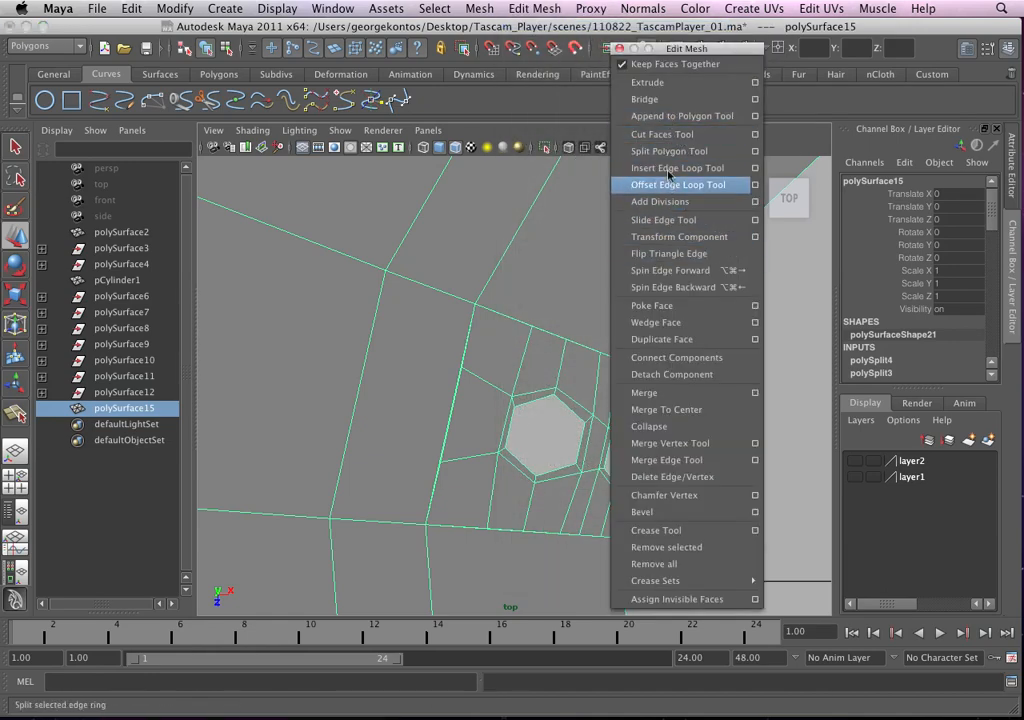
{"action": "left_click_drag", "start_coordinate": [680, 48], "coordinate": [731, 50]}
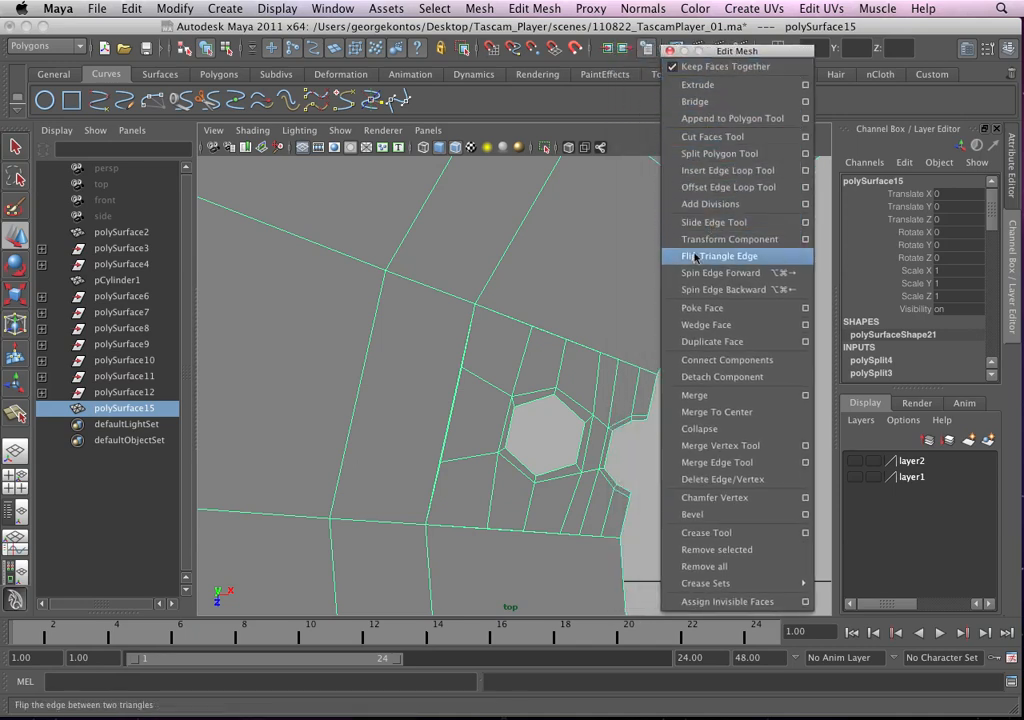
{"action": "left_click", "coordinate": [712, 153]}
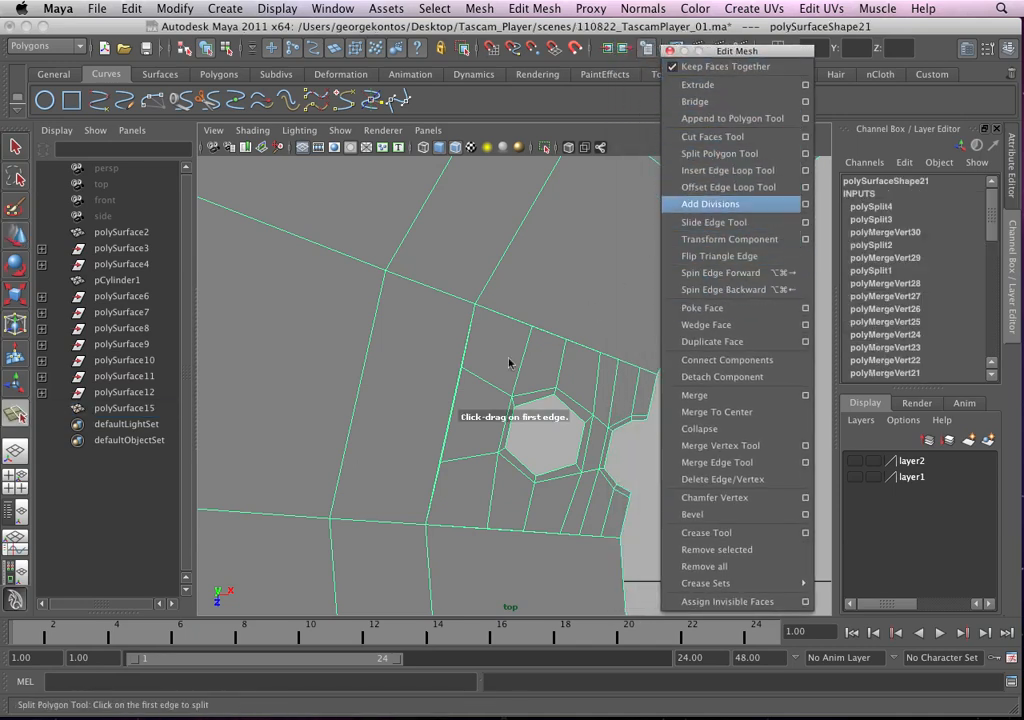
{"action": "middle_click_drag", "start_coordinate": [454, 375], "coordinate": [426, 391], "text": "alt"}
{"action": "right_click_drag", "start_coordinate": [426, 391], "coordinate": [592, 428], "text": "alt"}
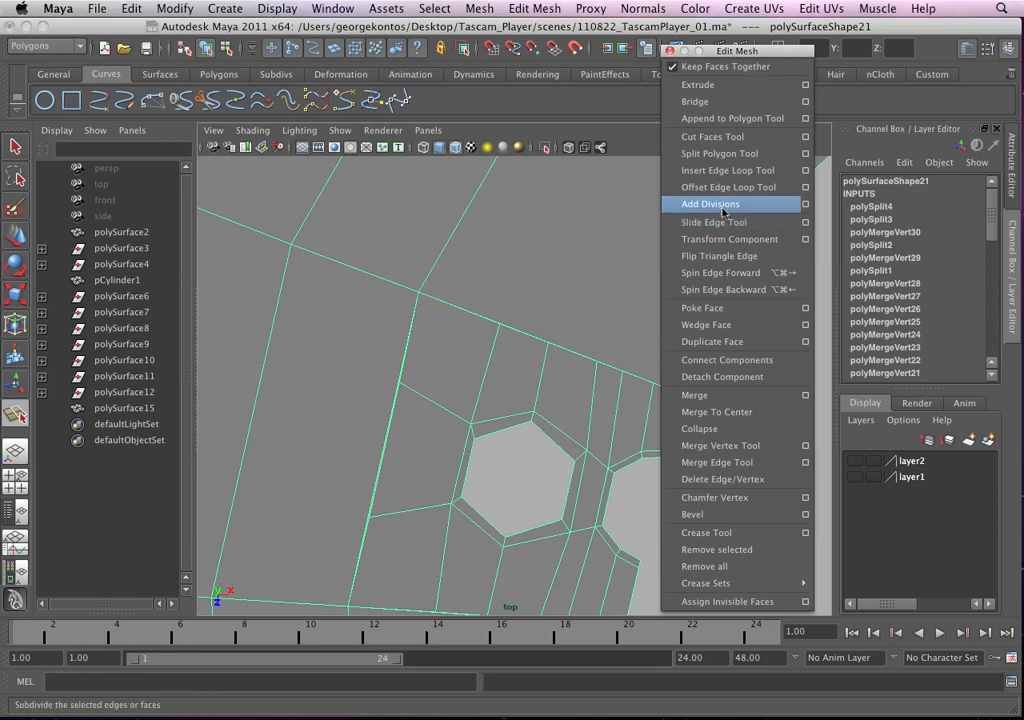
{"action": "scroll", "coordinate": [450, 380], "scroll_direction": "up", "scroll_amount": 3}
{"action": "left_click", "coordinate": [15, 147]}
Pull the left screw-hole section's two intermediate seam vertices inward, opening a narrow gap to the outer reel
{"action": "middle_click_drag", "start_coordinate": [385, 317], "coordinate": [457, 320], "text": "alt"}
{"action": "right_click_drag", "start_coordinate": [406, 318], "coordinate": [343, 313]}
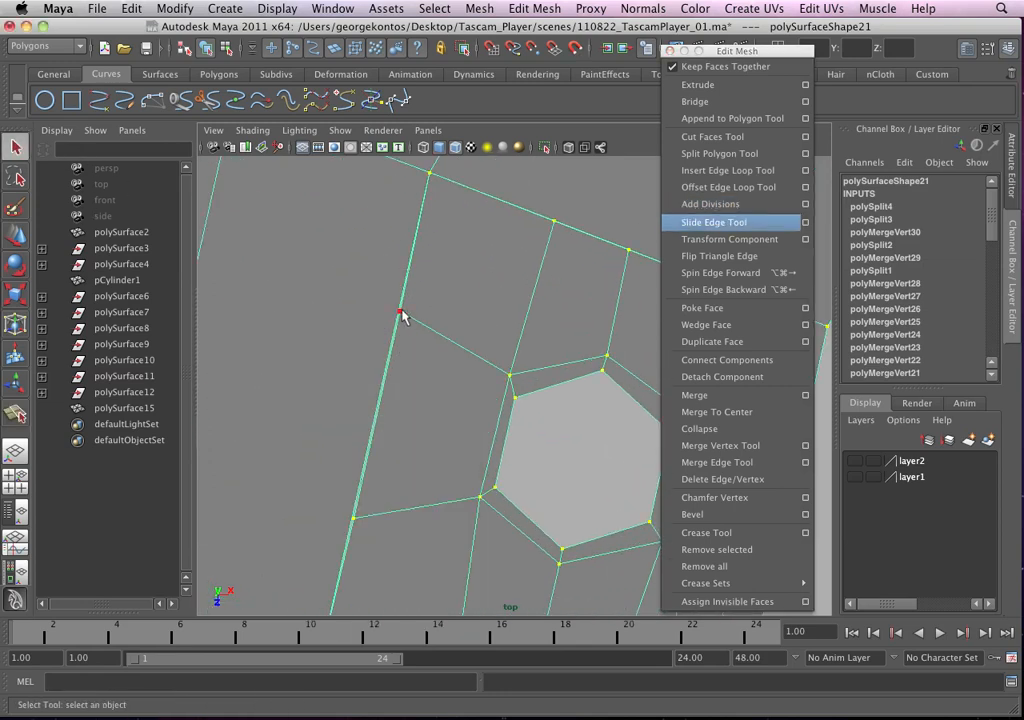
{"action": "left_click", "coordinate": [402, 315]}
{"action": "key", "text": "w"}
{"action": "left_click_drag", "start_coordinate": [402, 315], "coordinate": [414, 315]}
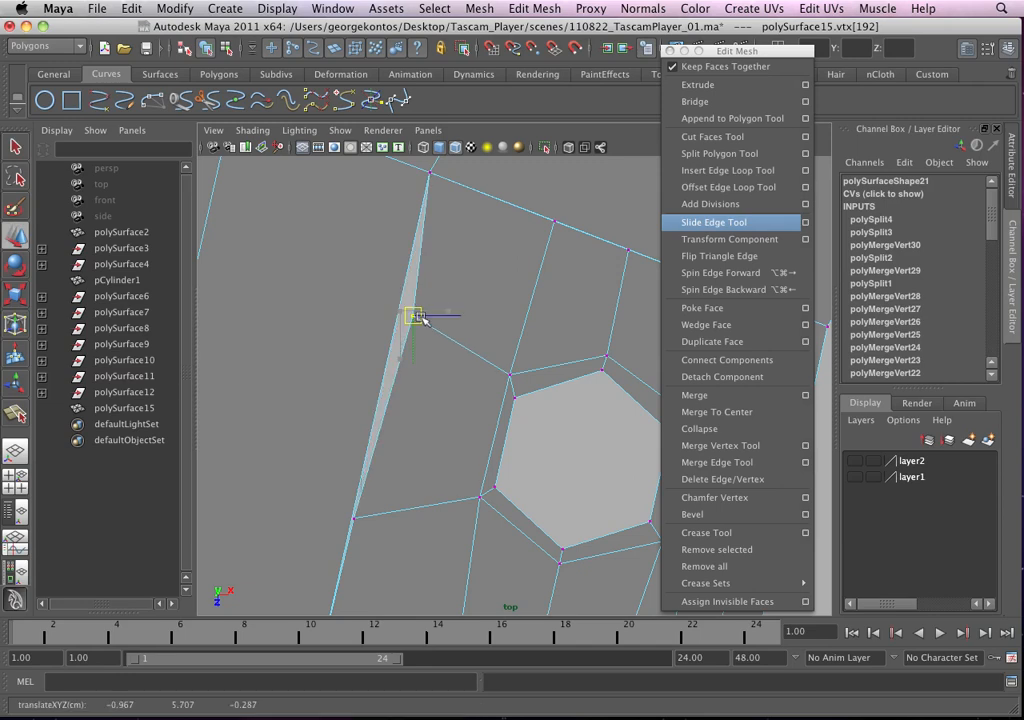
{"action": "left_click", "coordinate": [359, 516]}
{"action": "scroll", "coordinate": [443, 427], "scroll_direction": "down", "scroll_amount": 5}
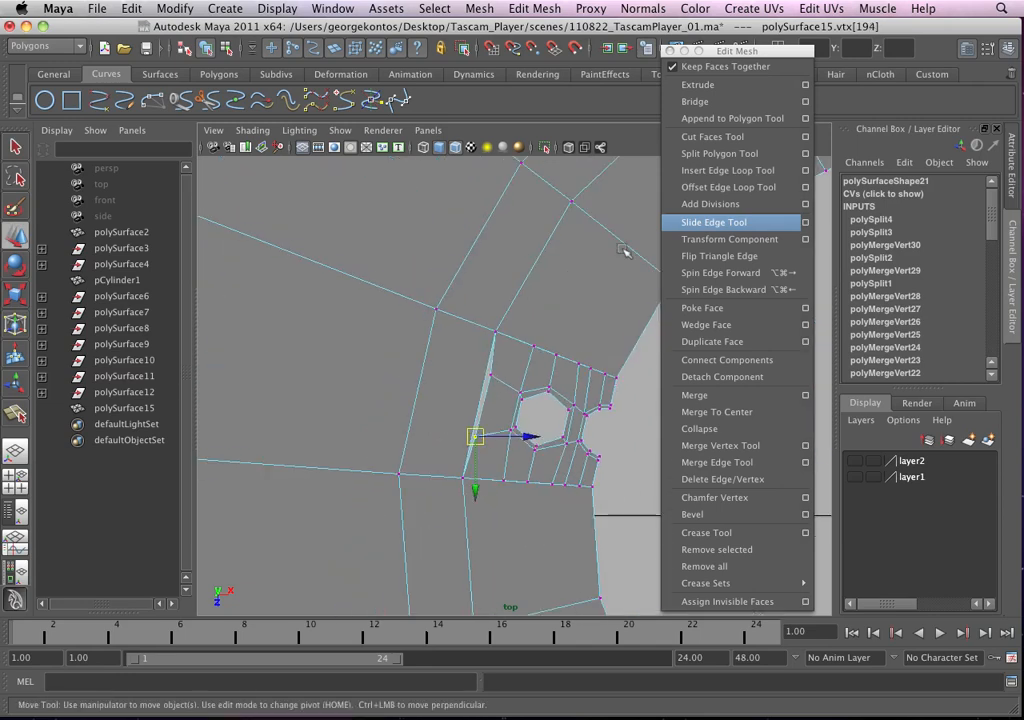
Split the face outside the left screw-hole section from beside its upper intermediate seam vertex to the upper radial edge
{"action": "left_click", "coordinate": [719, 153]}
{"action": "scroll", "coordinate": [617, 263], "scroll_direction": "up", "scroll_amount": 4}
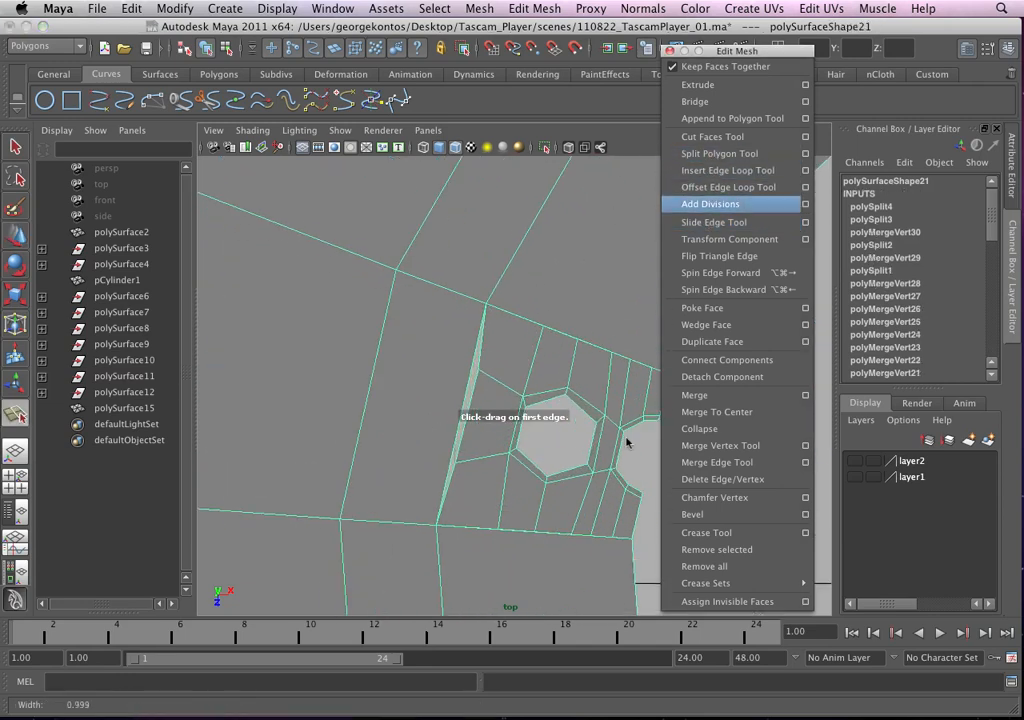
{"action": "scroll", "coordinate": [600, 420], "scroll_direction": "up", "scroll_amount": 1}
{"action": "left_click", "coordinate": [469, 362]}
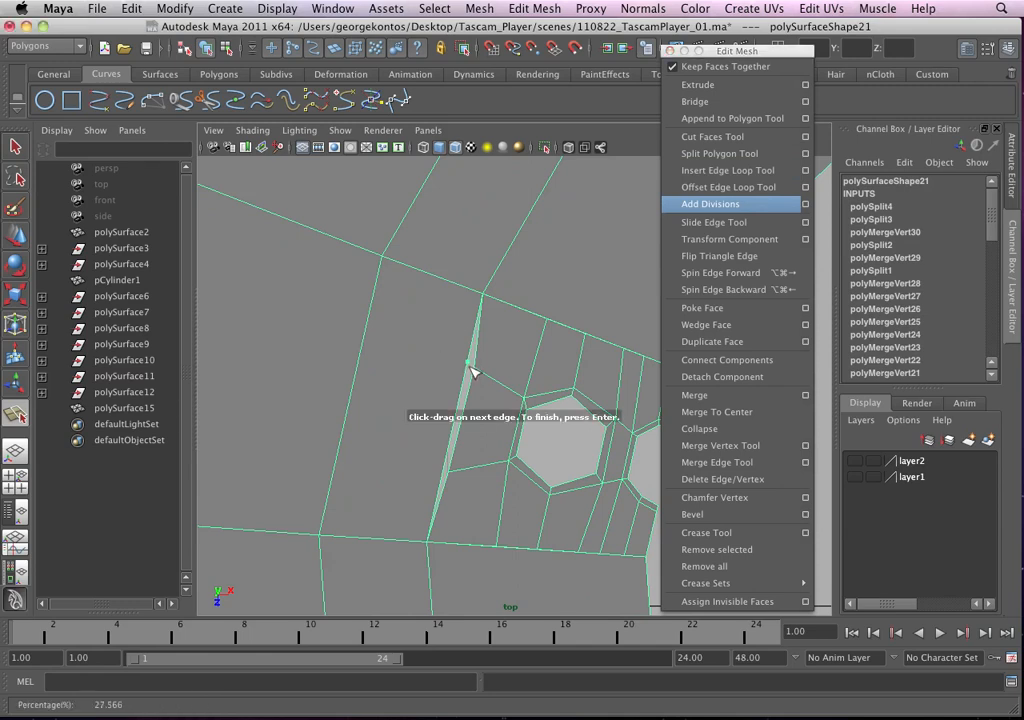
{"action": "left_click", "coordinate": [428, 273]}
{"action": "key", "text": "Return"}
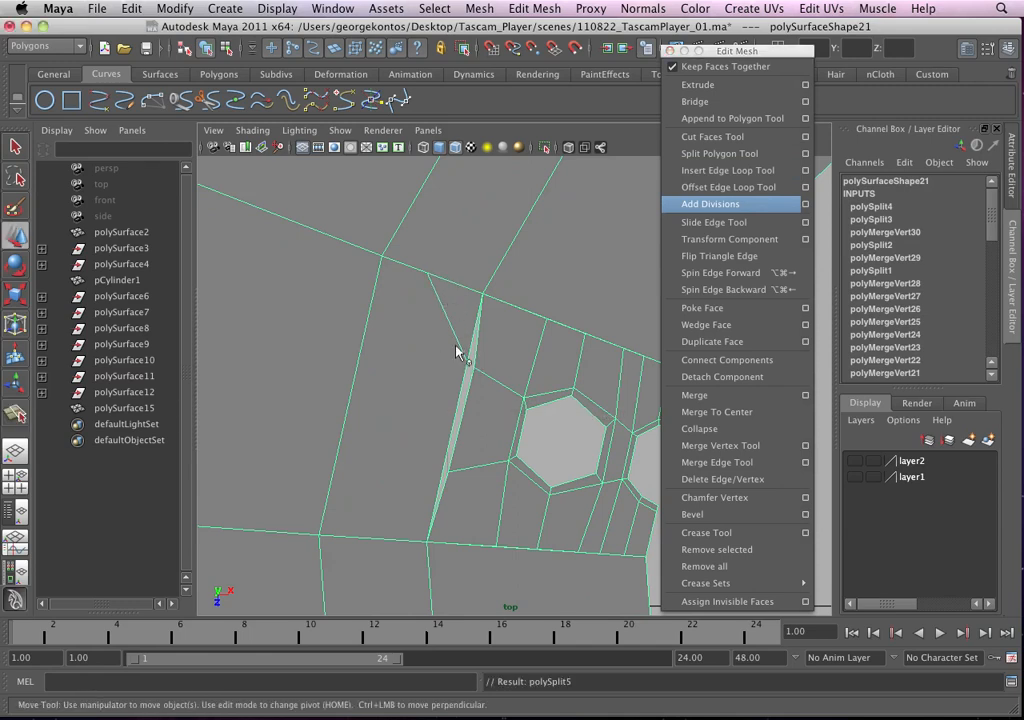
Split the same outer face from beside the lower intermediate seam vertex to the lower radial edge
{"action": "left_click", "coordinate": [448, 472]}
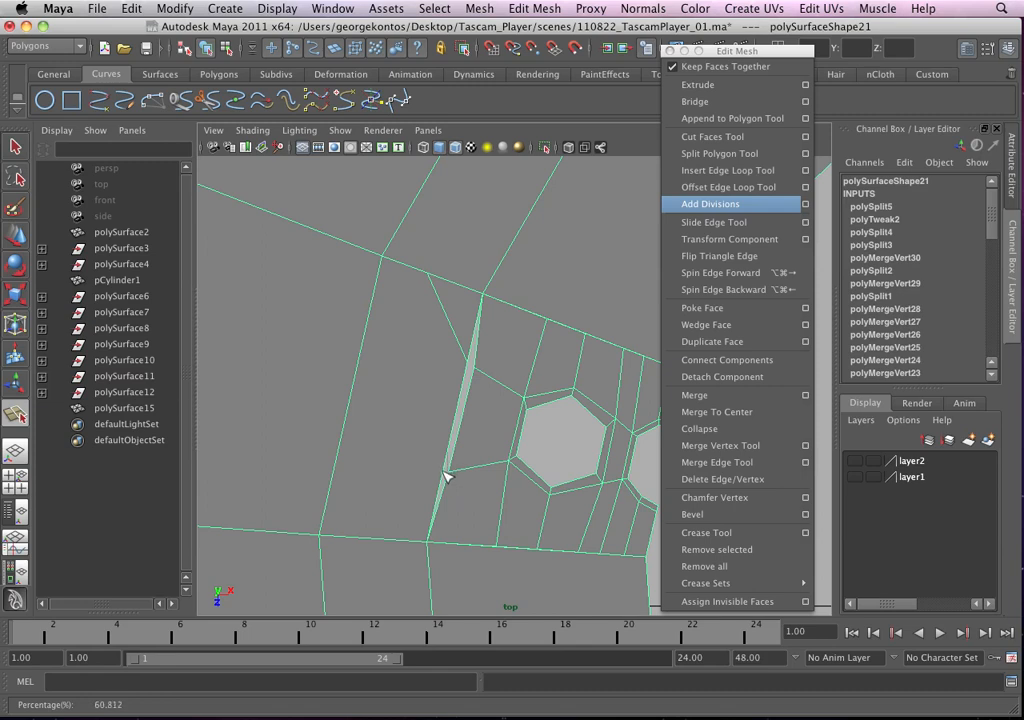
{"action": "left_click", "coordinate": [364, 538]}
{"action": "key", "text": "Return"}
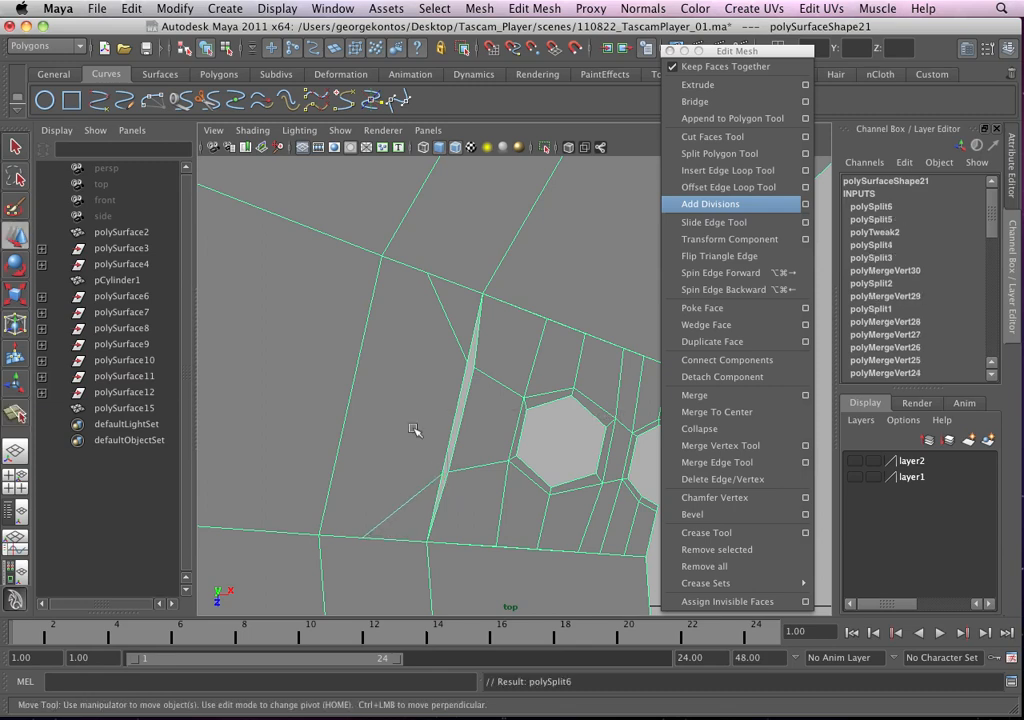
Split the outer face beside the left screw-hole section with an edge joining the diagonal splits' ends on the two radial edges
{"action": "left_click", "coordinate": [428, 273]}
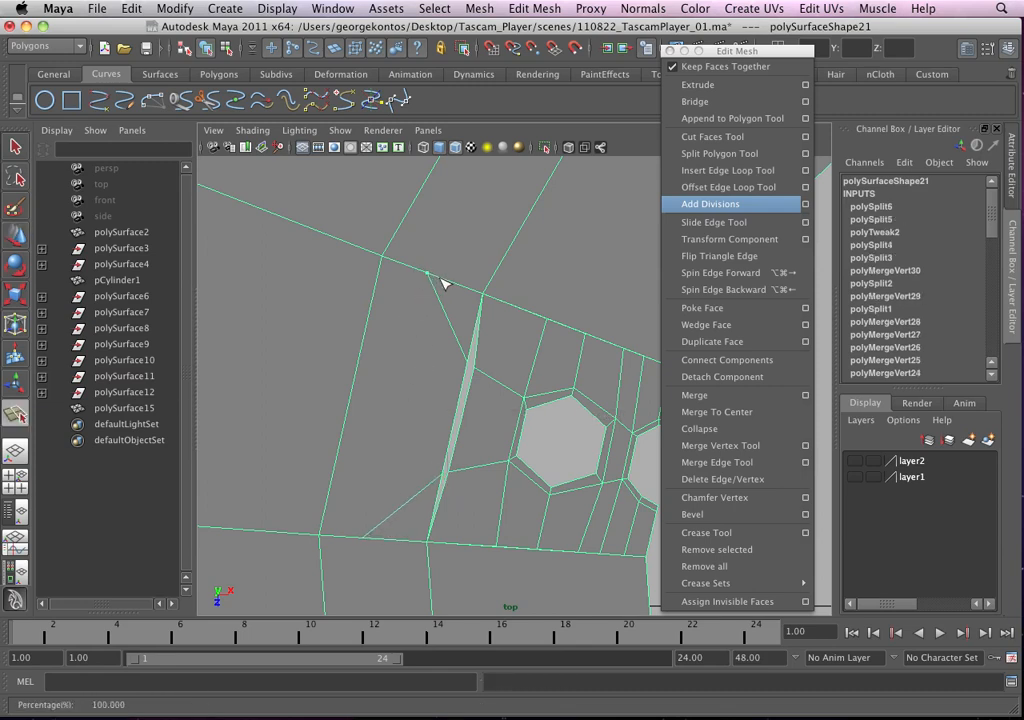
{"action": "left_click", "coordinate": [362, 537]}
{"action": "key", "text": "w"}
{"action": "key", "text": "g"}
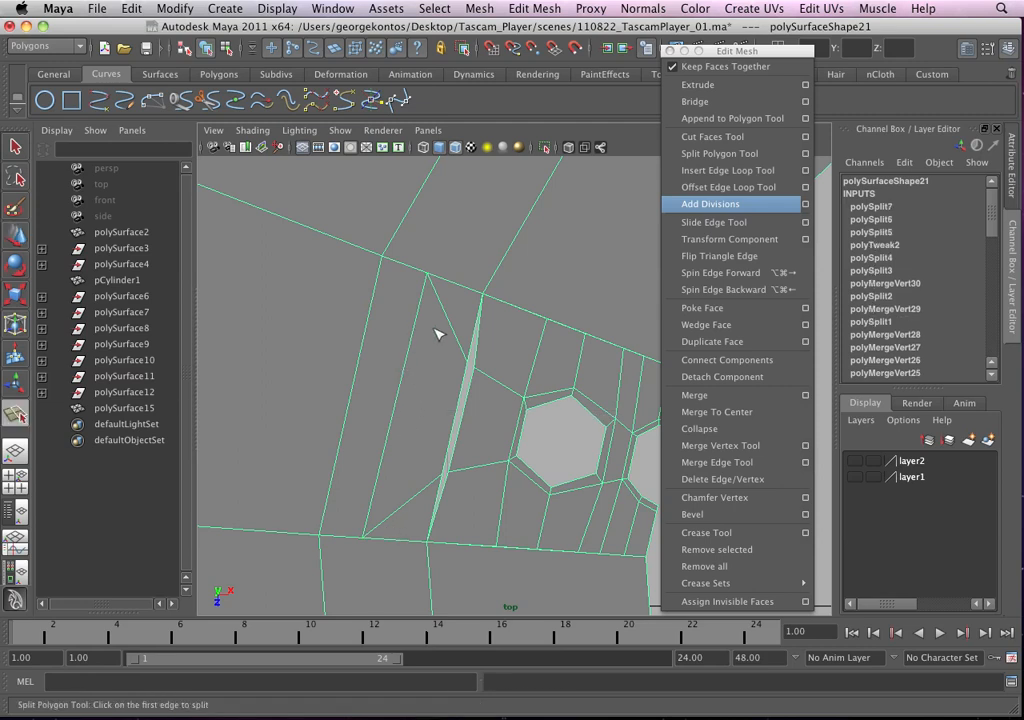
Split the resulting inner face with a parallel edge joining the middles of the two diagonal edges
{"action": "left_click", "coordinate": [447, 317]}
{"action": "left_click", "coordinate": [409, 500]}
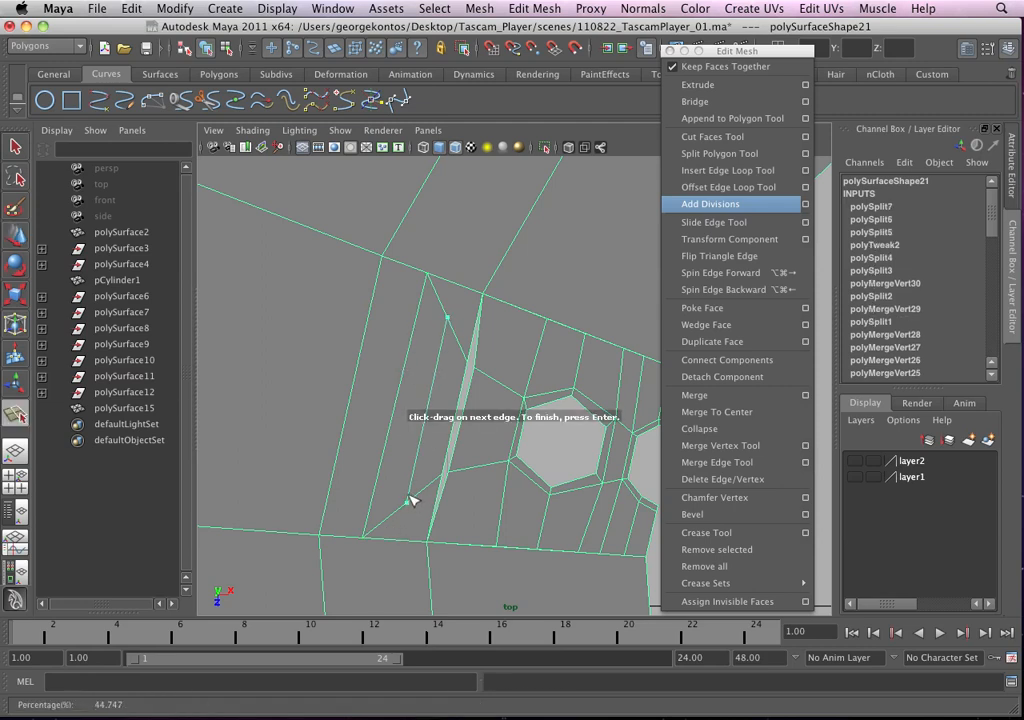
{"action": "key", "text": "w"}
Shift the parallel split's two end vertices slightly toward each other along the left screw-hole section
{"action": "right_click", "coordinate": [426, 333]}
{"action": "right_click_drag", "start_coordinate": [429, 334], "coordinate": [364, 331]}
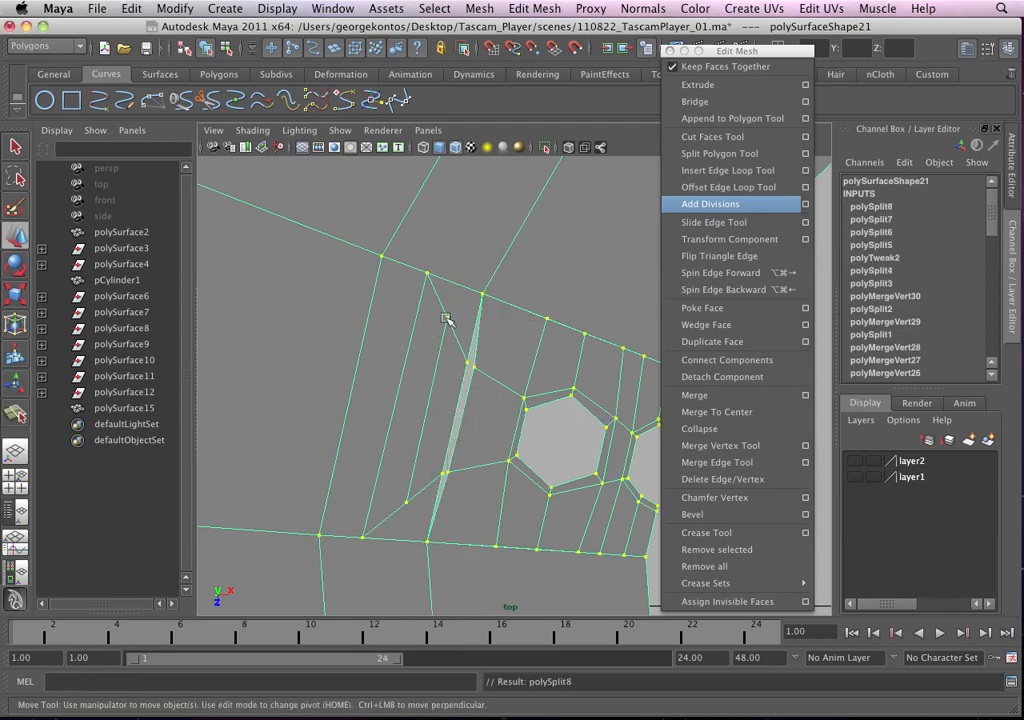
{"action": "left_click", "coordinate": [447, 318]}
{"action": "left_click_drag", "start_coordinate": [447, 318], "coordinate": [441, 332]}
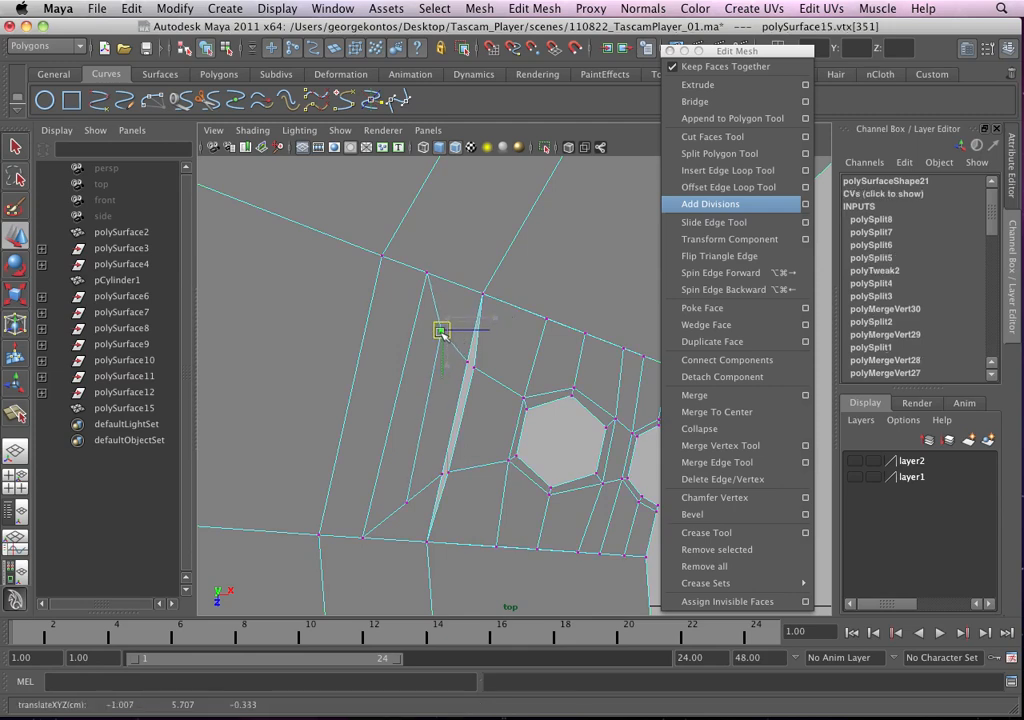
{"action": "left_click", "coordinate": [407, 501]}
{"action": "left_click_drag", "start_coordinate": [407, 500], "coordinate": [404, 489]}
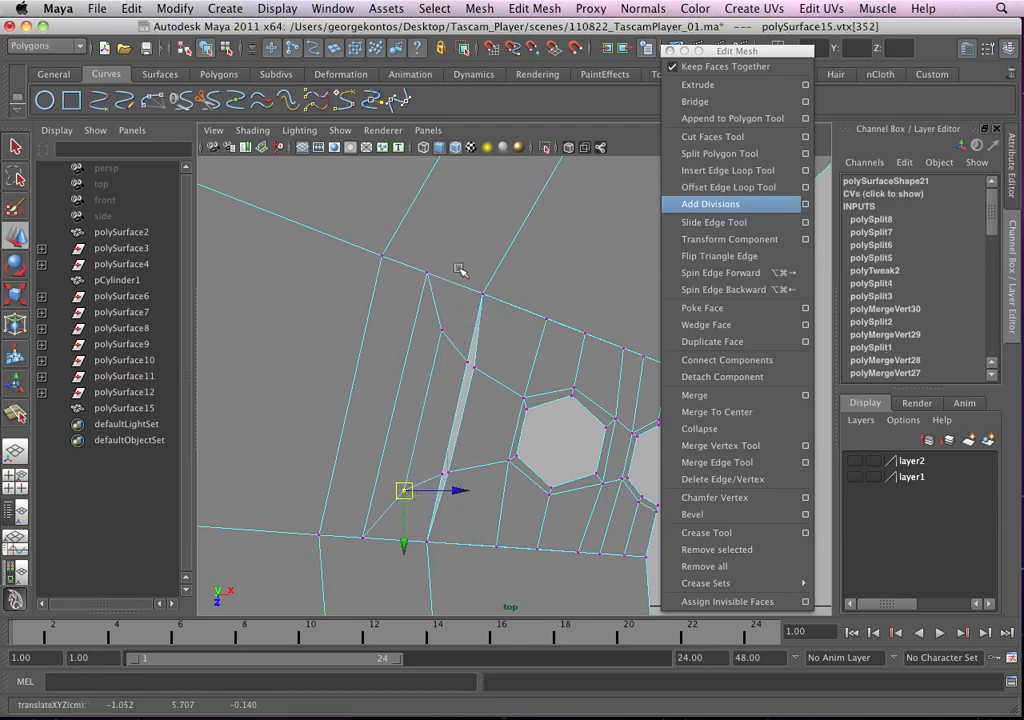
Move the left screw-hole section's two intermediate seam vertices onto the matching outer reel vertices to close the gap
{"action": "left_click_drag", "start_coordinate": [460, 350], "coordinate": [526, 380]}
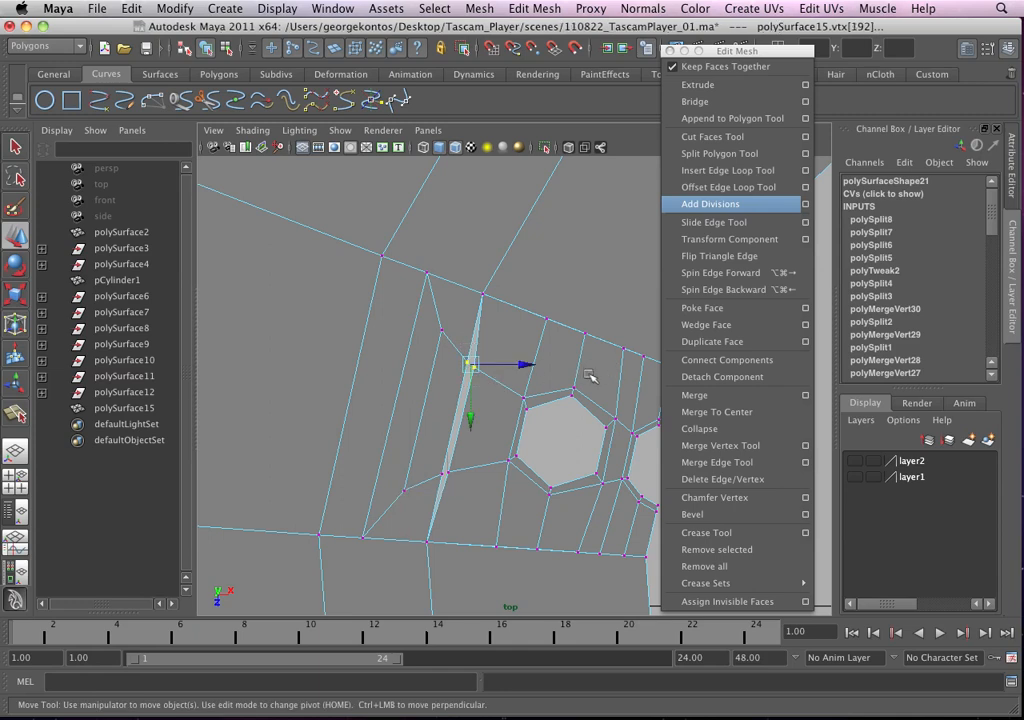
{"action": "right_click_drag", "start_coordinate": [496, 405], "coordinate": [624, 488], "text": "alt"}
{"action": "left_click", "coordinate": [456, 367]}
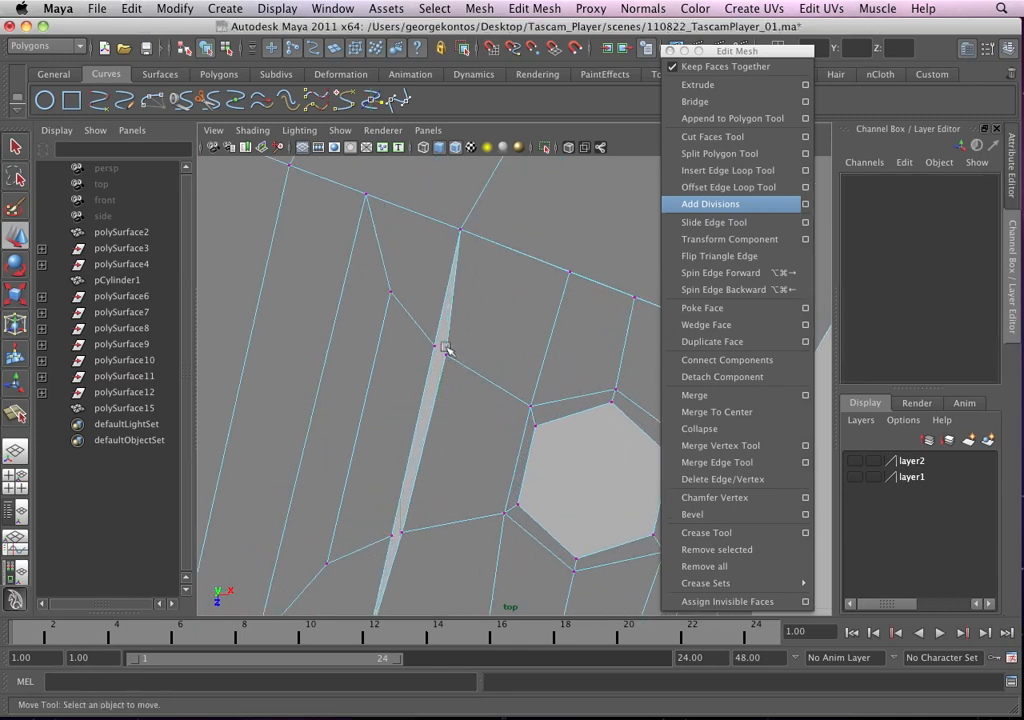
{"action": "left_click", "coordinate": [446, 354]}
{"action": "left_click_drag", "start_coordinate": [446, 354], "coordinate": [437, 347]}
{"action": "left_click_drag", "start_coordinate": [384, 521], "coordinate": [412, 546]}
{"action": "left_click_drag", "start_coordinate": [411, 538], "coordinate": [393, 535]}
{"action": "key", "text": "super+z"}
{"action": "left_click", "coordinate": [430, 557]}
{"action": "left_click", "coordinate": [402, 533]}
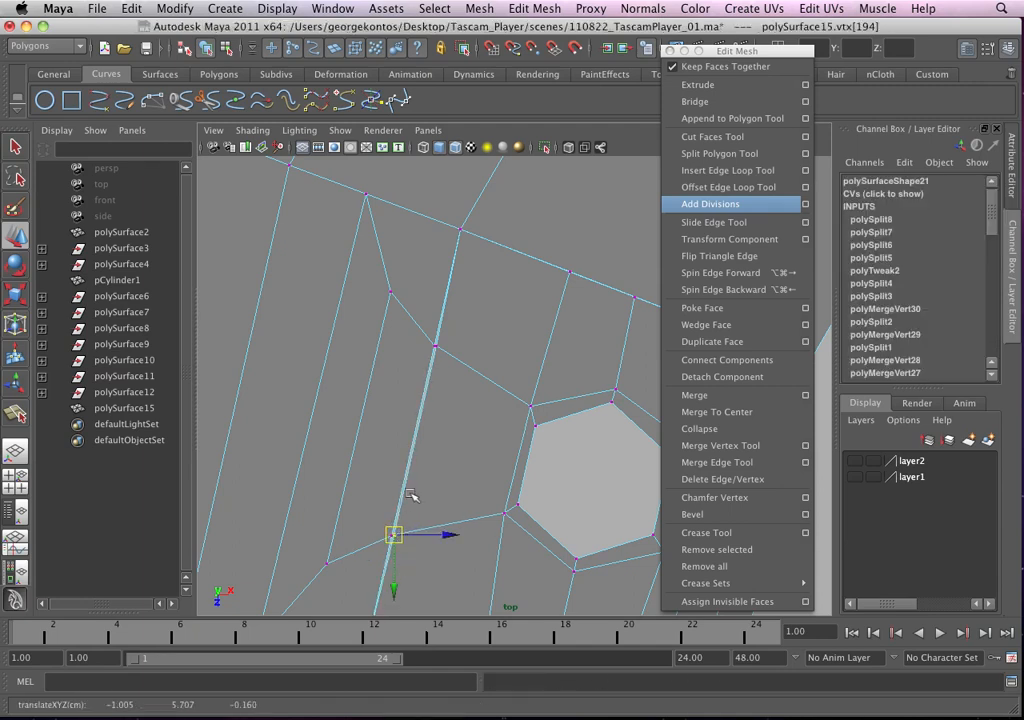
Merge the coincident upper and lower intermediate vertices along the left screw-hole section's seam
{"action": "left_click", "coordinate": [437, 347]}
{"action": "left_click", "coordinate": [393, 536], "text": "shift"}
{"action": "left_click", "coordinate": [716, 411]}
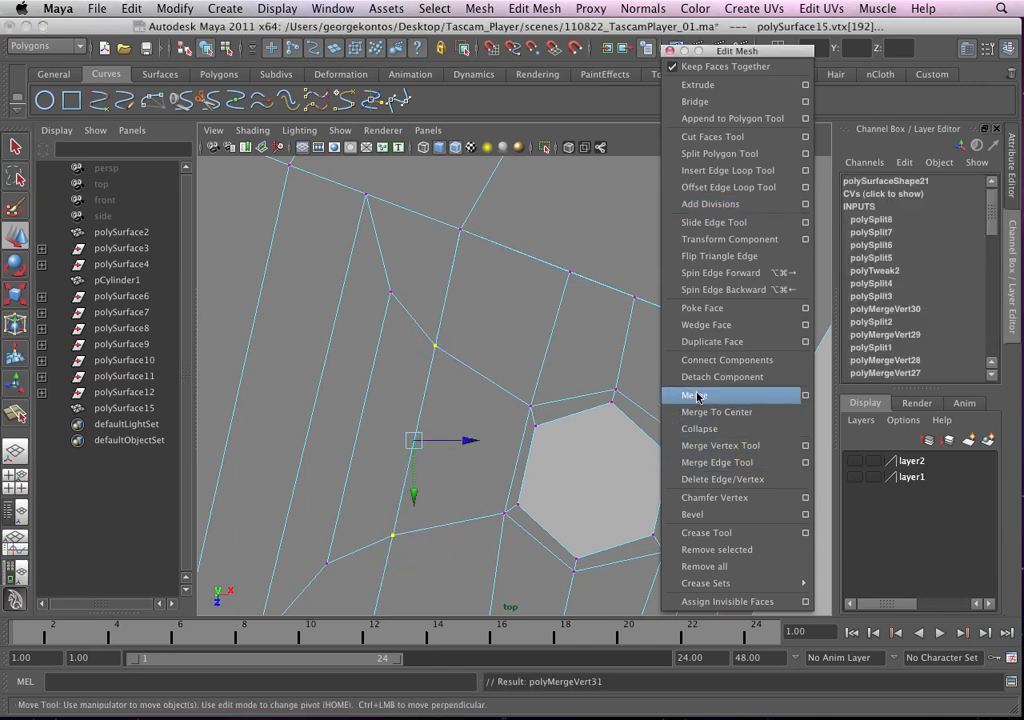
{"action": "scroll", "coordinate": [414, 446], "scroll_direction": "down", "scroll_amount": 5}
{"action": "right_click_drag", "start_coordinate": [477, 463], "coordinate": [525, 470], "text": "alt"}
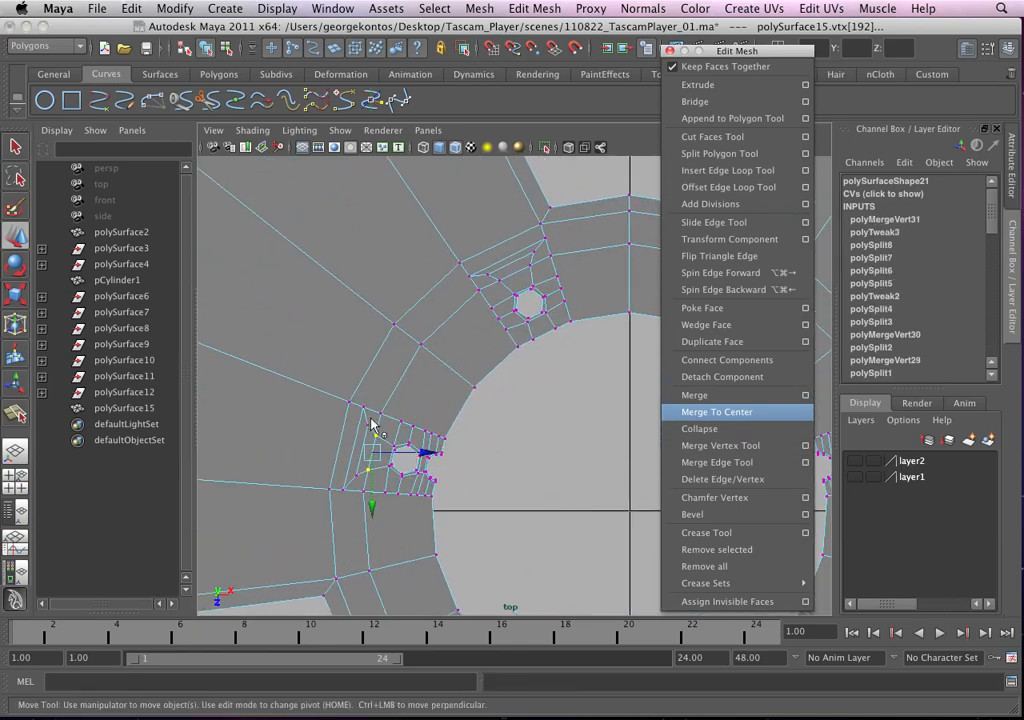
{"action": "right_click_drag", "start_coordinate": [390, 391], "coordinate": [423, 369]}
{"action": "left_click", "coordinate": [408, 404]}
{"action": "middle_click_drag", "start_coordinate": [411, 405], "coordinate": [421, 419], "text": "alt"}
{"action": "right_click_drag", "start_coordinate": [421, 419], "coordinate": [460, 386], "text": "alt"}
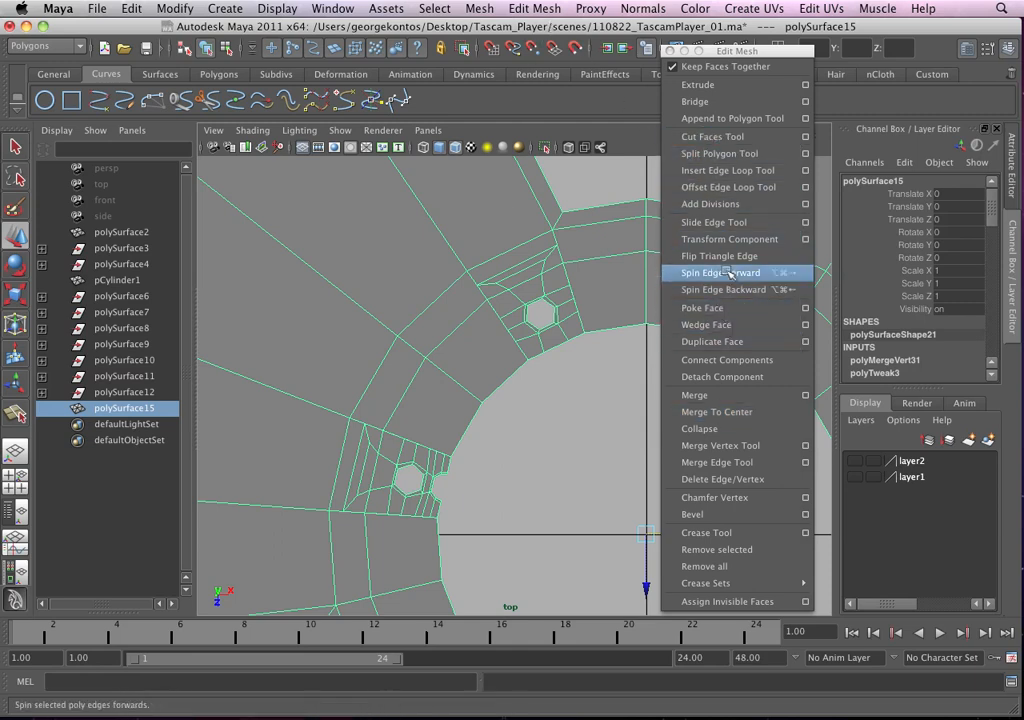
{"action": "left_click", "coordinate": [719, 153]}
{"action": "right_click_drag", "start_coordinate": [363, 393], "coordinate": [548, 414], "text": "alt"}
{"action": "left_click", "coordinate": [302, 436]}
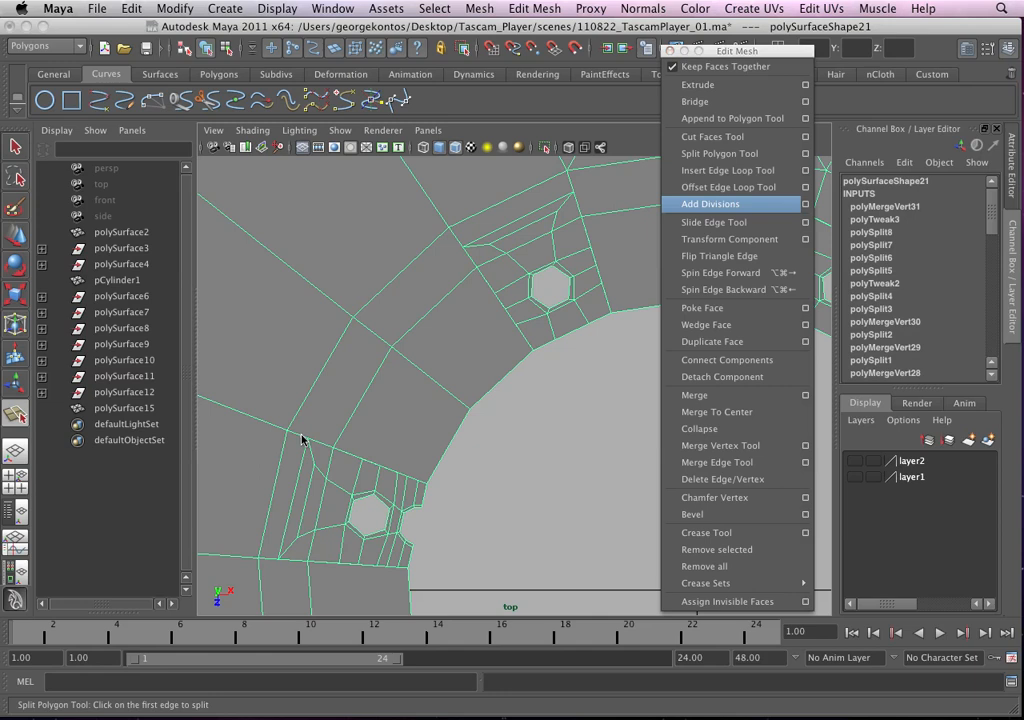
{"action": "left_click", "coordinate": [719, 153]}
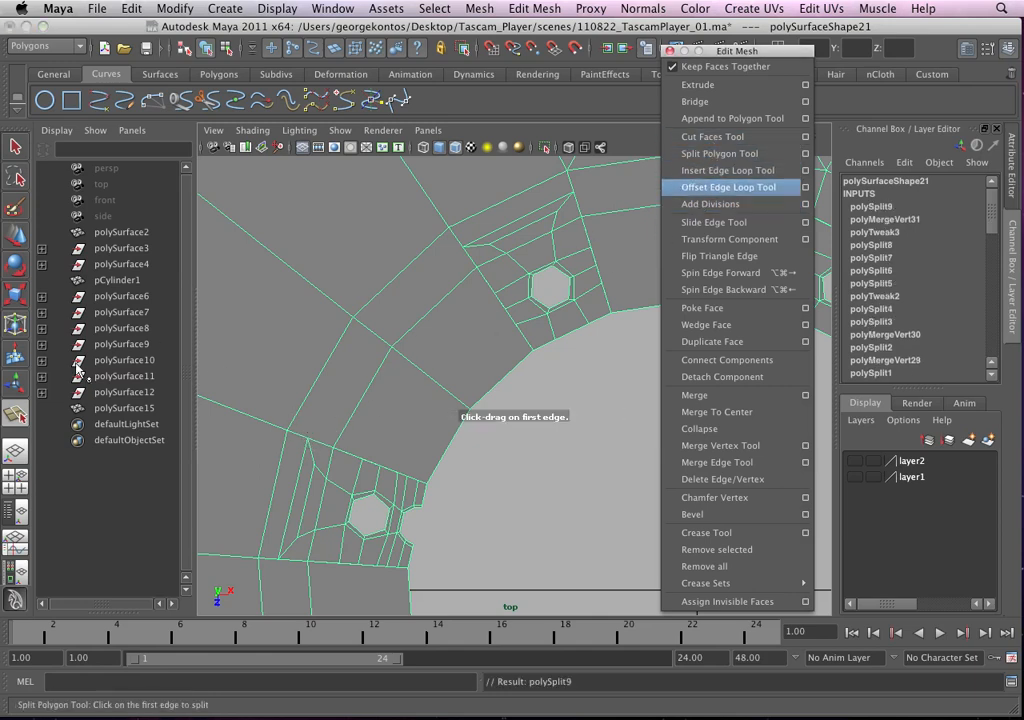
{"action": "right_click_drag", "start_coordinate": [353, 405], "coordinate": [366, 355], "text": "alt"}
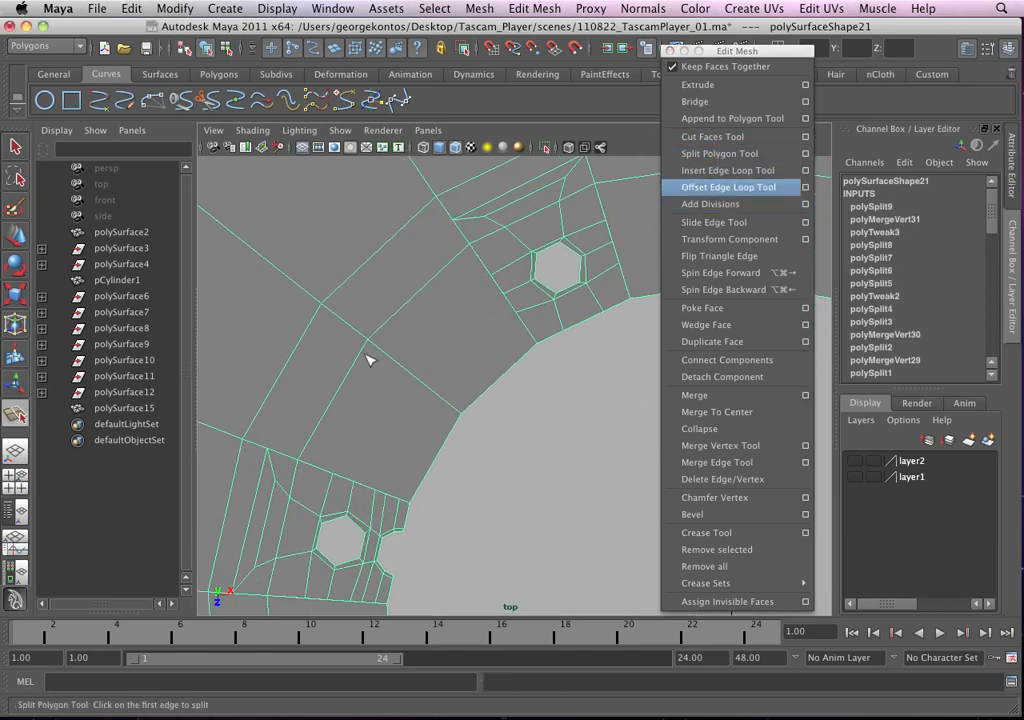
{"action": "left_click", "coordinate": [16, 146]}
{"action": "middle_click_drag", "start_coordinate": [447, 405], "coordinate": [472, 386], "text": "alt"}
{"action": "right_click_drag", "start_coordinate": [472, 386], "coordinate": [484, 376], "text": "alt"}
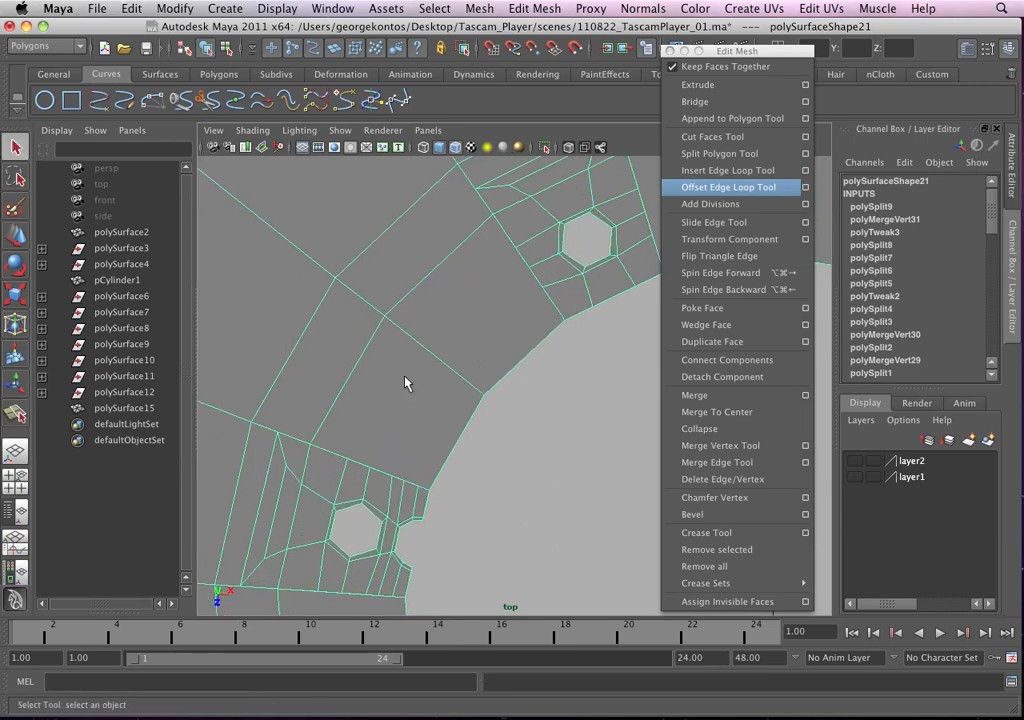
Close the floating Edit Mesh window
{"action": "left_click_drag", "start_coordinate": [727, 51], "coordinate": [745, 53]}
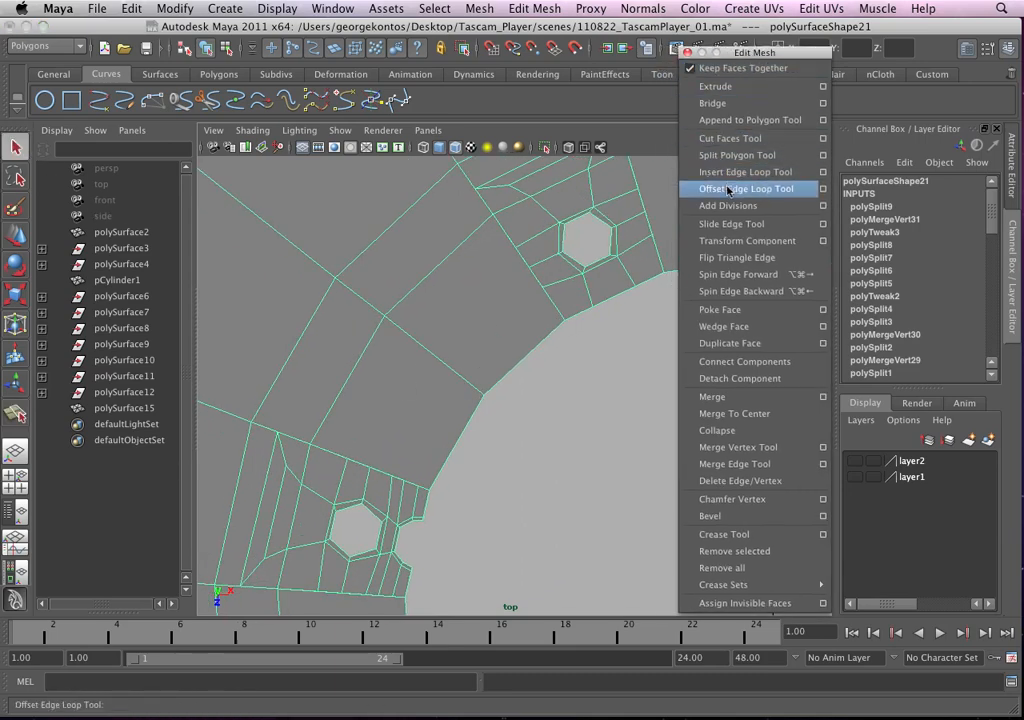
{"action": "left_click", "coordinate": [687, 51]}
{"action": "left_click", "coordinate": [535, 9]}
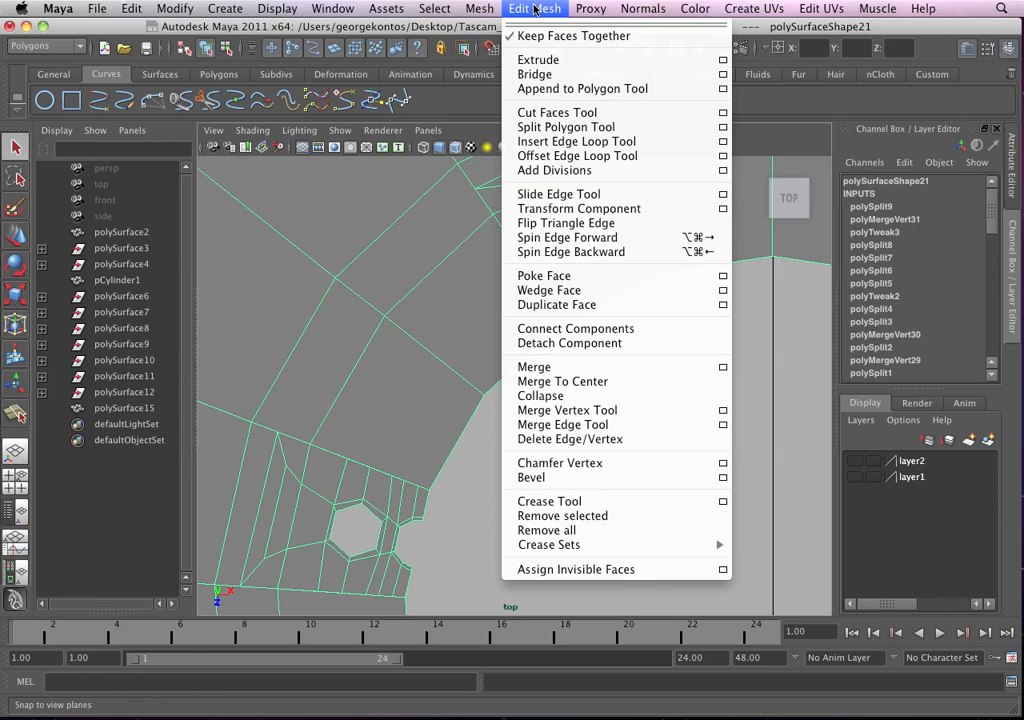
{"action": "left_click", "coordinate": [546, 128]}
{"action": "mouse_move", "coordinate": [368, 412]}
{"action": "right_mouse_down", "text": "alt"}
{"action": "mouse_move", "coordinate": [377, 414]}
{"action": "mouse_move", "coordinate": [370, 420]}
{"action": "right_mouse_up", "text": "alt"}
{"action": "middle_click_drag", "start_coordinate": [366, 420], "coordinate": [488, 389], "text": "alt"}
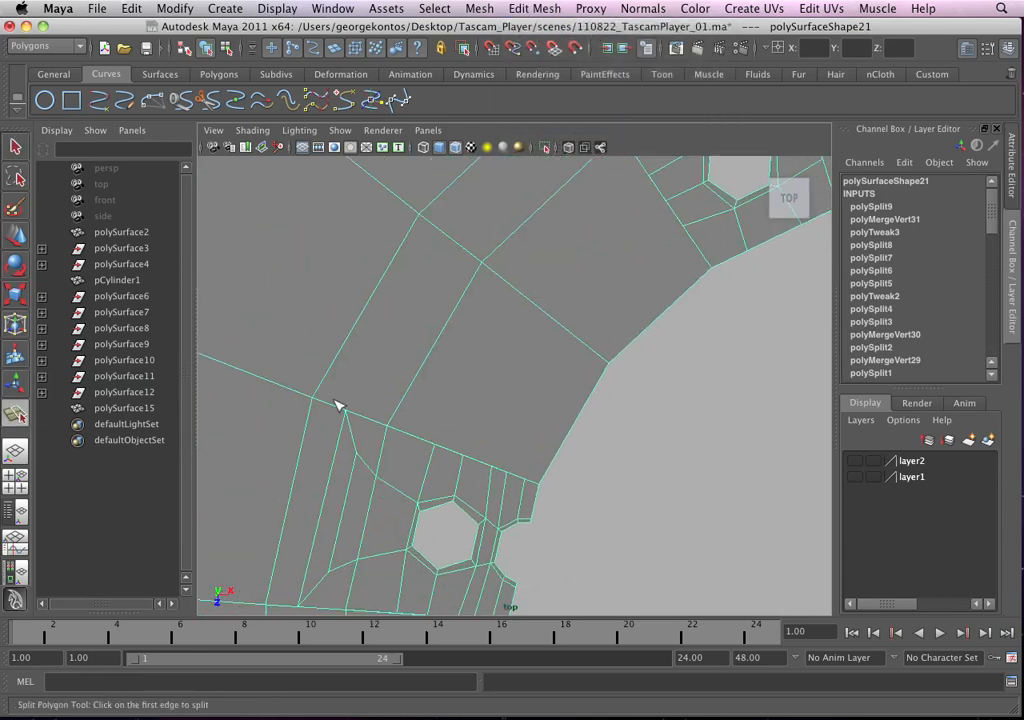
{"action": "left_click_drag", "start_coordinate": [335, 409], "coordinate": [385, 414]}
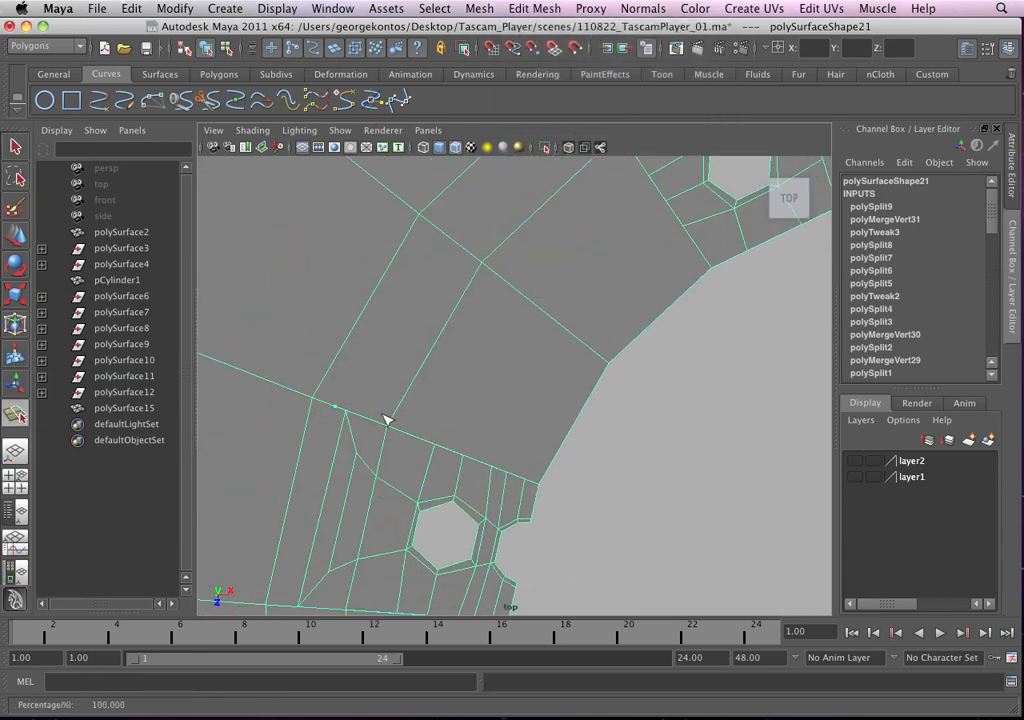
{"action": "key", "text": "BackSpace"}
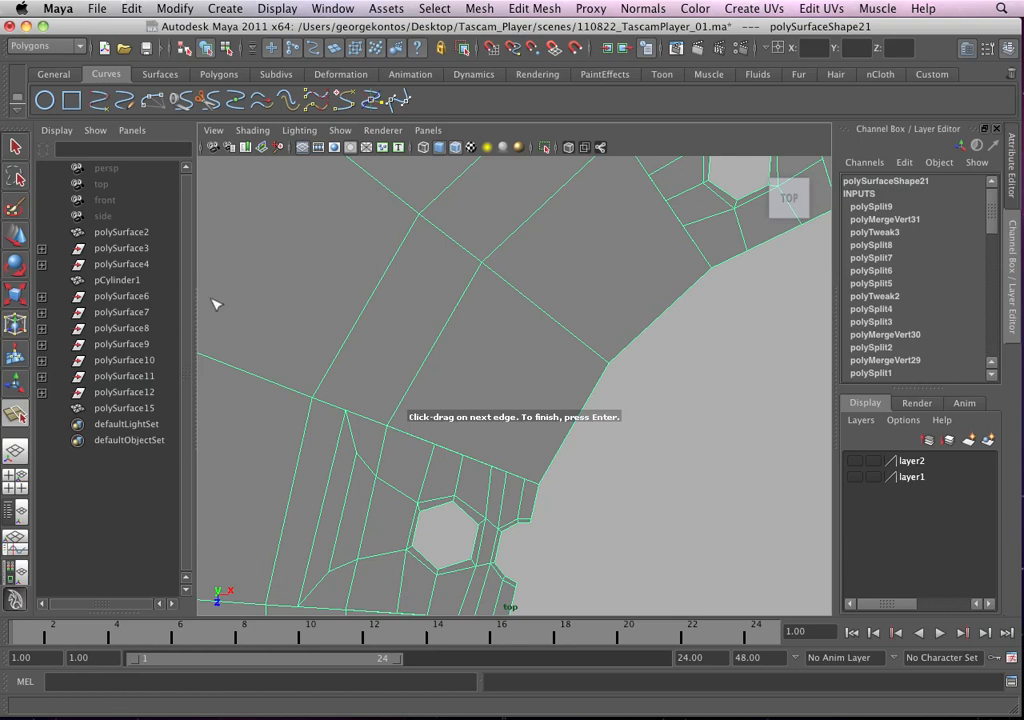
Delete the stray vertex on the left screw-hole section's upper radial edge, just outside the outer split's end
{"action": "left_click", "coordinate": [16, 148]}
{"action": "right_click_drag", "start_coordinate": [346, 388], "coordinate": [530, 424]}
{"action": "middle_click_drag", "start_coordinate": [424, 416], "coordinate": [587, 395], "text": "alt"}
{"action": "left_click_drag", "start_coordinate": [410, 380], "coordinate": [430, 400]}
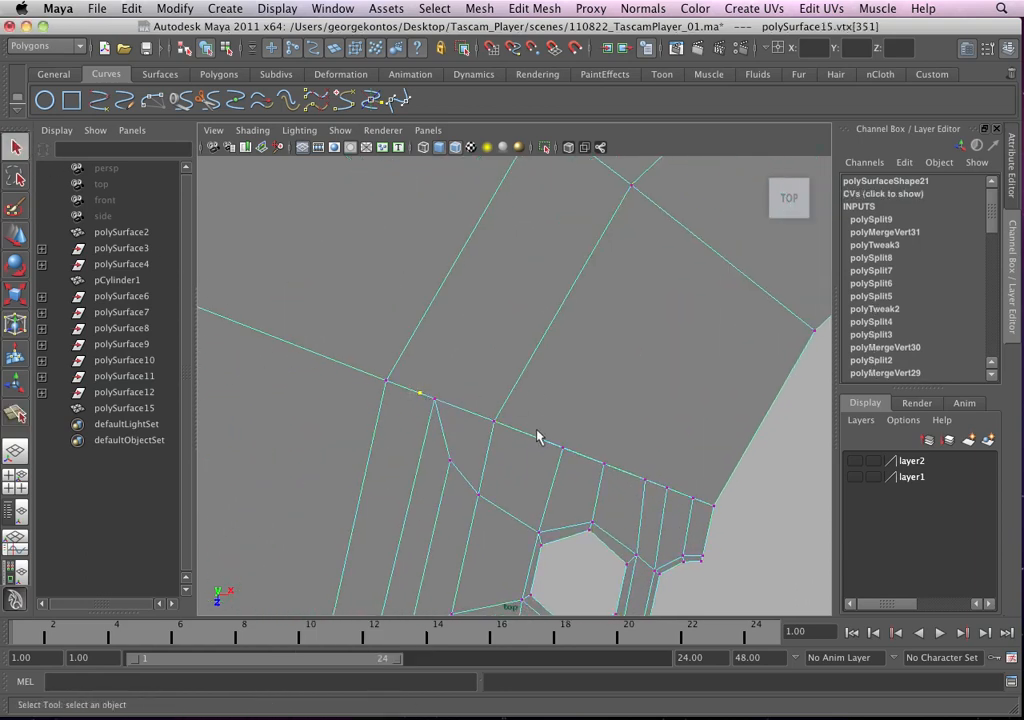
{"action": "key", "text": "Delete"}
Split the ring faces from the left section's outer split end, across the middle radial edge, to the matching vertex of the upper-left section
{"action": "middle_click_drag", "start_coordinate": [449, 418], "coordinate": [379, 480], "text": "alt"}
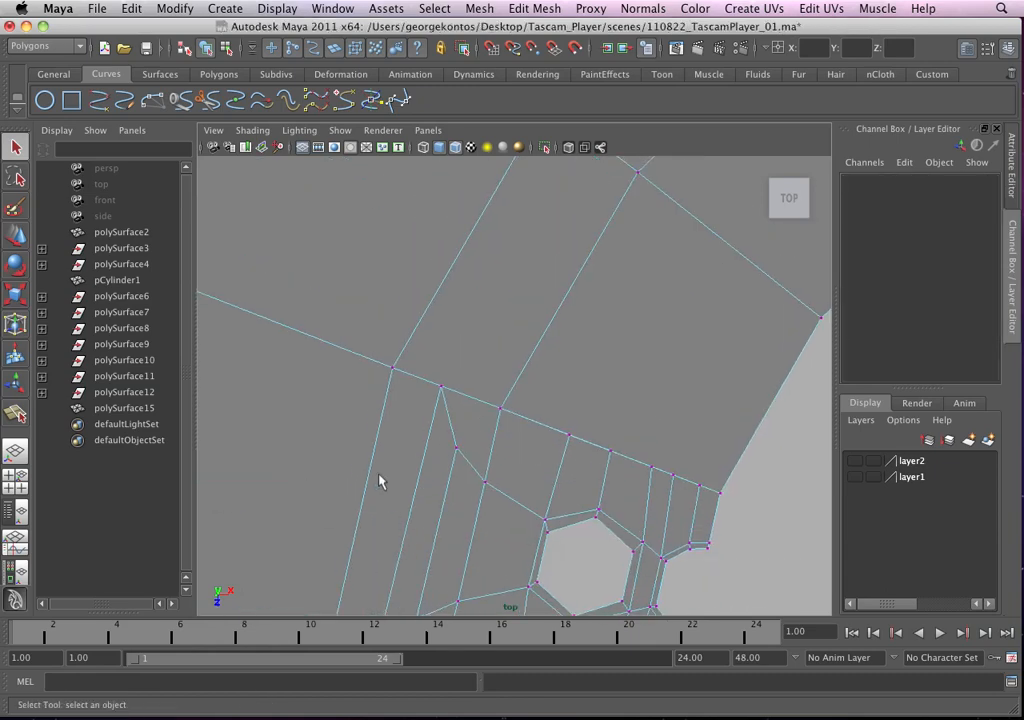
{"action": "left_click", "coordinate": [16, 413]}
{"action": "left_click", "coordinate": [441, 389]}
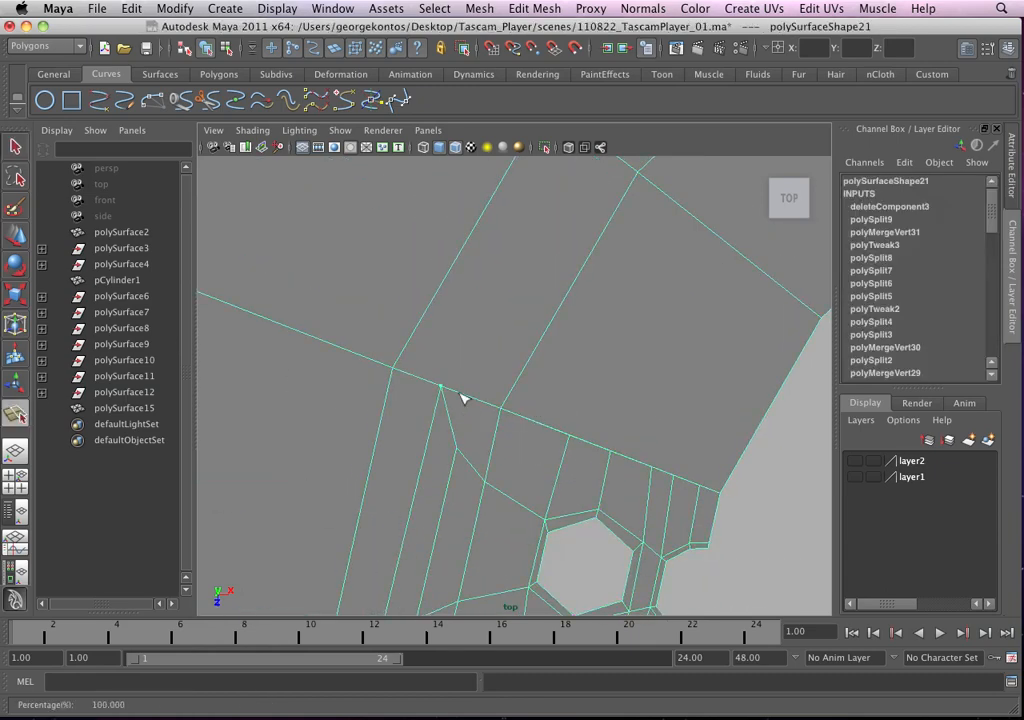
{"action": "middle_click_drag", "start_coordinate": [492, 361], "coordinate": [360, 543], "text": "alt"}
{"action": "middle_click_drag", "start_coordinate": [460, 322], "coordinate": [312, 509], "text": "alt"}
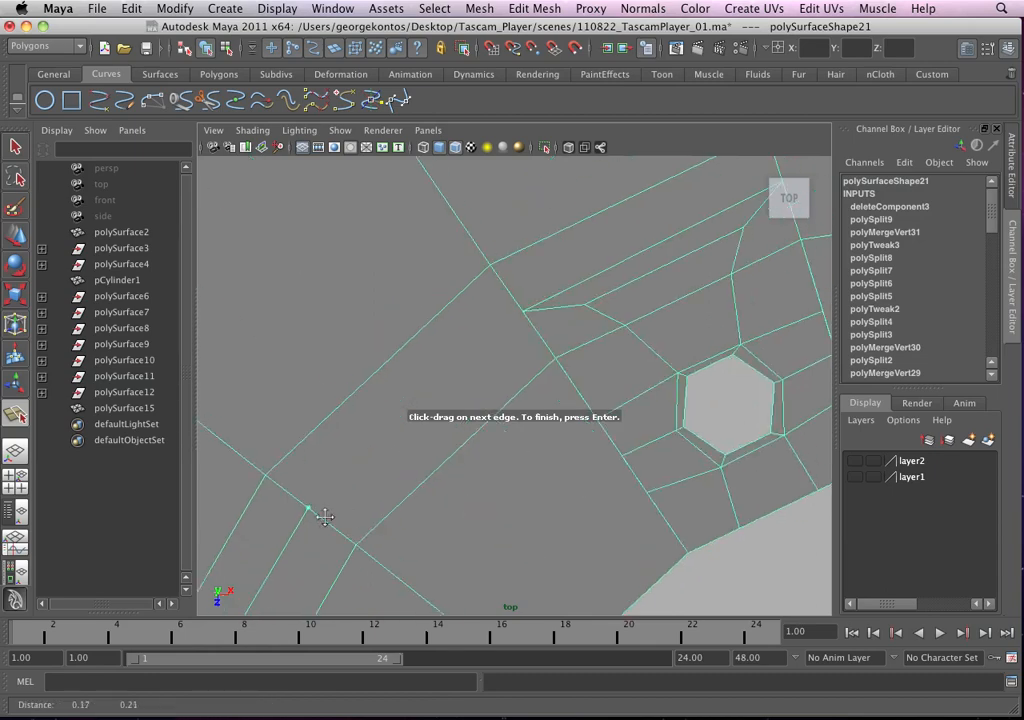
{"action": "left_click", "coordinate": [523, 313]}
{"action": "key", "text": "Return"}
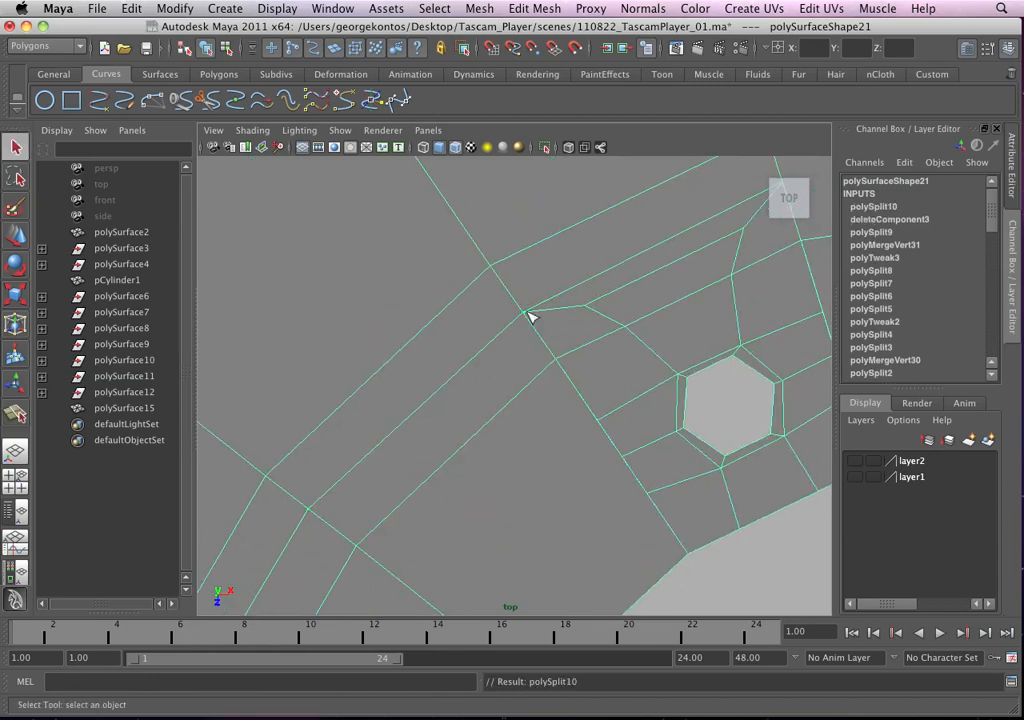
Examine the whole hub ring and its screw-hole sections in smooth mesh preview
{"action": "right_click_drag", "start_coordinate": [505, 350], "coordinate": [450, 345], "text": "alt"}
{"action": "middle_click_drag", "start_coordinate": [450, 345], "coordinate": [452, 309], "text": "alt"}
{"action": "right_click_drag", "start_coordinate": [490, 345], "coordinate": [560, 371], "text": "alt"}
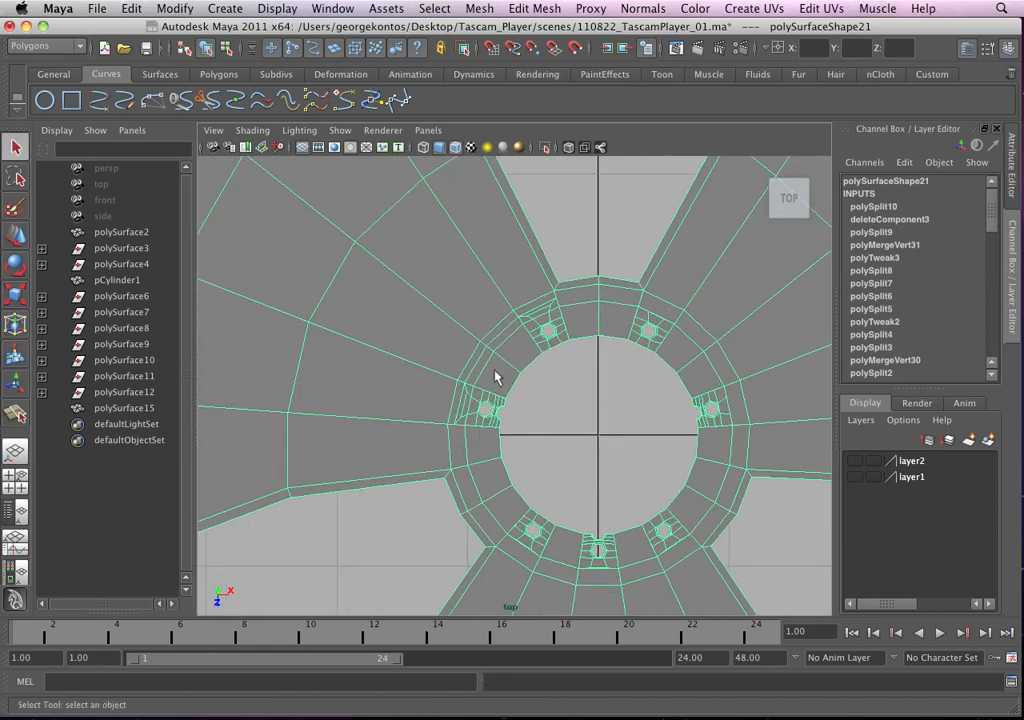
{"action": "key", "text": "3"}
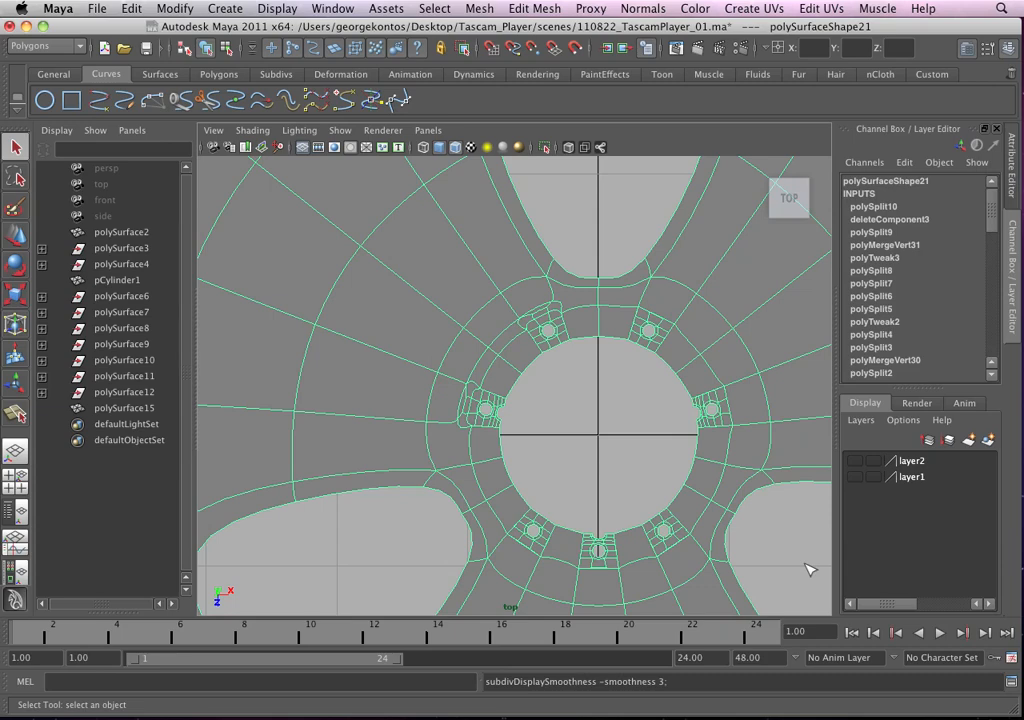
{"action": "scroll", "coordinate": [457, 368], "scroll_direction": "up", "scroll_amount": 1}
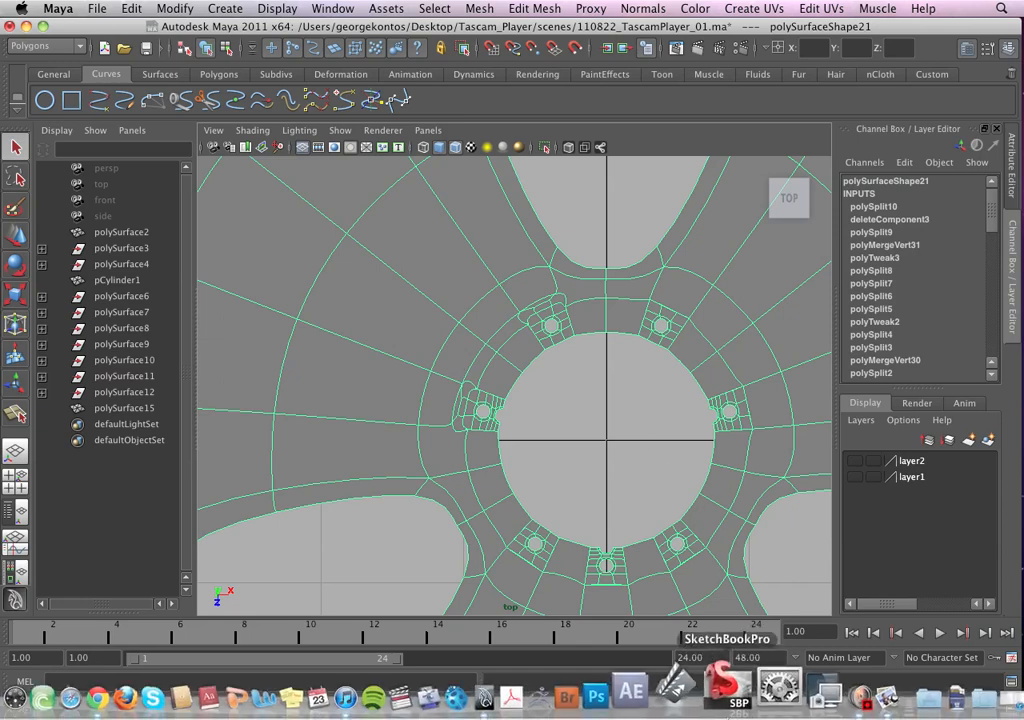
{"action": "left_click", "coordinate": [808, 703]}
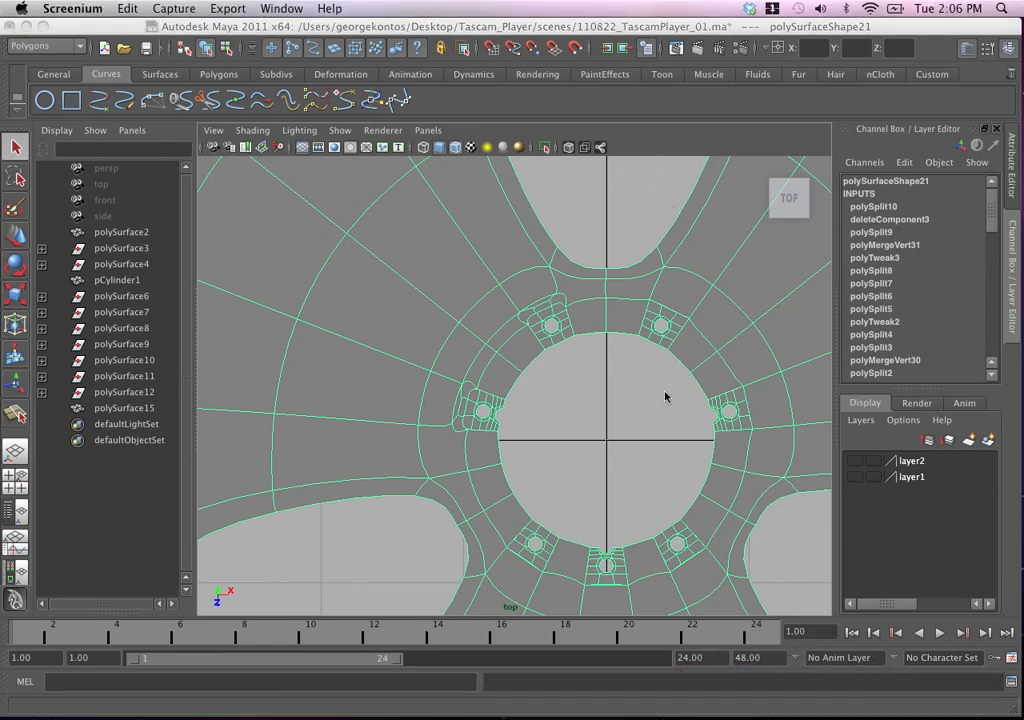
{"action": "left_click", "coordinate": [228, 8]}
{"action": "mouse_move", "coordinate": [174, 8]}
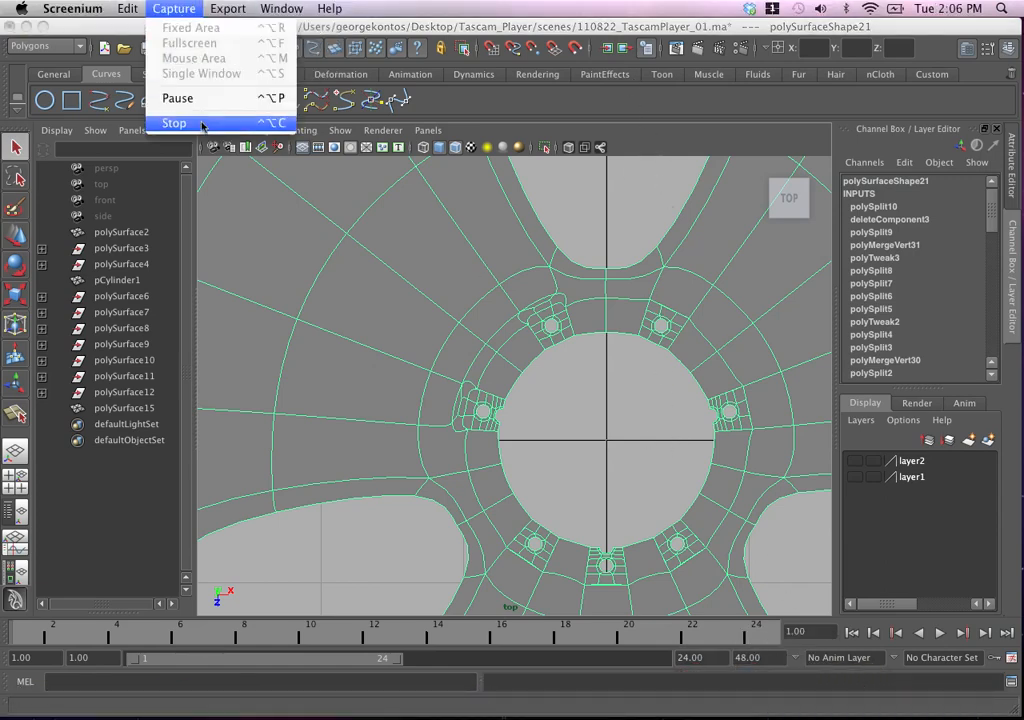